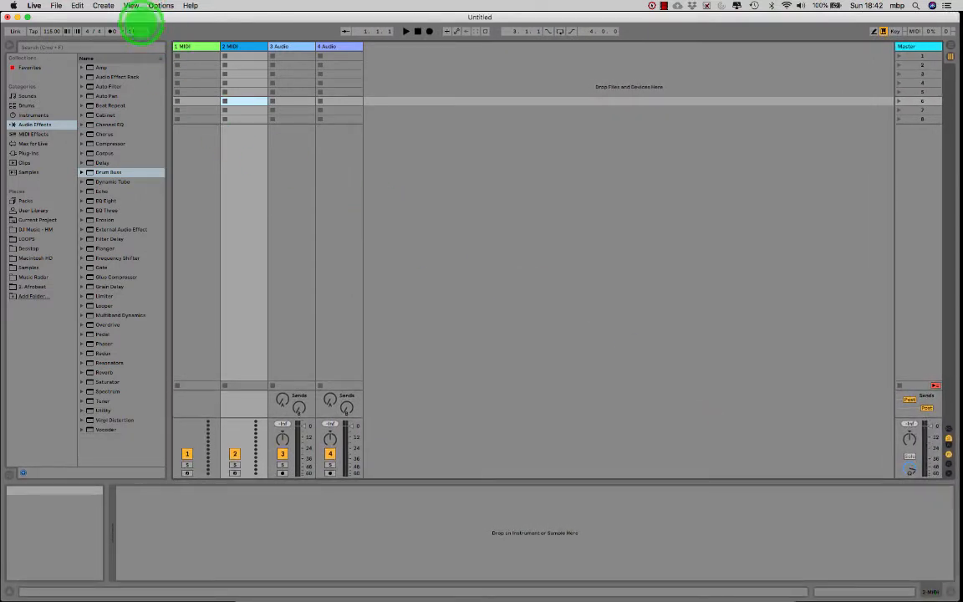
Enlarge the whole interface with the display zoom setting in the Look/Feel preferences
click(35, 6)
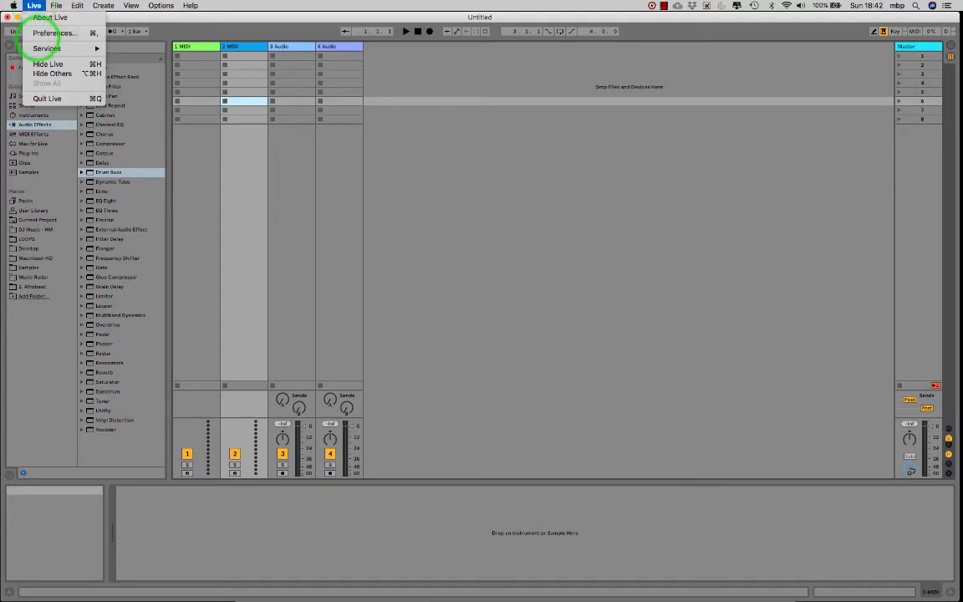
click(51, 34)
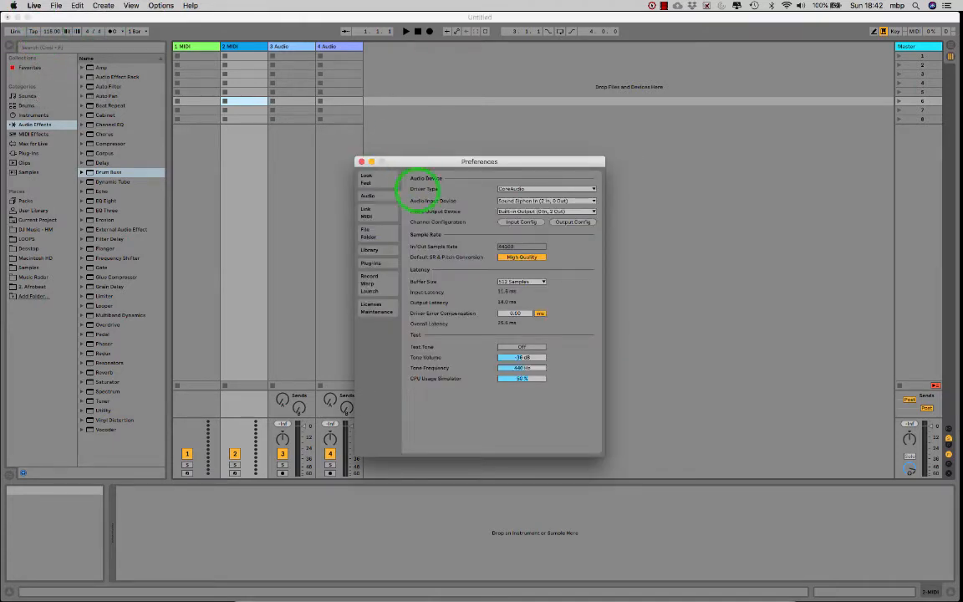
click(366, 178)
drag(515, 243, 518, 243)
click(361, 161)
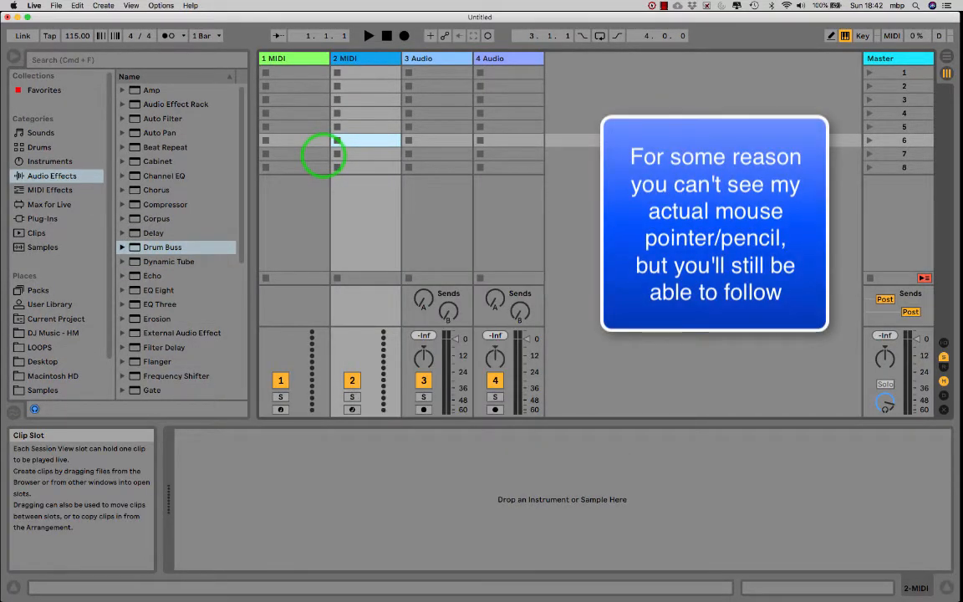
Look over the default tracks by selecting 2 MIDI, 3 Audio and 4 Audio in turn
click(347, 59)
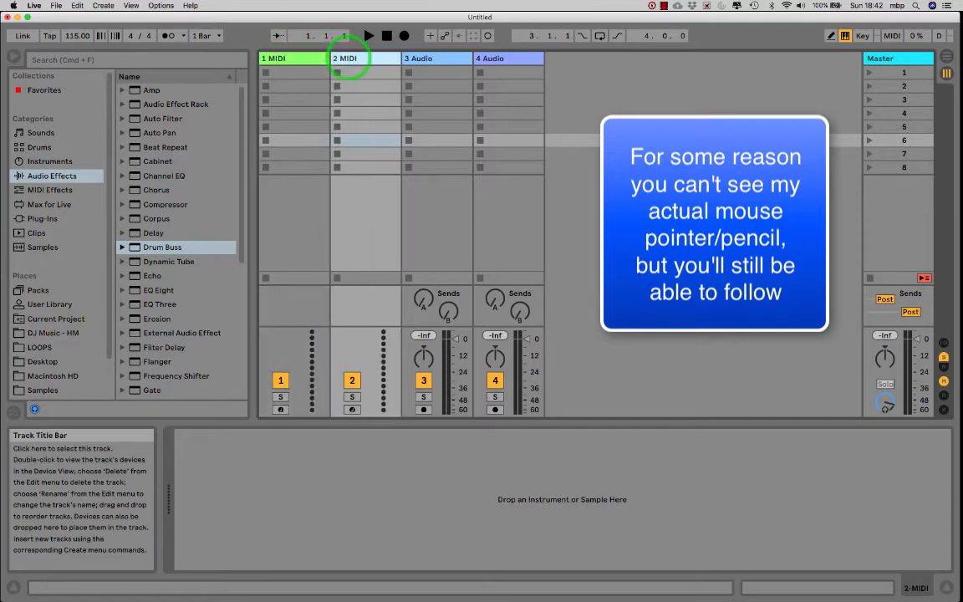
click(430, 58)
click(495, 58)
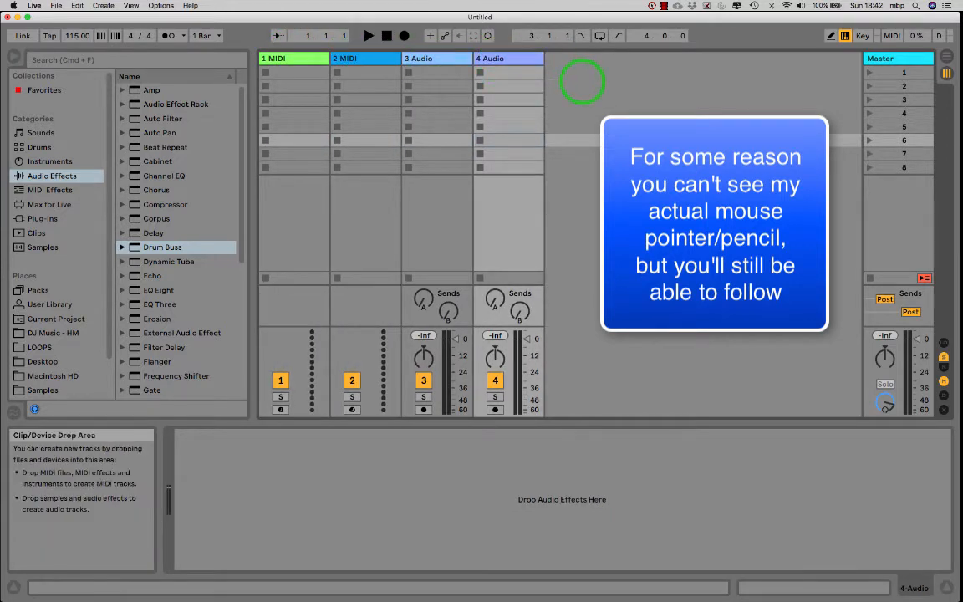
click(582, 81)
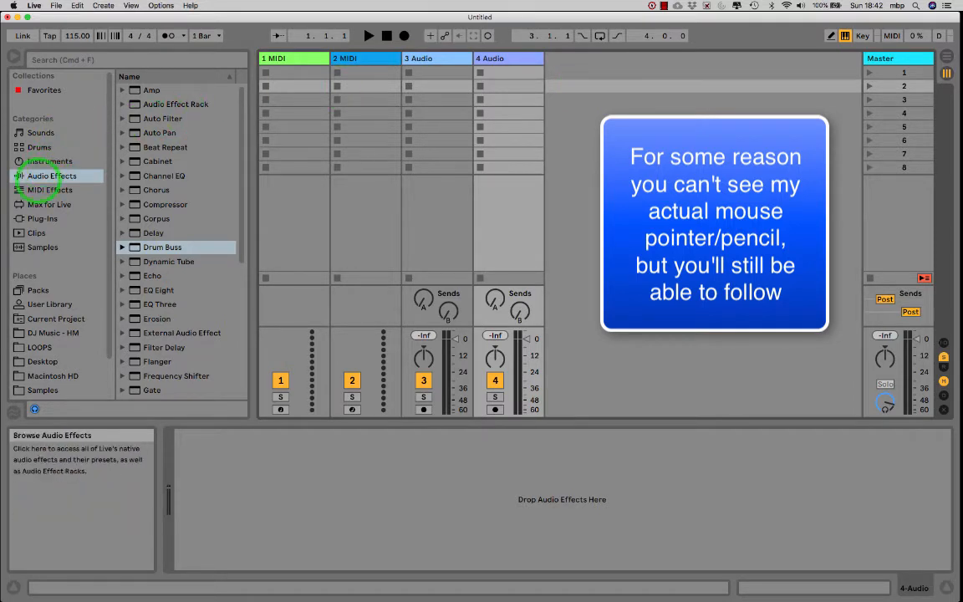
Load the vocal sample C#m - 160_bpm_grooves-18.wav into the first slot of 3 Audio and show its waveform
scroll(66, 338, down, 2)
click(46, 348)
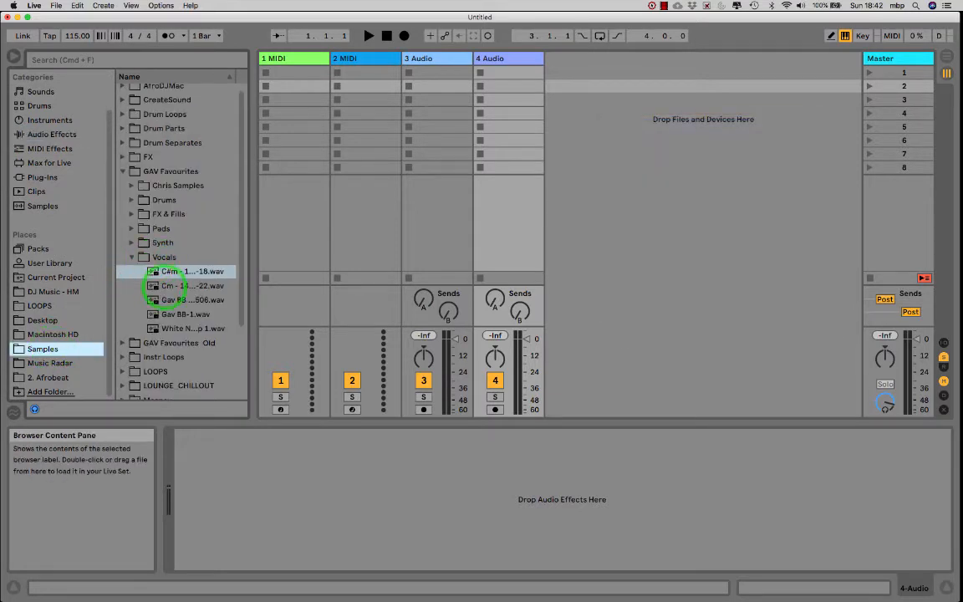
click(166, 272)
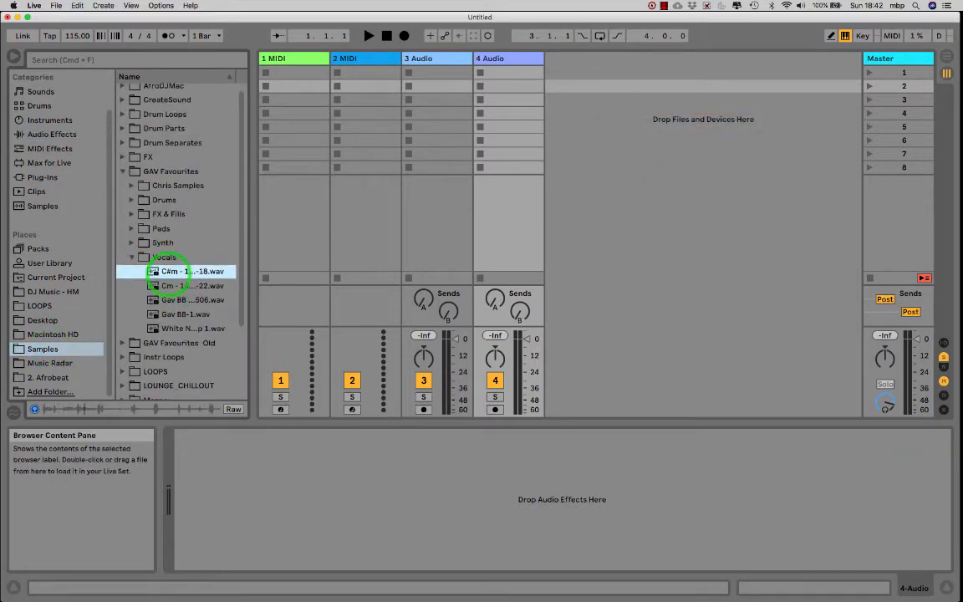
drag(165, 271, 447, 81)
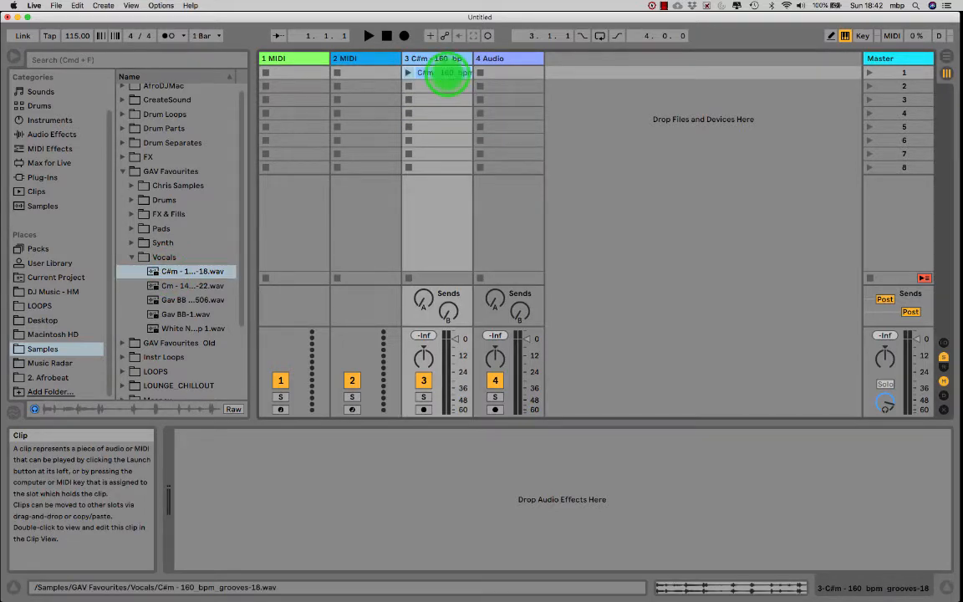
double_click(448, 75)
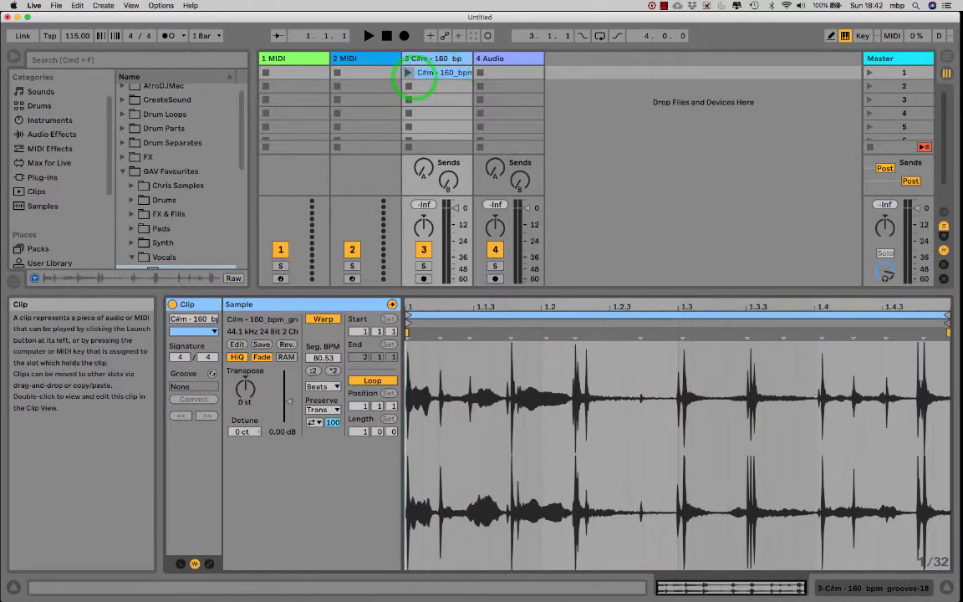
Set the song tempo to 91 BPM while auditioning the vocal clip, and stop playback
click(408, 72)
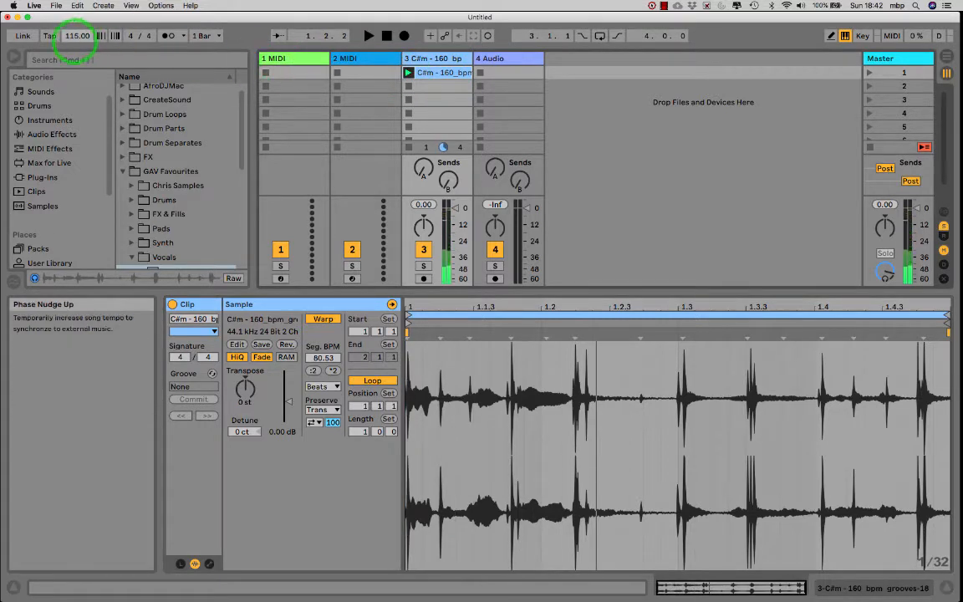
drag(75, 35, 75, 36)
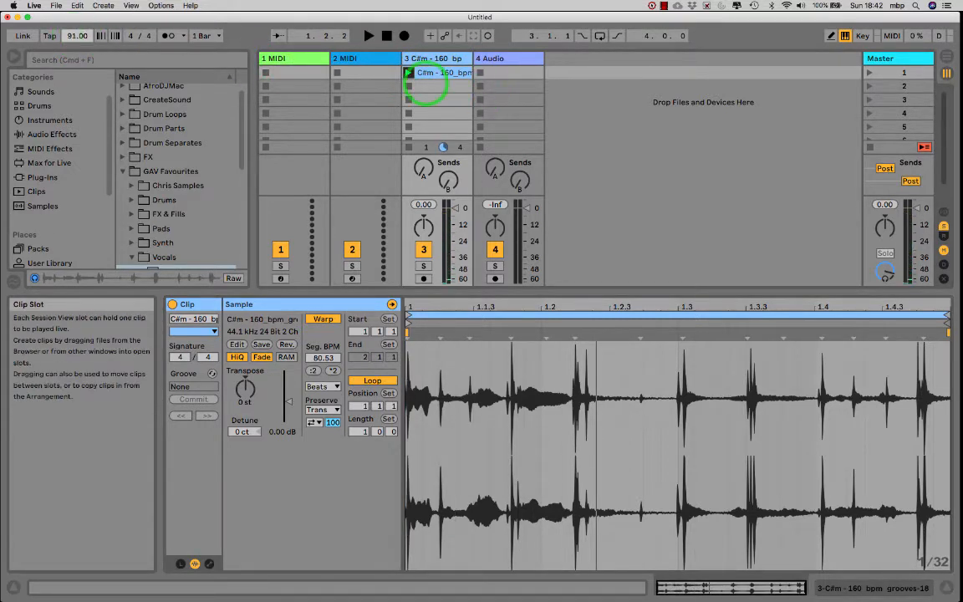
click(408, 73)
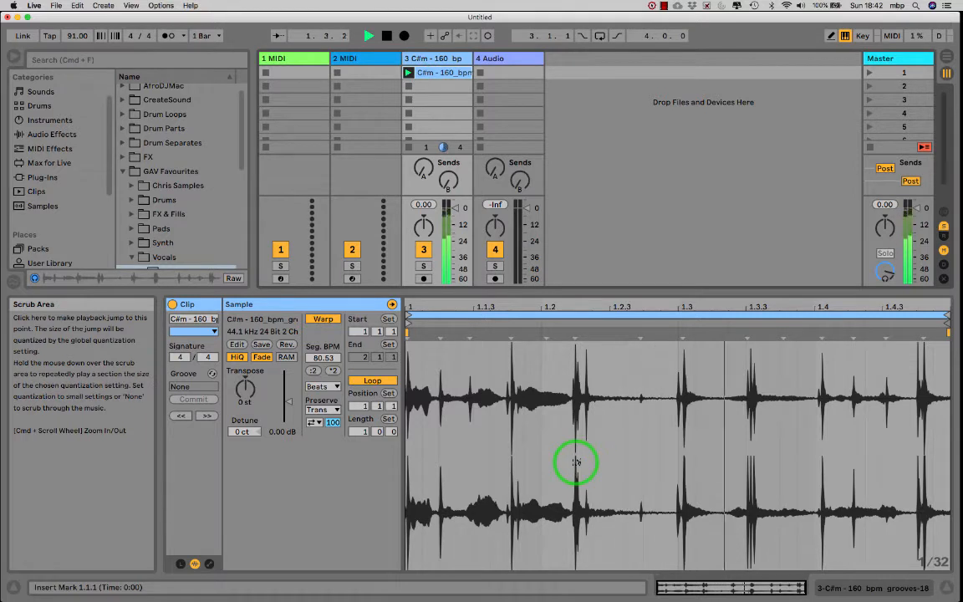
key(space)
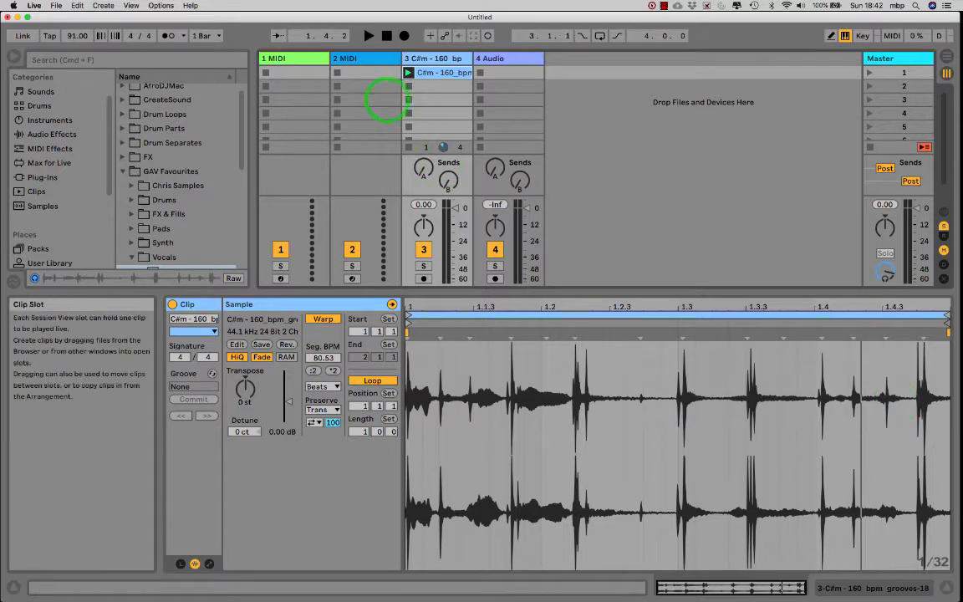
Delete the vocal clip from 3 Audio and create an empty MIDI clip in the first slot of 1 MIDI
key(Delete)
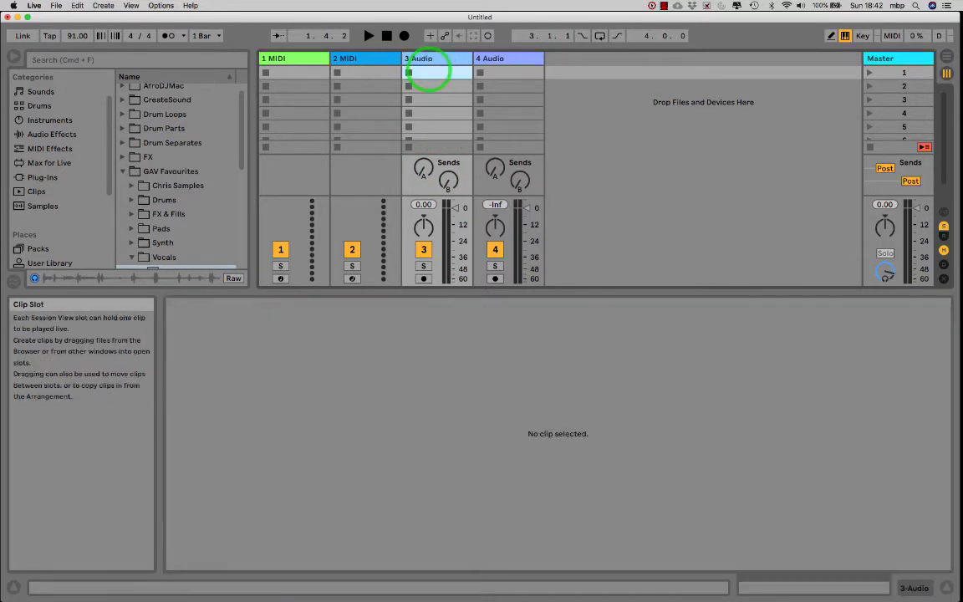
click(306, 58)
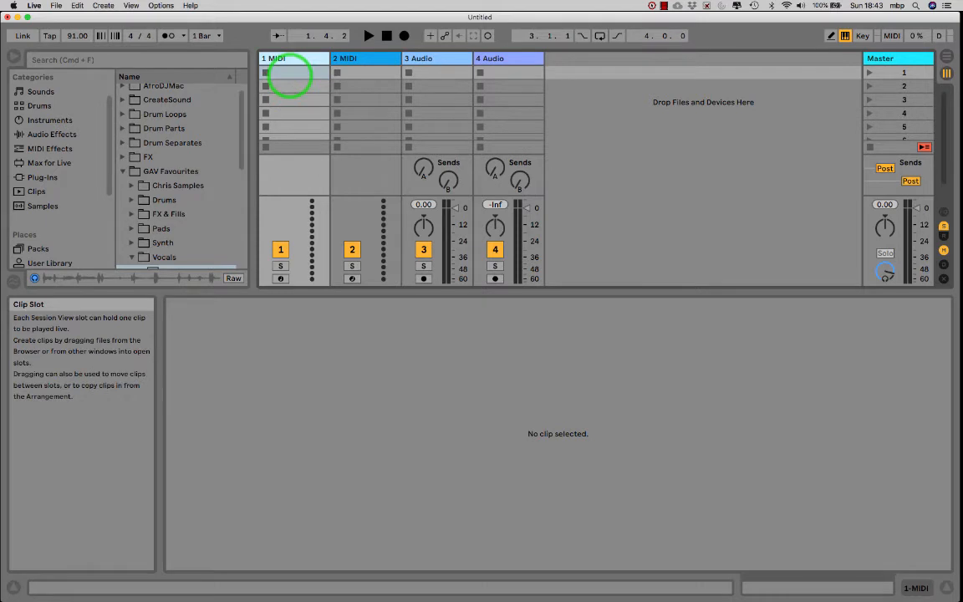
double_click(291, 74)
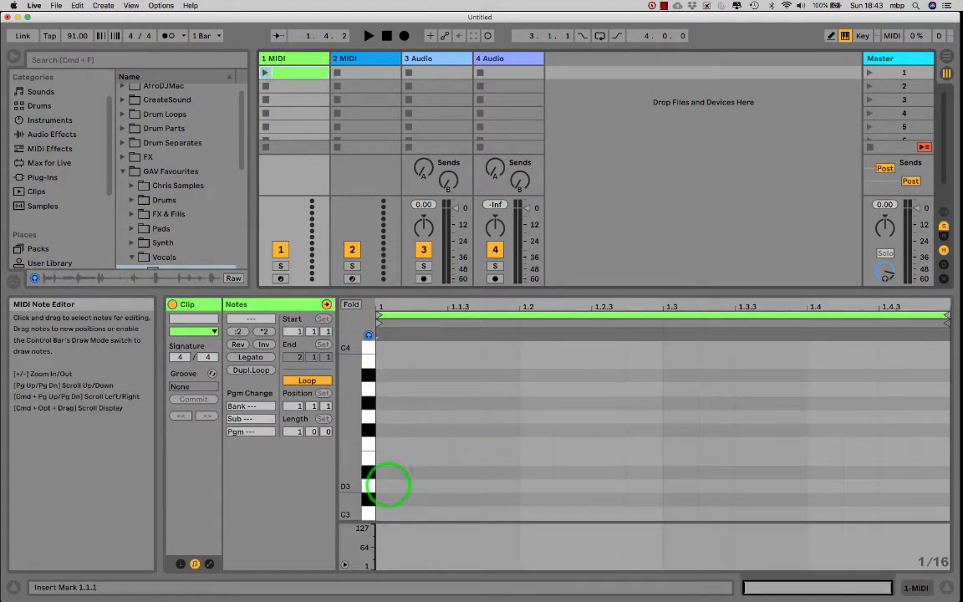
Add sixteenth notes to the MIDI clip: D3, F3, F#3, A3, G3 and F3, spaced across the bar
double_click(391, 486)
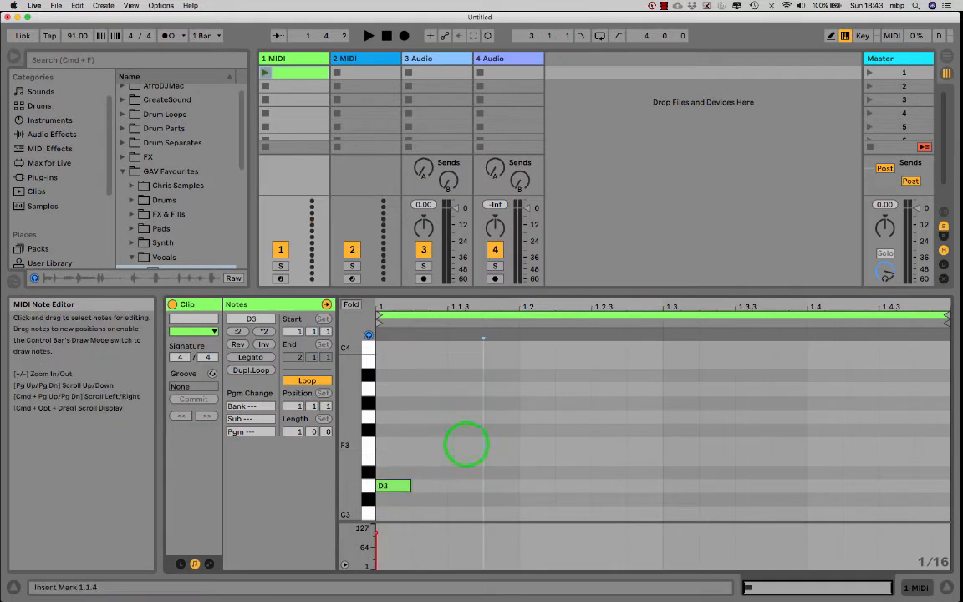
double_click(465, 444)
double_click(533, 430)
double_click(599, 389)
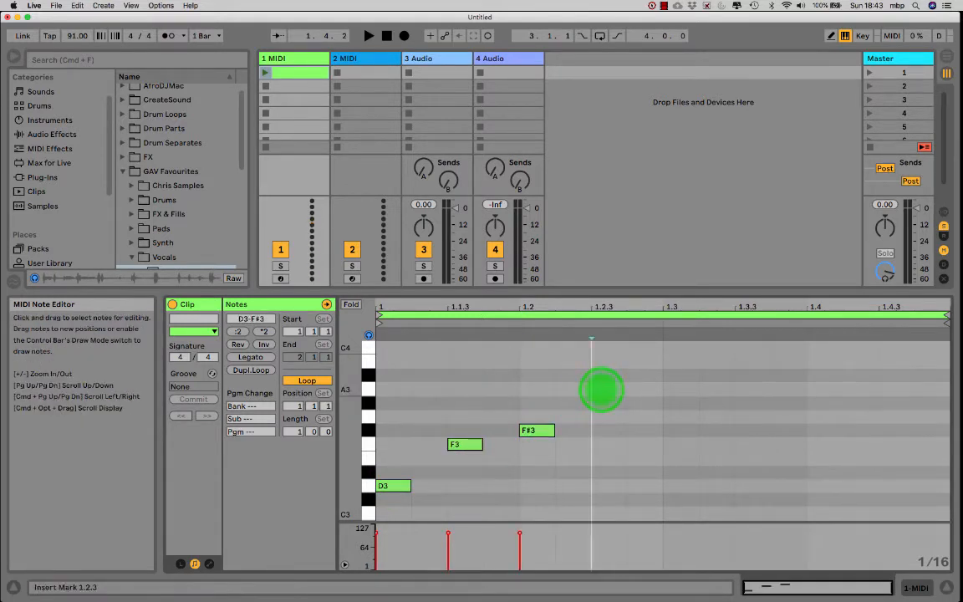
double_click(717, 415)
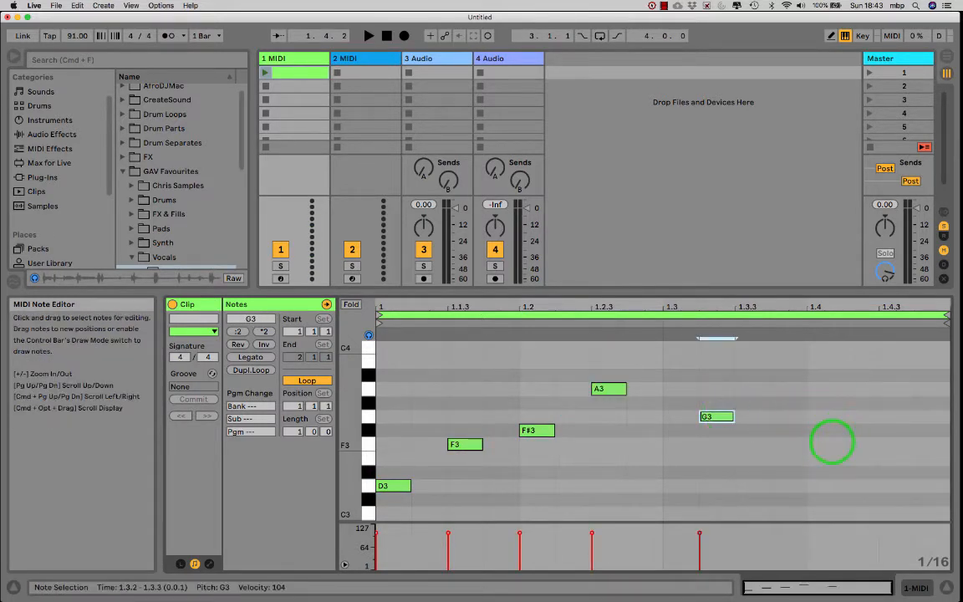
double_click(832, 443)
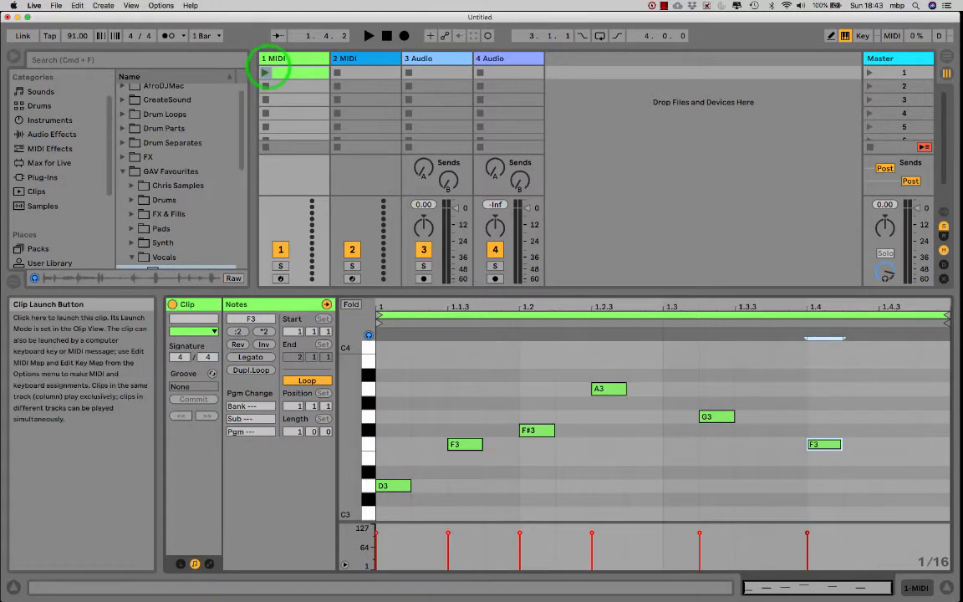
Play the MIDI clip on 1 MIDI without an instrument and go over its notes
click(266, 74)
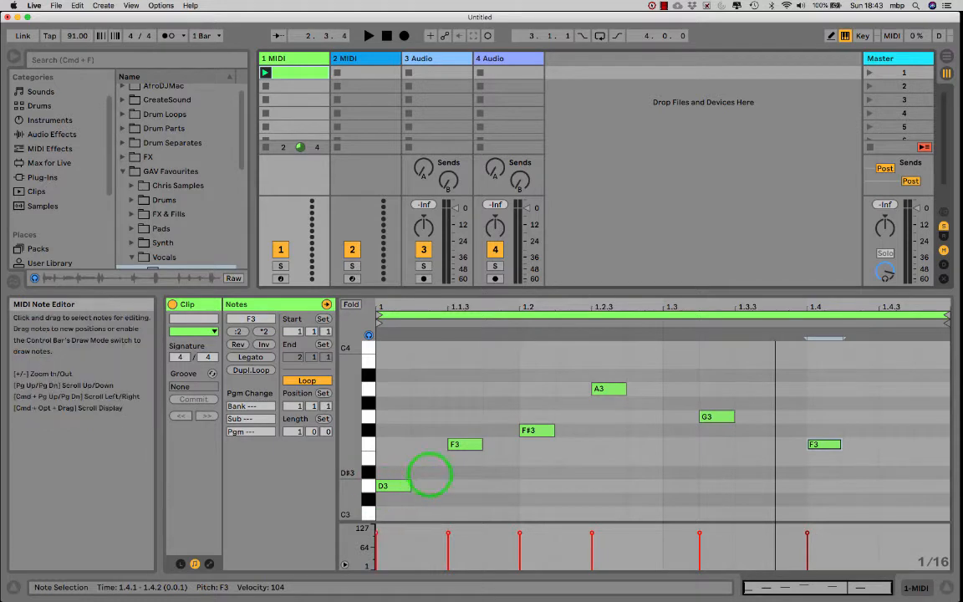
click(460, 445)
click(527, 429)
click(588, 375)
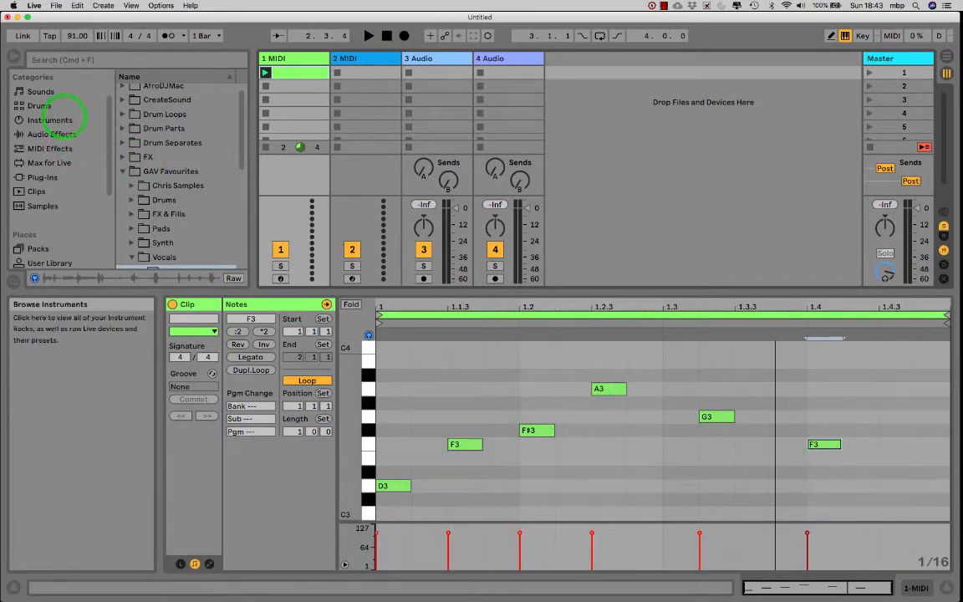
Load the Grand Piano.adg preset from the Piano & Keys sounds onto the 1 MIDI track and play its clip
click(40, 92)
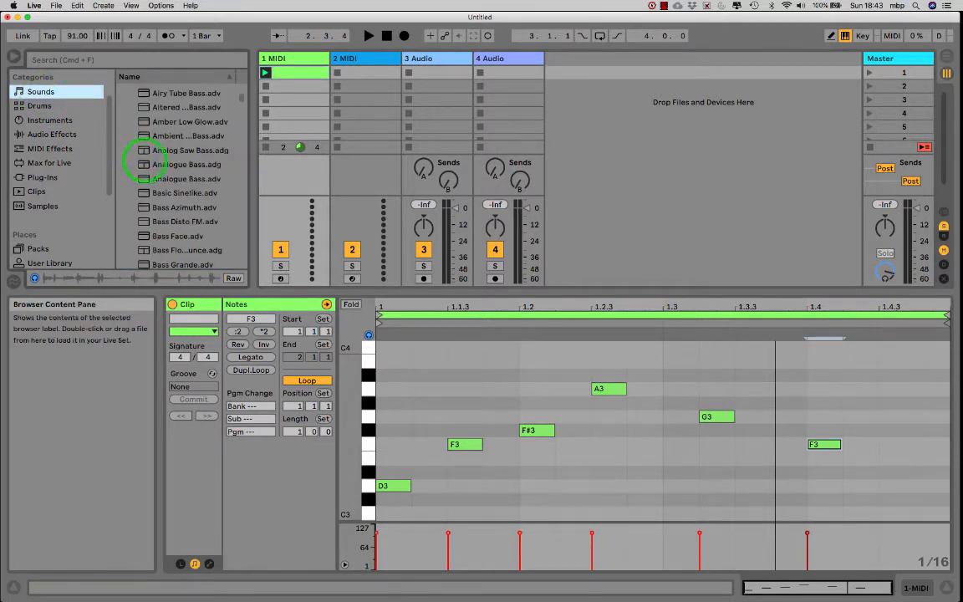
scroll(117, 124, up, 1)
click(123, 105)
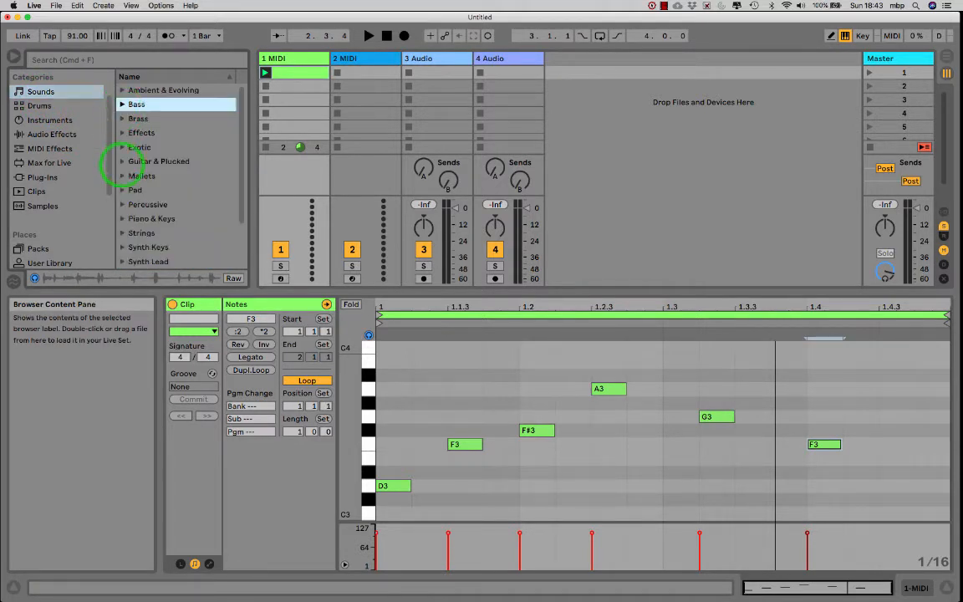
click(122, 219)
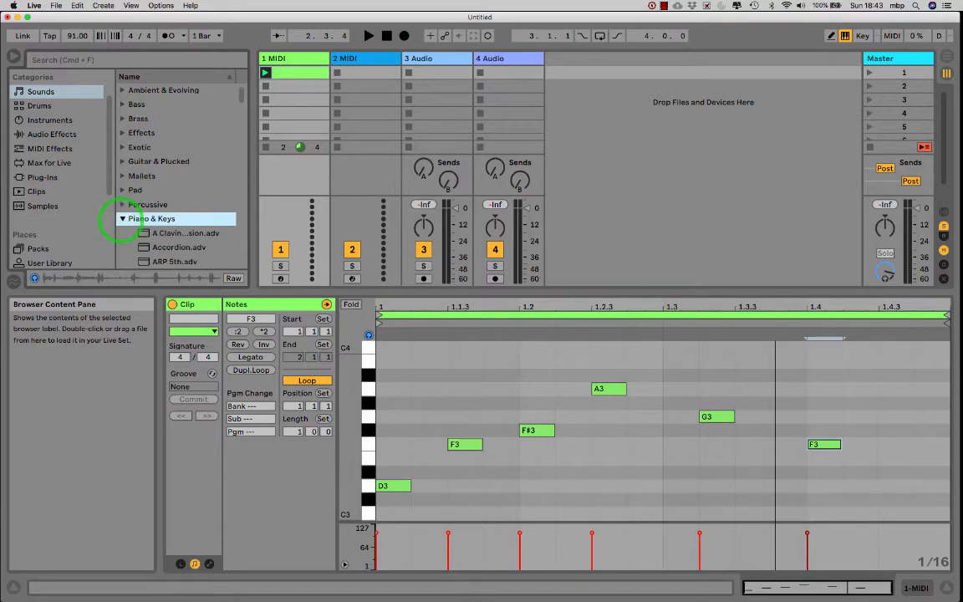
scroll(155, 209, down, 10)
scroll(167, 216, down, 8)
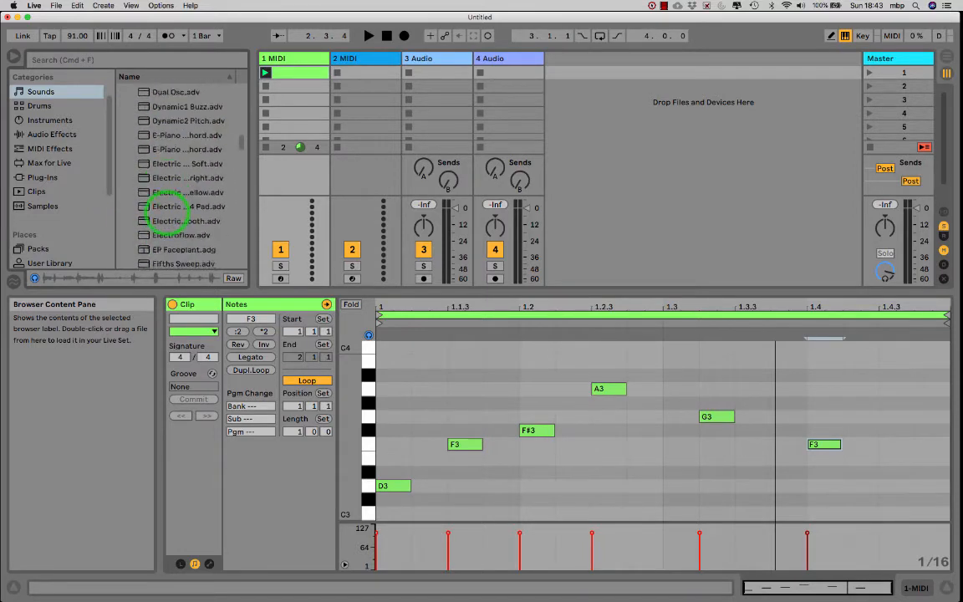
scroll(167, 213, down, 2)
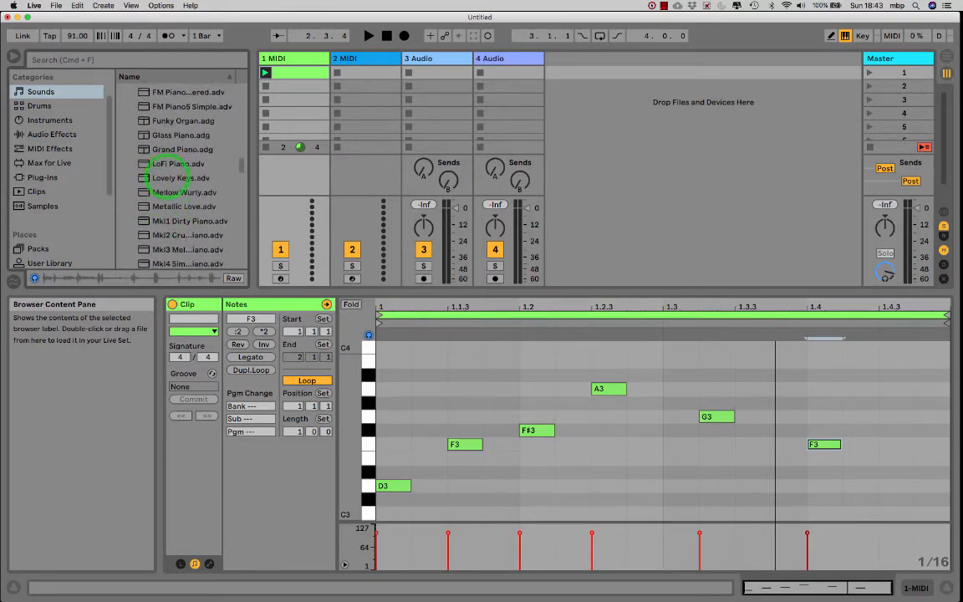
drag(178, 149, 281, 76)
key(space)
click(290, 73)
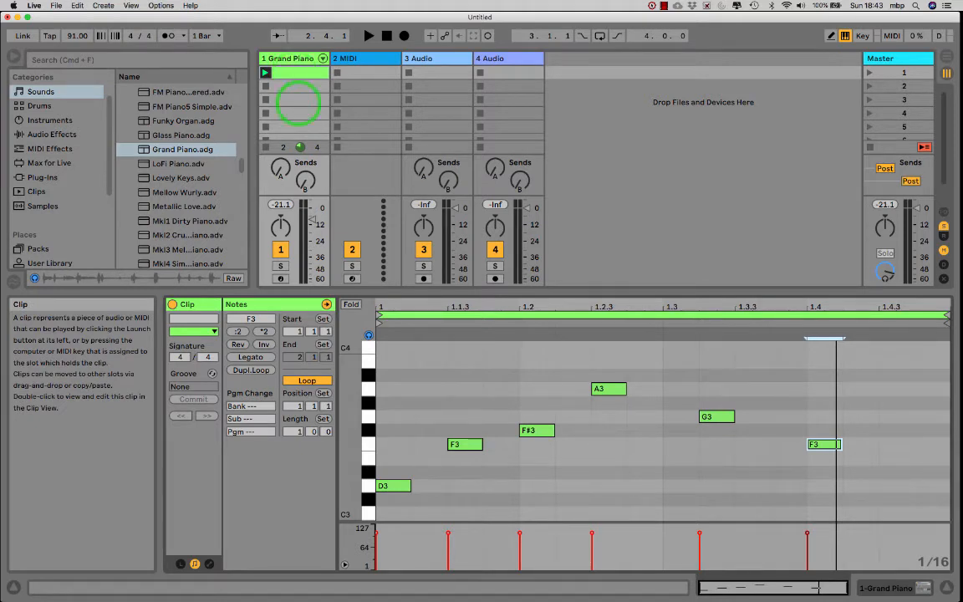
Delete all notes in the MIDI clip, and remove the clip from the Grand Piano track
drag(385, 349, 893, 507)
key(Delete)
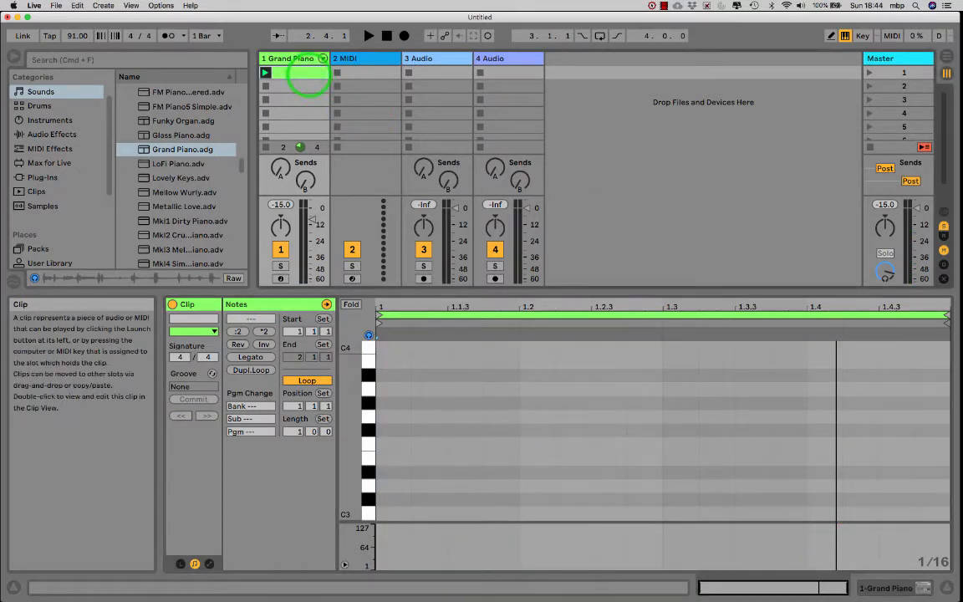
key(Delete)
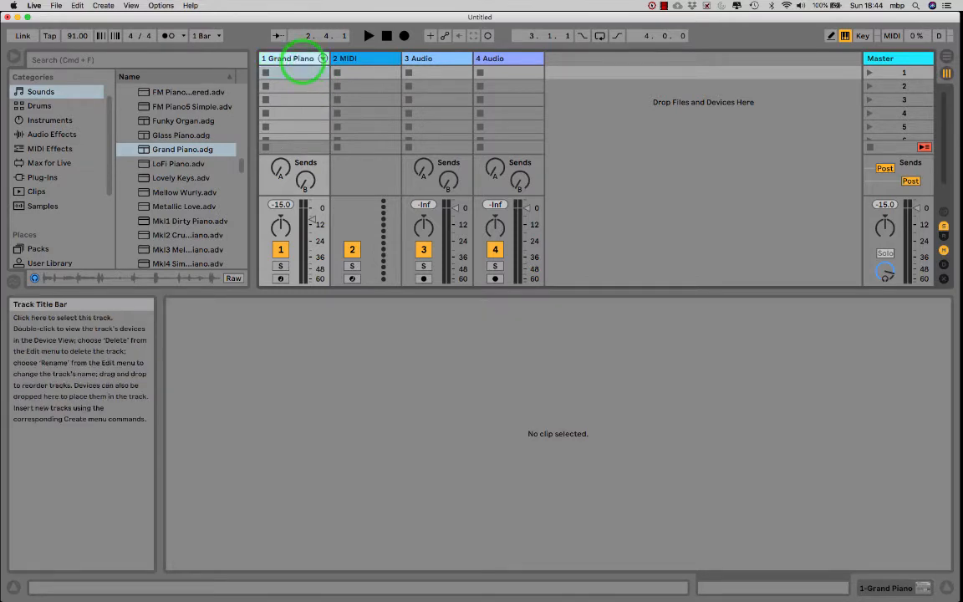
Show the device chain of the first track and delete its Grand Piano instrument
click(300, 61)
click(887, 585)
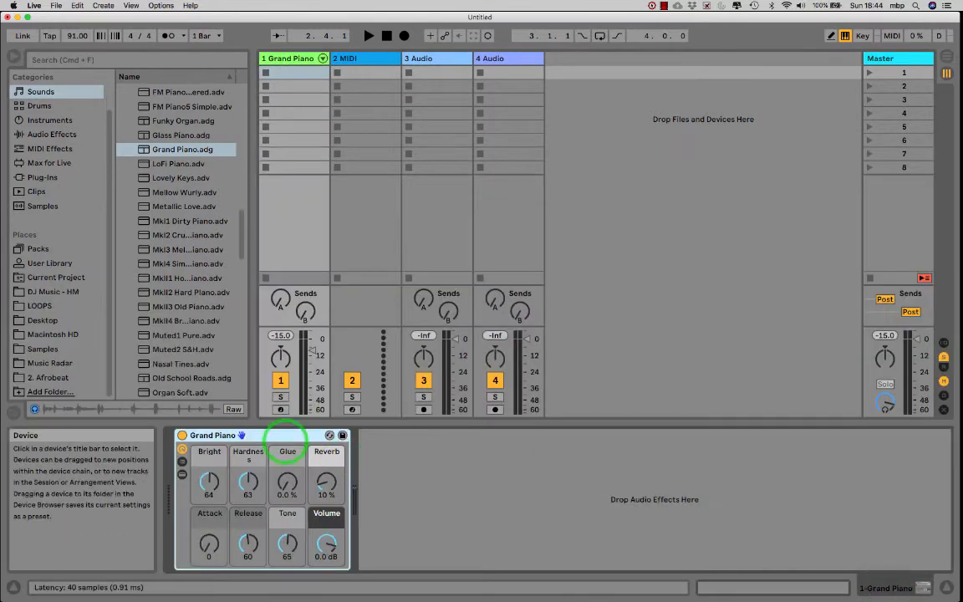
click(251, 435)
key(Delete)
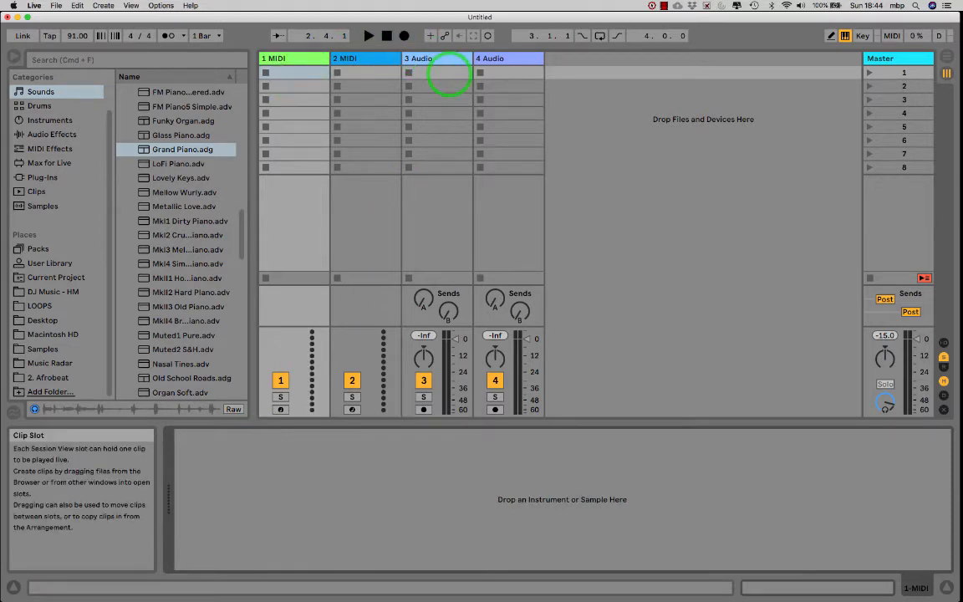
Insert a new audio track after the 4 Audio track
click(504, 62)
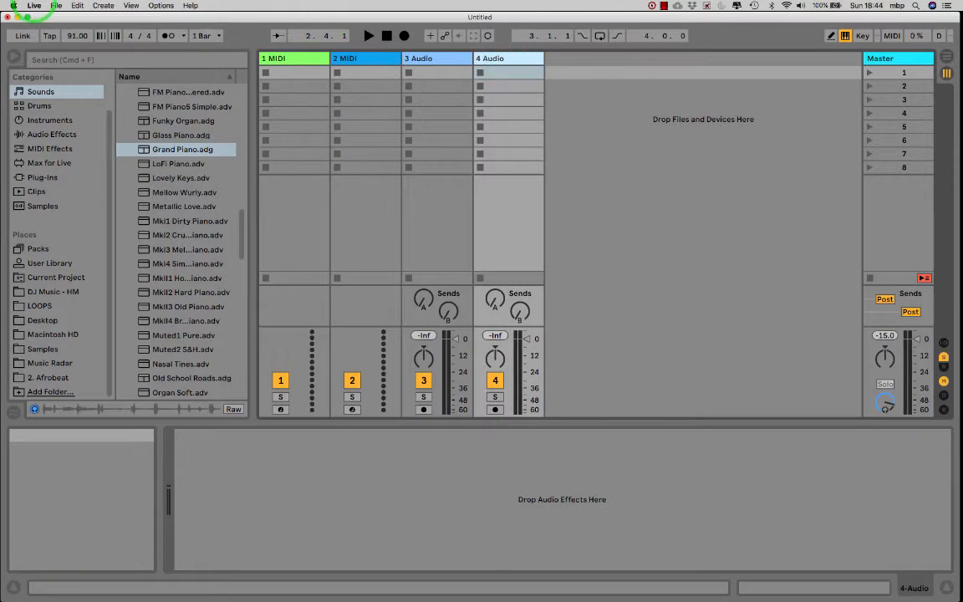
click(104, 6)
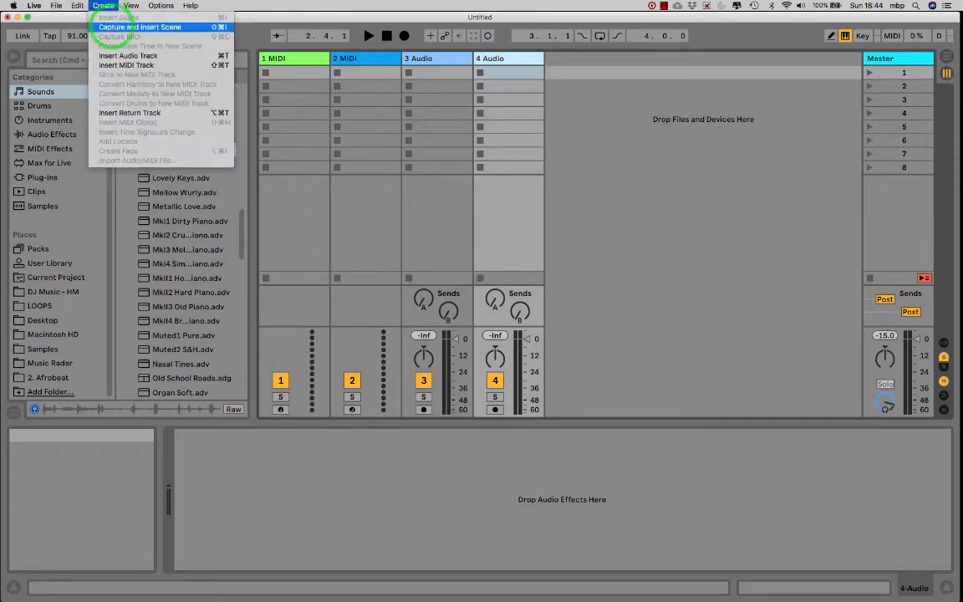
click(125, 56)
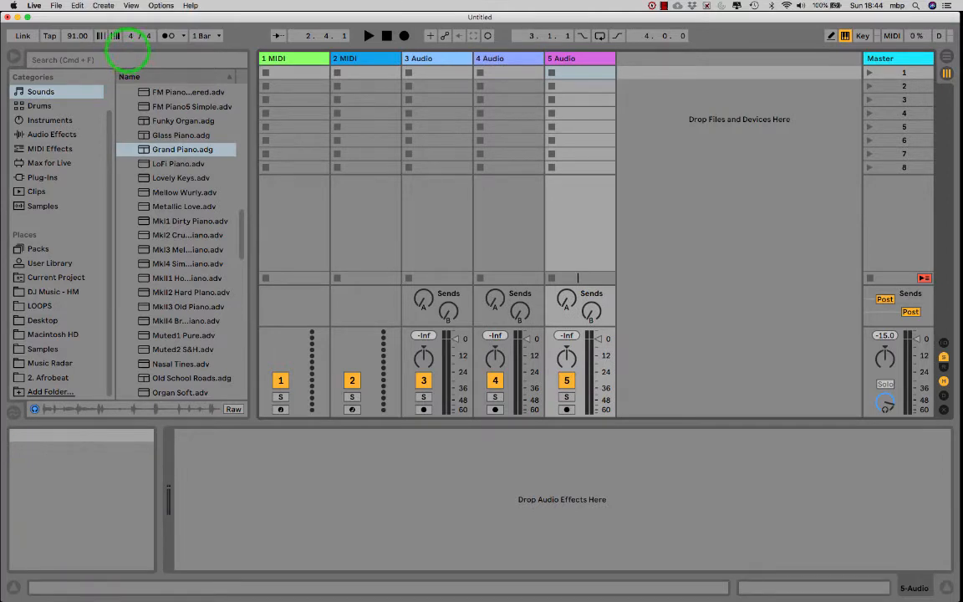
Insert a new MIDI track directly after the 2 MIDI track
click(103, 5)
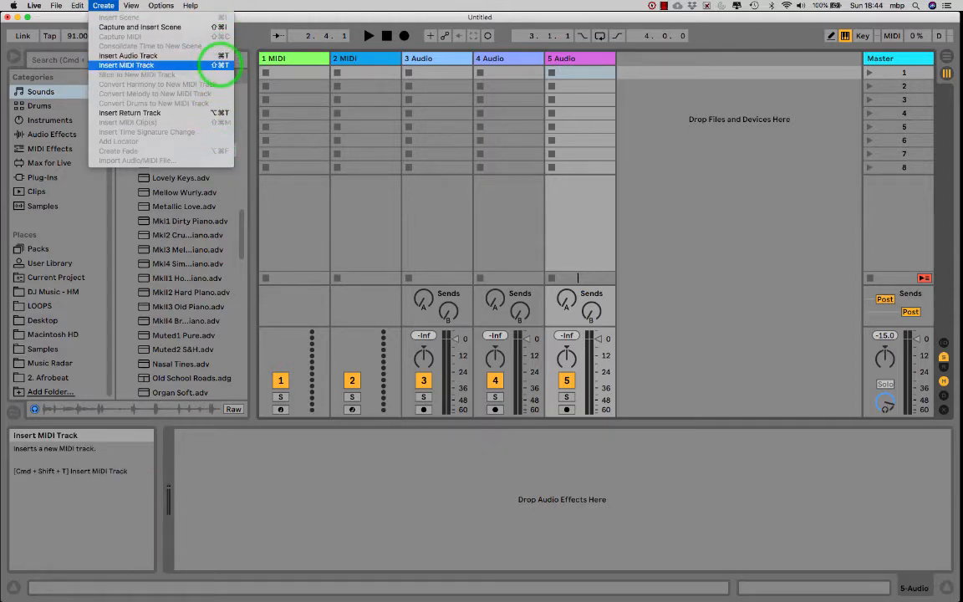
click(365, 60)
click(365, 60)
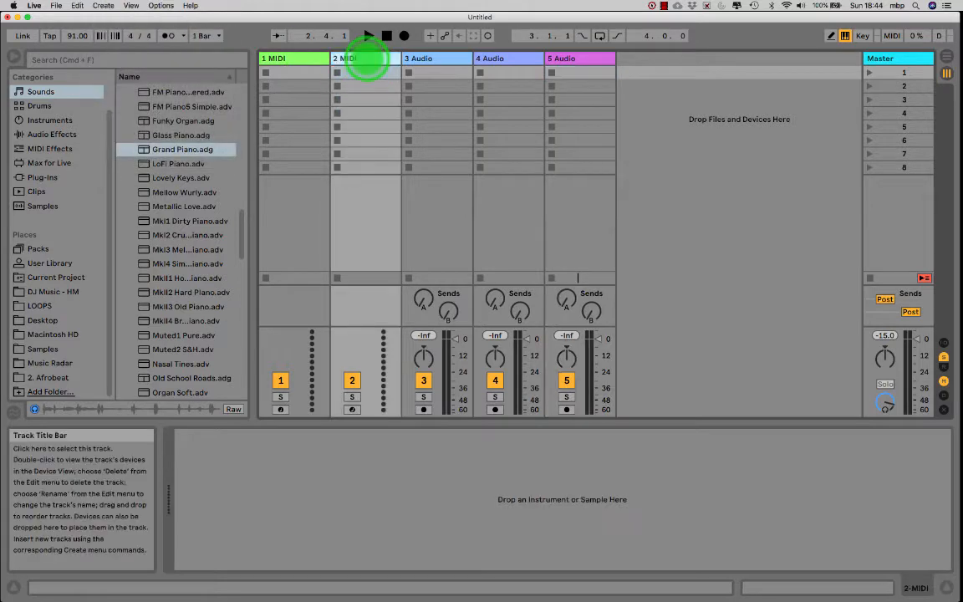
click(100, 6)
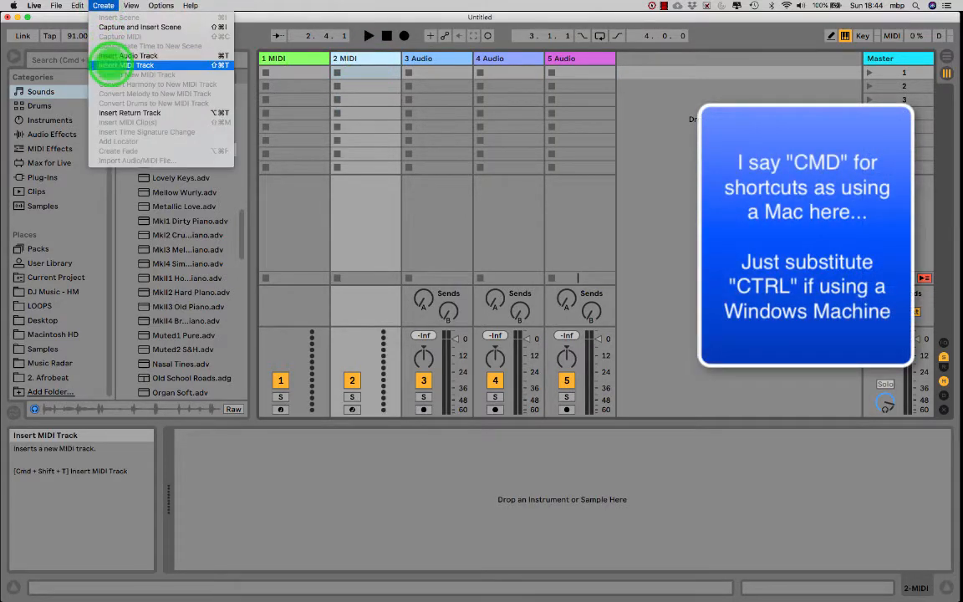
click(117, 64)
Add two more audio tracks after the 6 Audio track
click(636, 59)
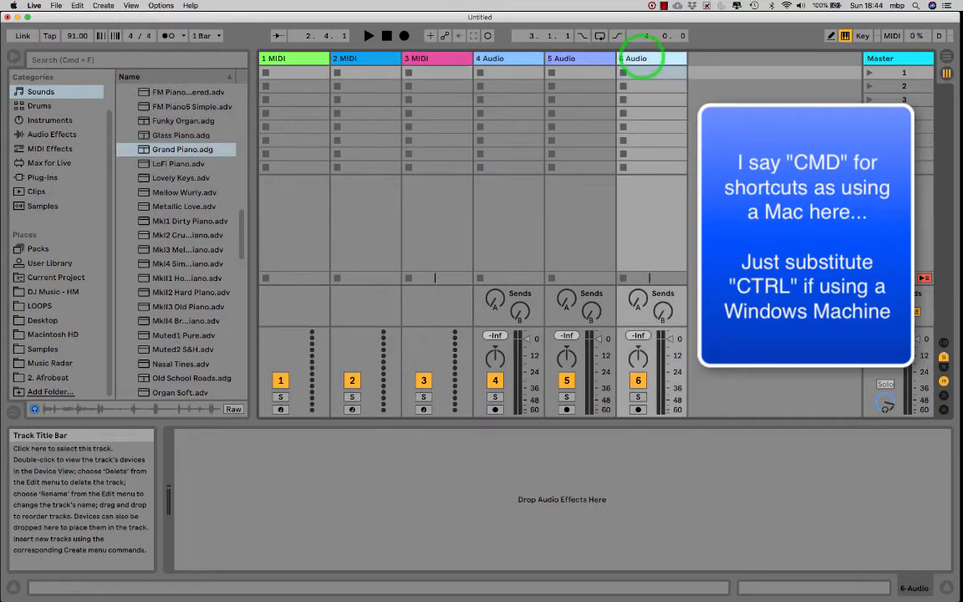
click(99, 8)
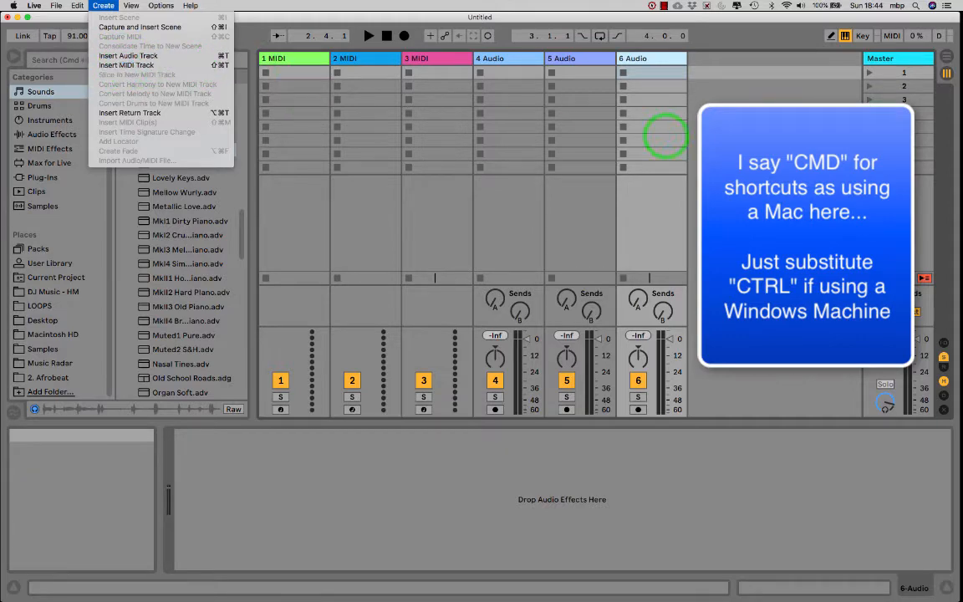
click(657, 65)
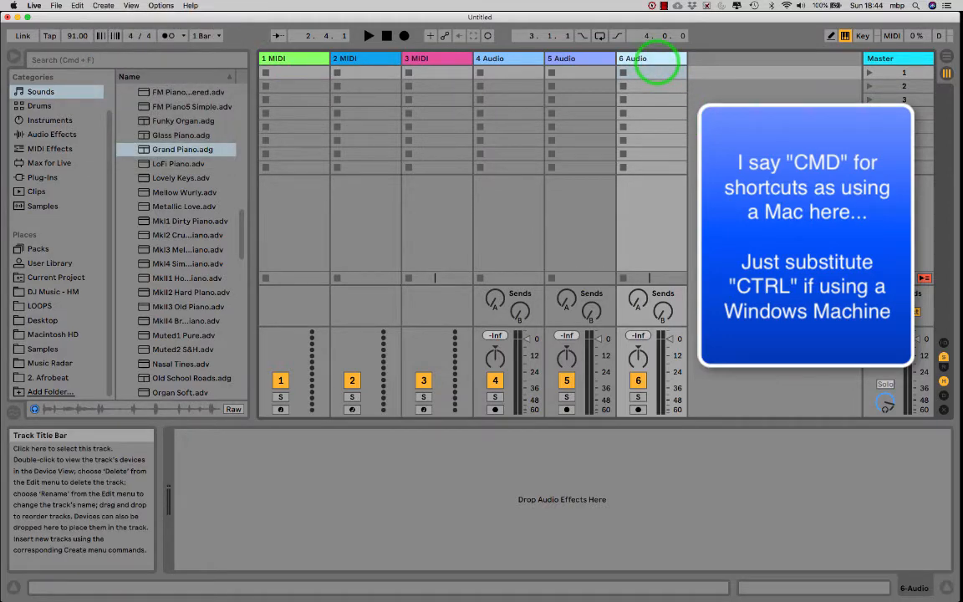
key(super+t)
key(super+t)
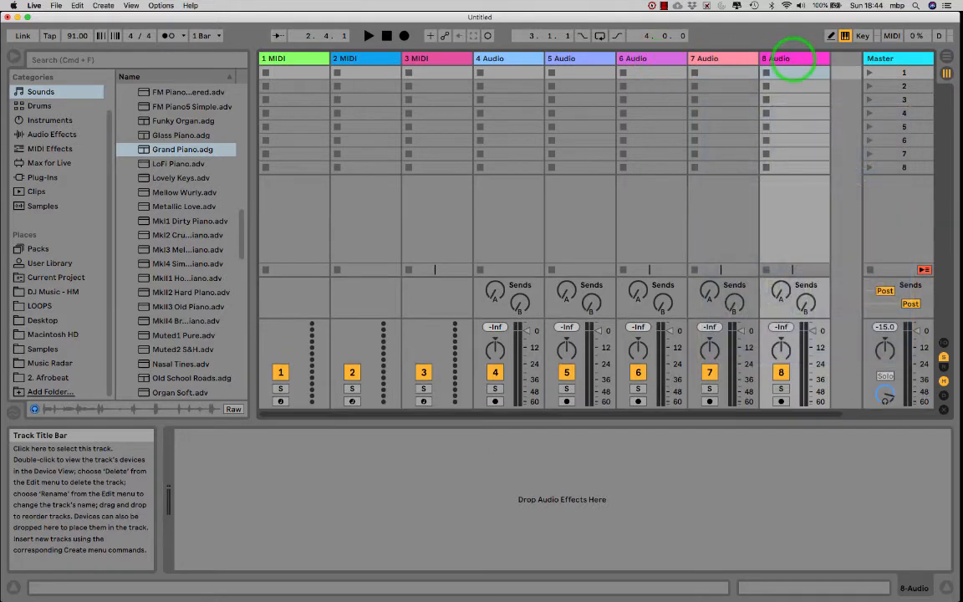
Delete the last three audio tracks, 8 Audio, 7 Audio and 6 Audio
key(Delete)
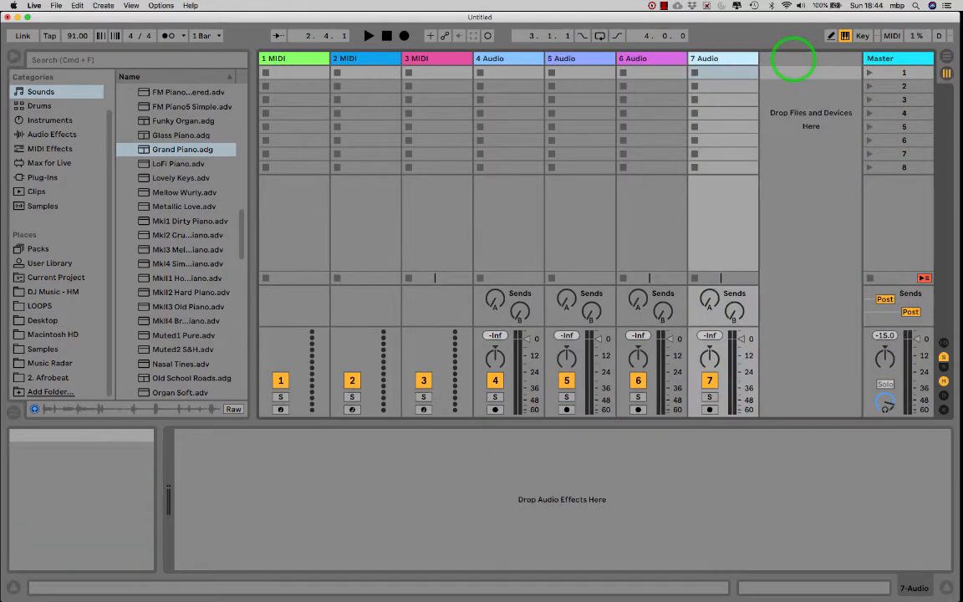
key(Delete)
key(Delete)
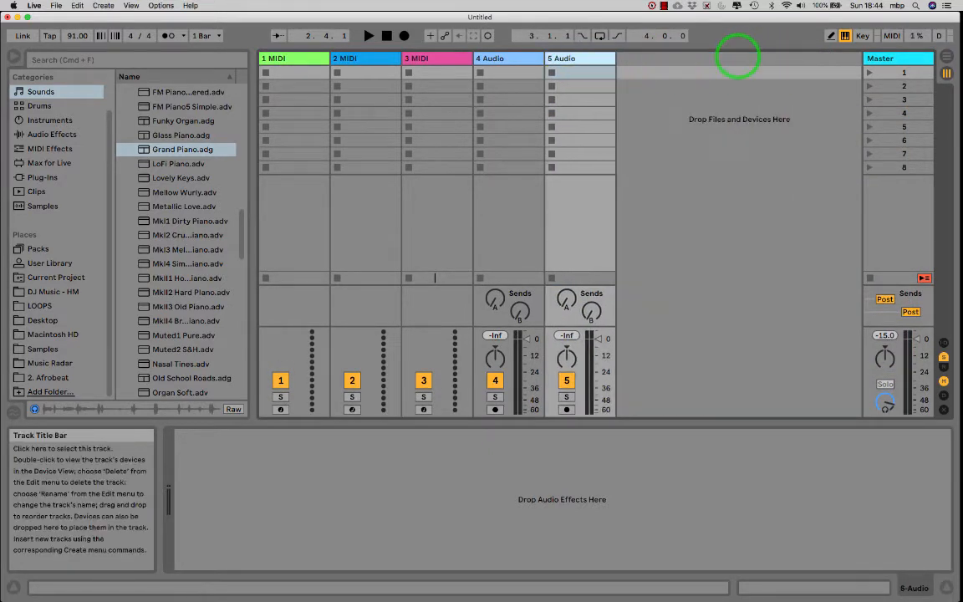
Insert another MIDI track after 3 MIDI, and delete both that track and 3 MIDI
click(438, 59)
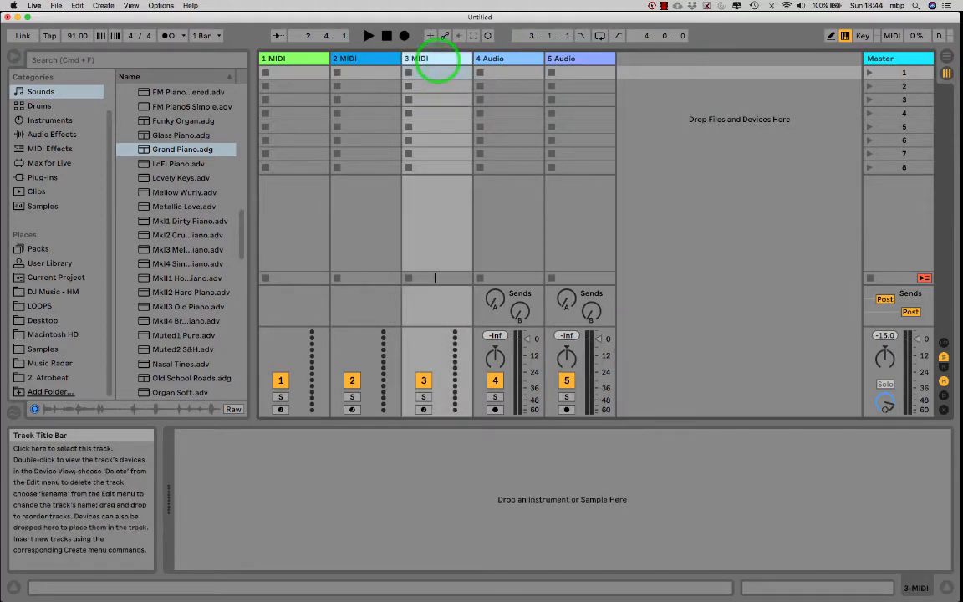
key(super+shift+t)
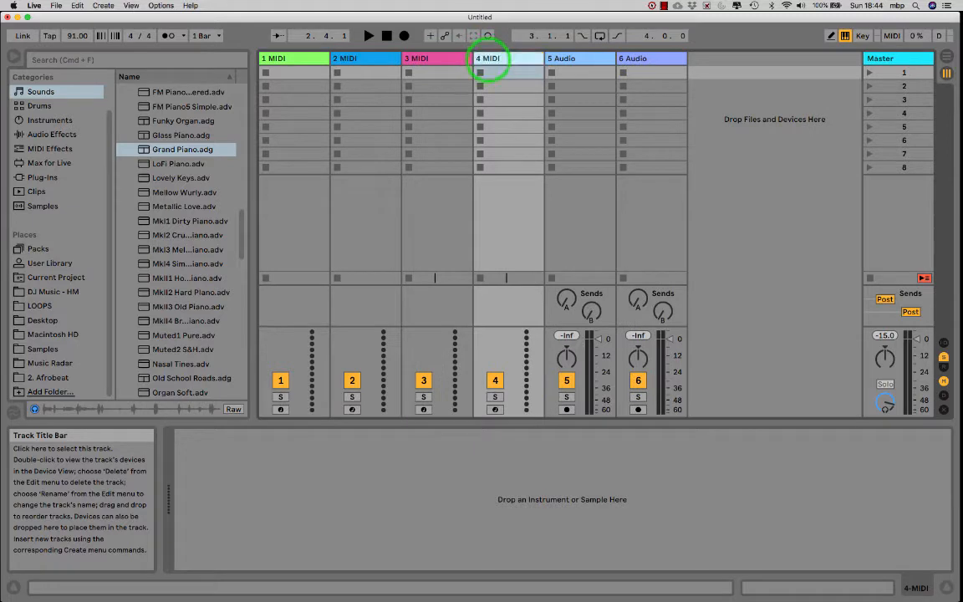
key(Delete)
click(438, 60)
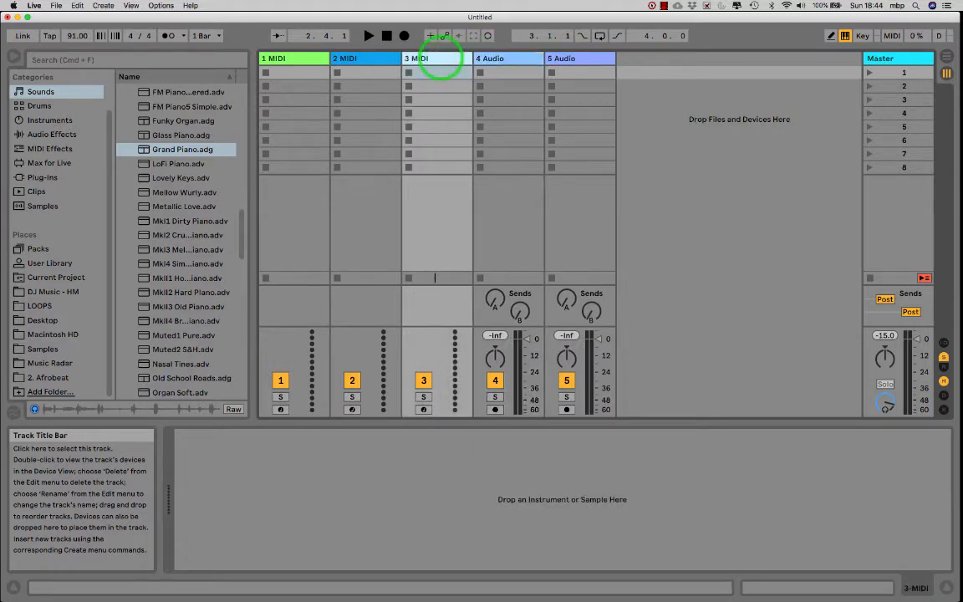
key(Delete)
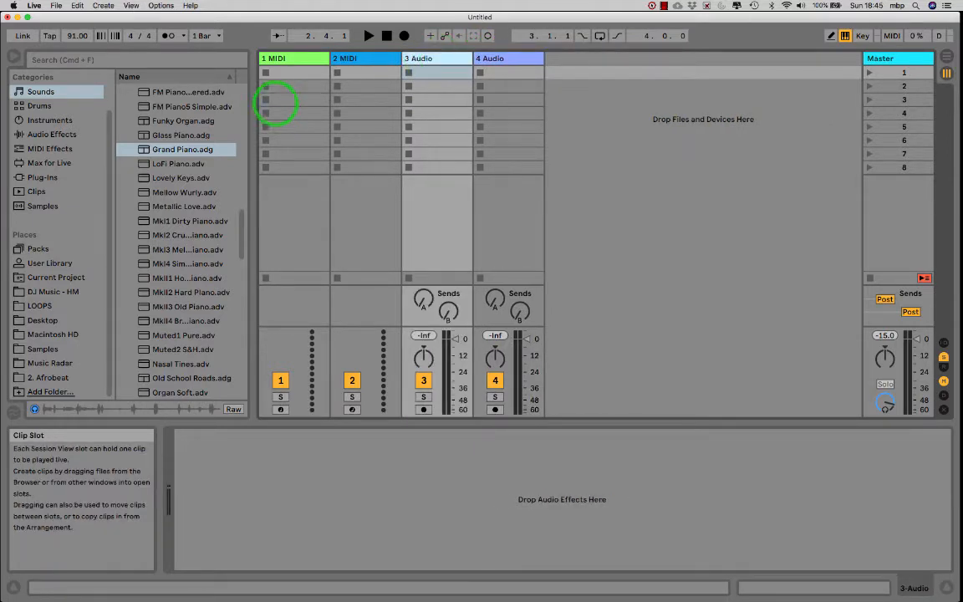
Select the 1 MIDI track and audition the 606, 707 and 808 Core Kit presets in the Drums category
click(281, 59)
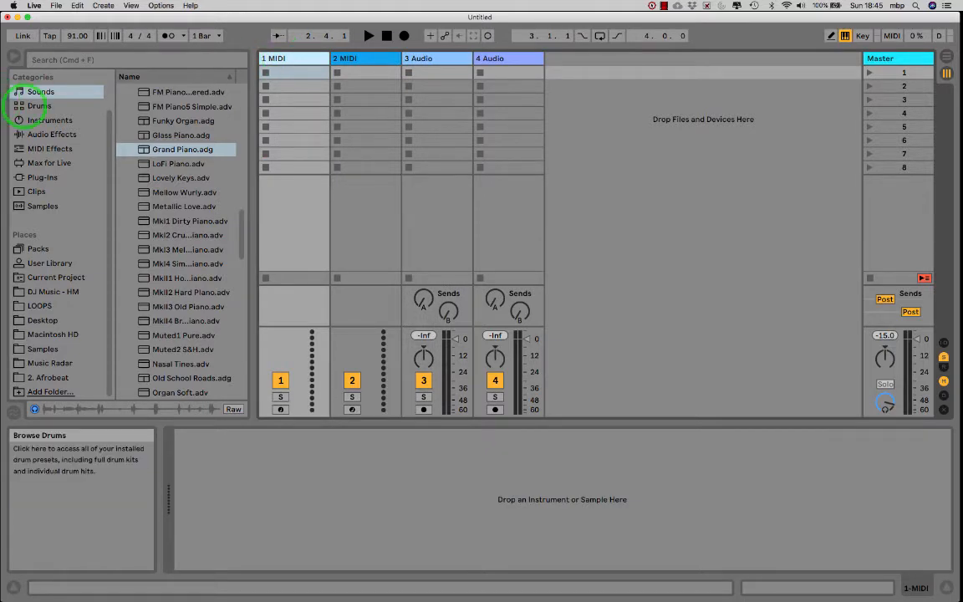
scroll(59, 150, up, 2)
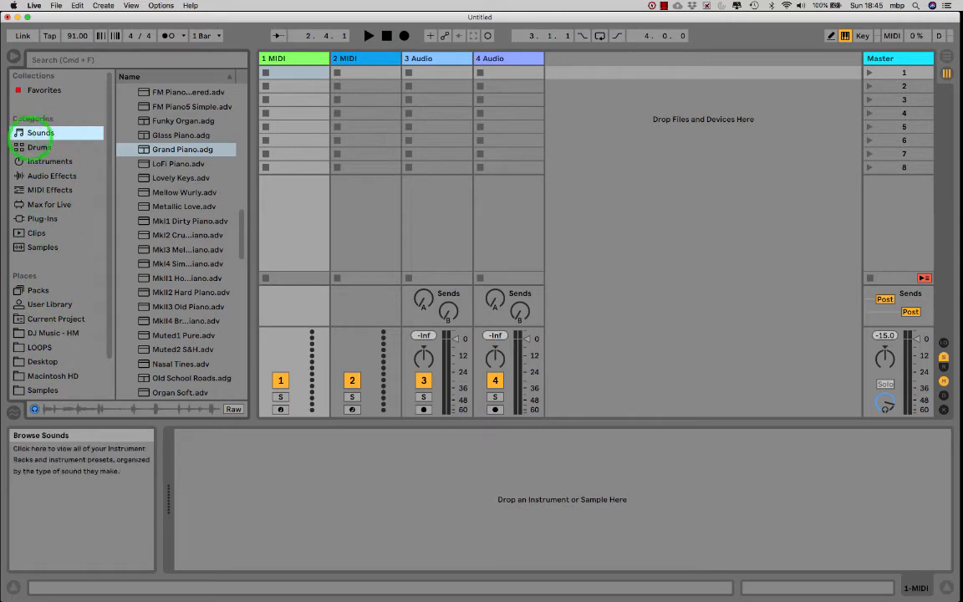
click(32, 147)
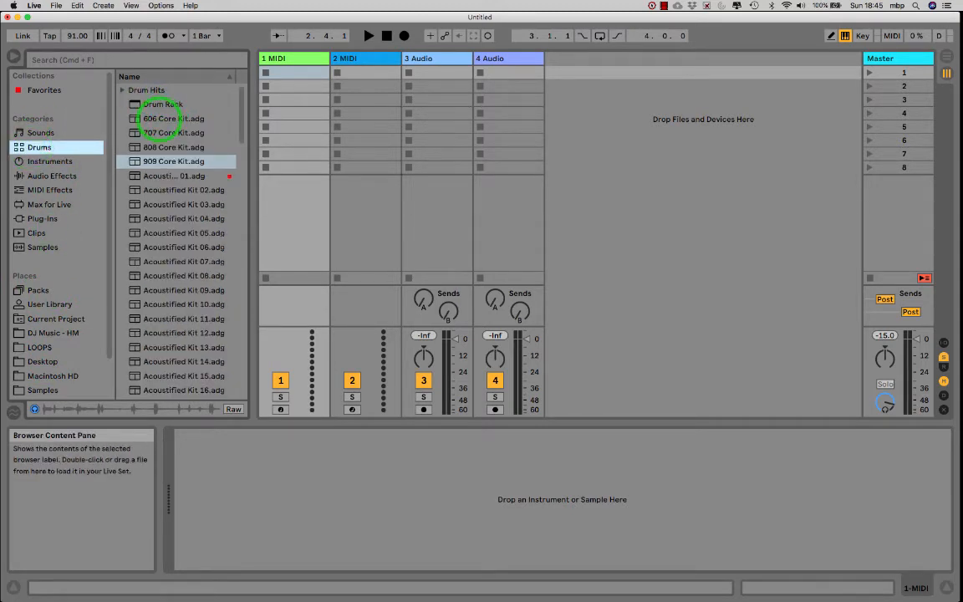
click(163, 118)
click(161, 133)
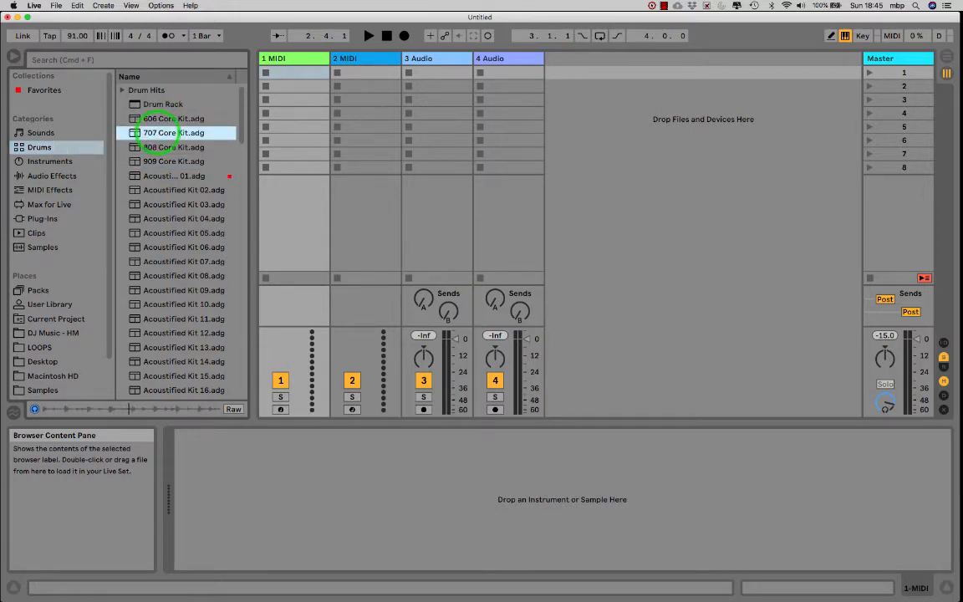
click(154, 103)
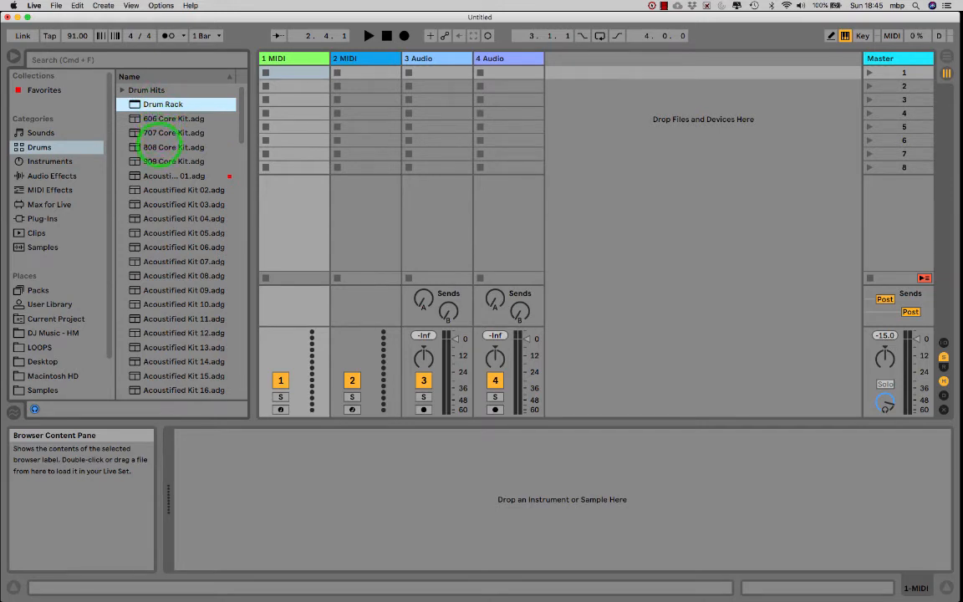
click(160, 147)
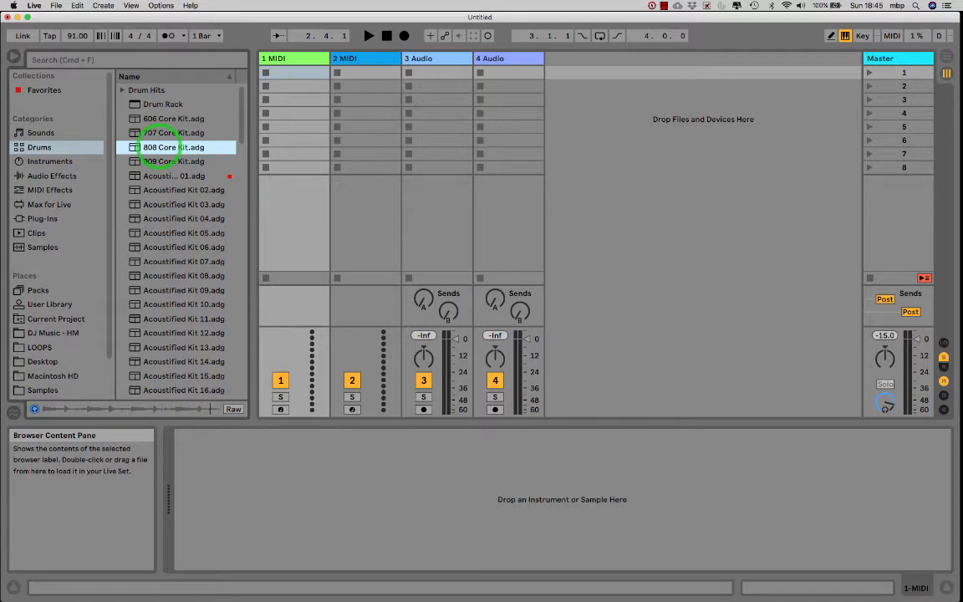
Preview the 909 Core Kit.adg drum preset and load it onto the 1 MIDI track
click(152, 162)
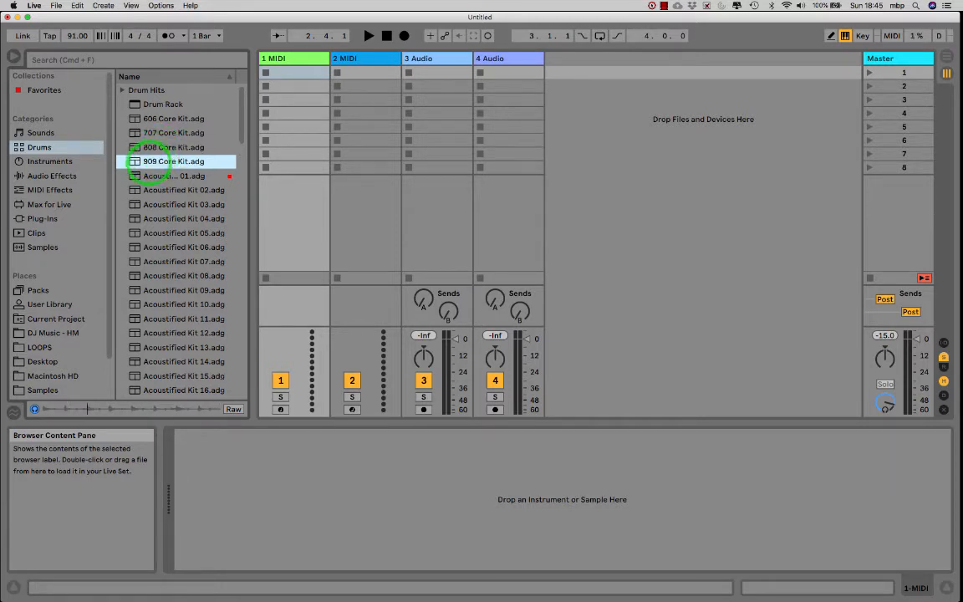
drag(149, 162, 295, 76)
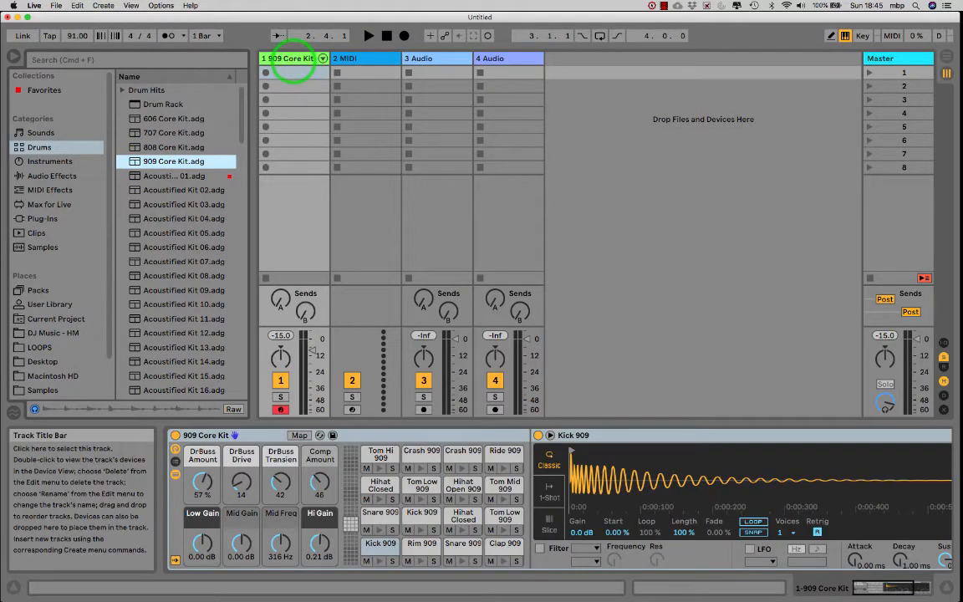
click(293, 65)
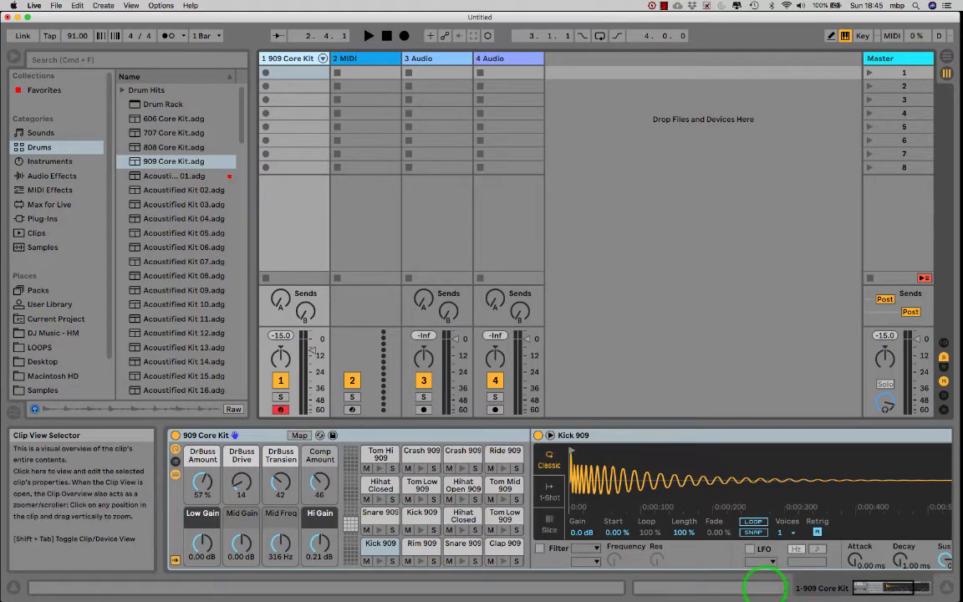
Switch back and forth between the Clip View and Device View of the 909 Core Kit track
click(761, 586)
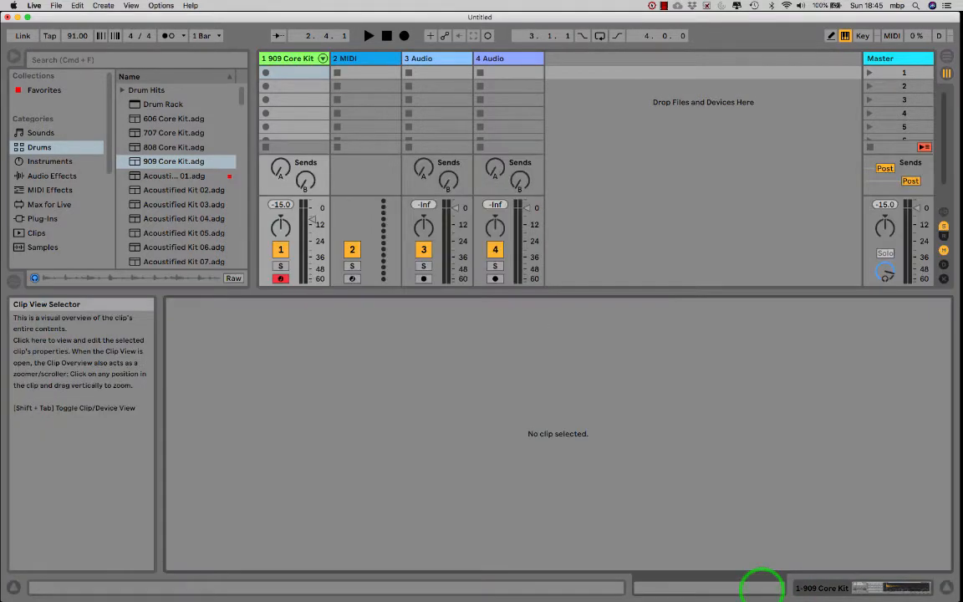
click(814, 585)
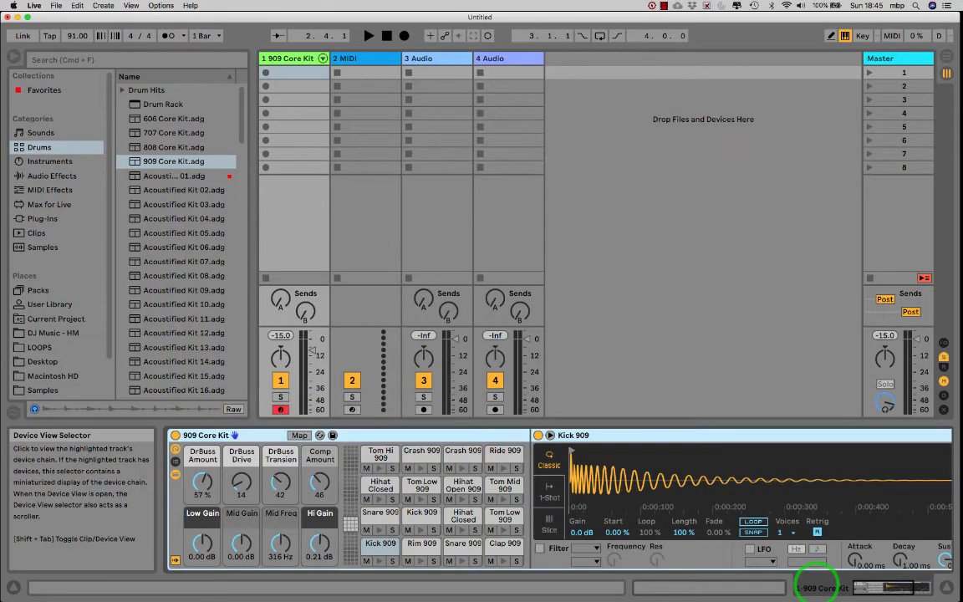
click(759, 585)
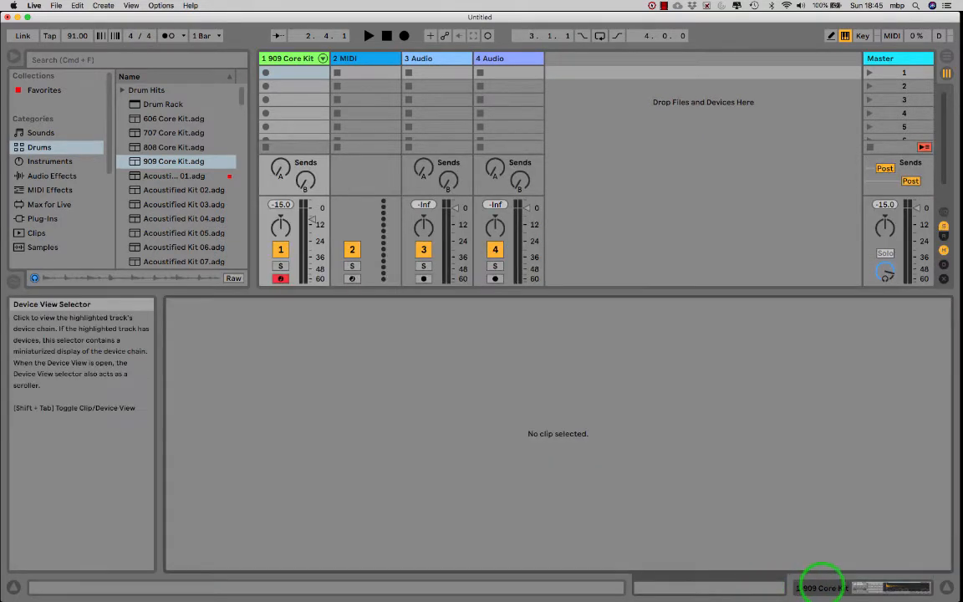
click(820, 585)
Create an empty MIDI clip in the first slot of the 909 Core Kit track and show the track's devices
click(763, 585)
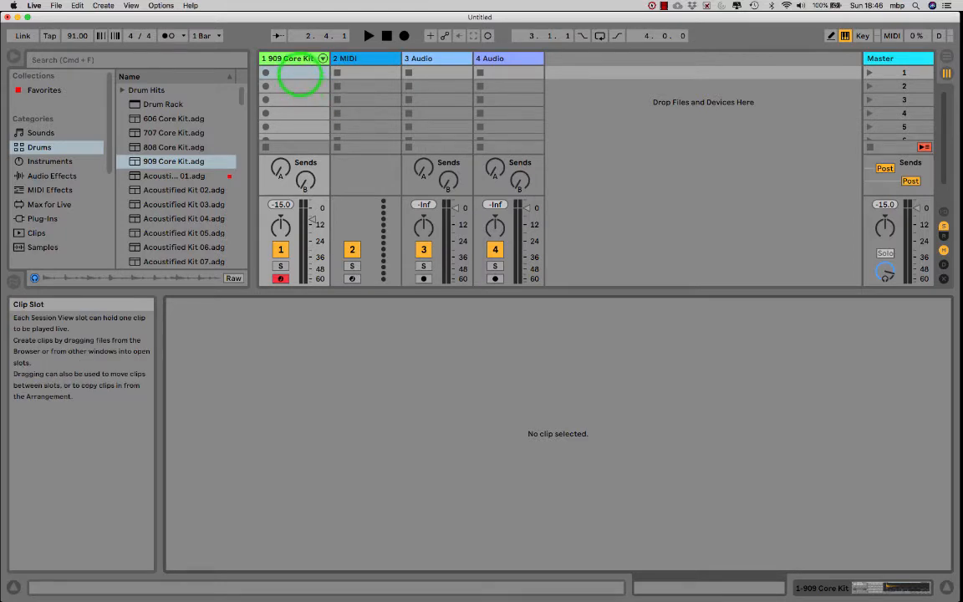
double_click(294, 73)
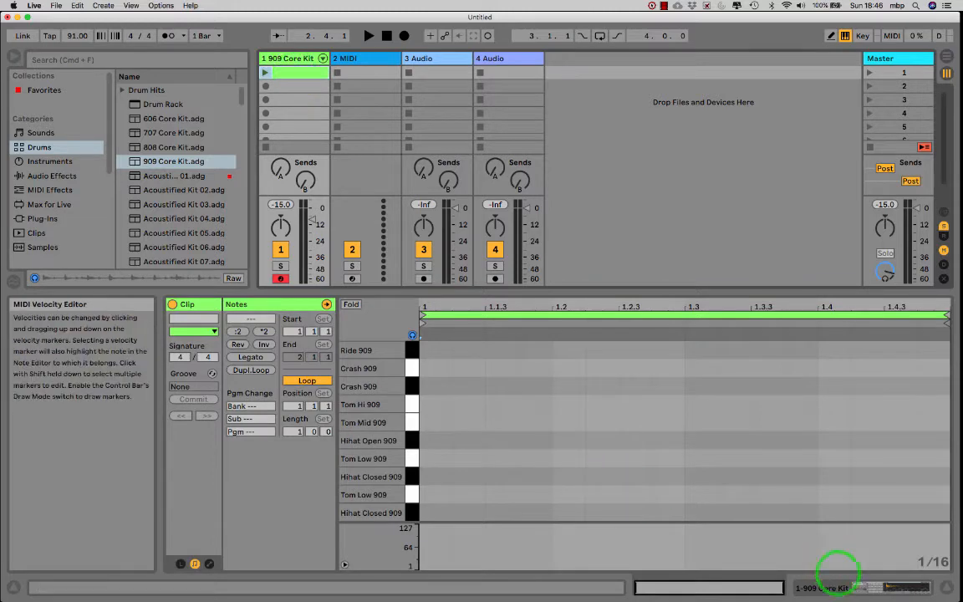
click(835, 585)
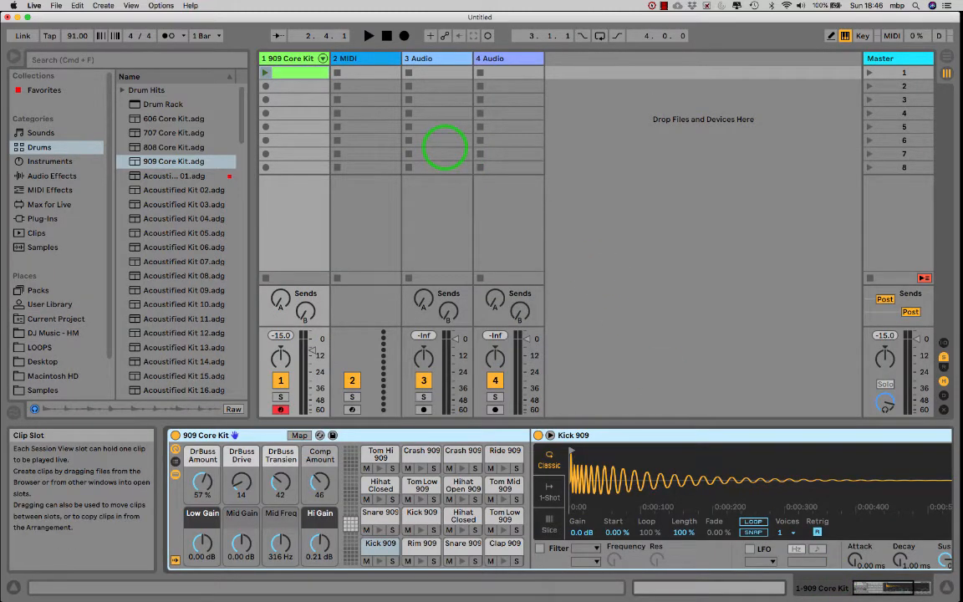
Toggle between Session View and Arrangement View, return to Session View, and show the drum clip's note editor
key(Tab)
key(Tab)
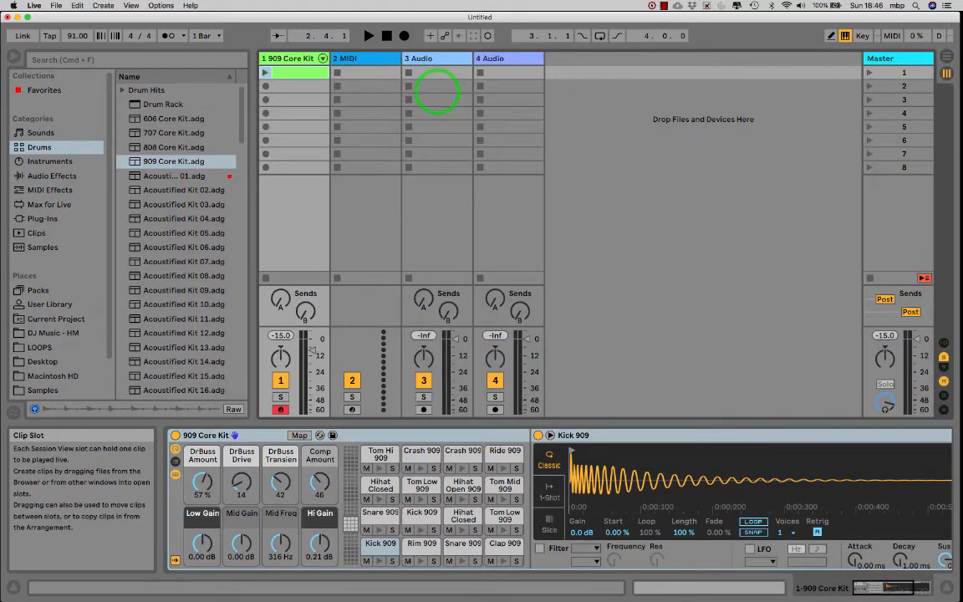
key(Tab)
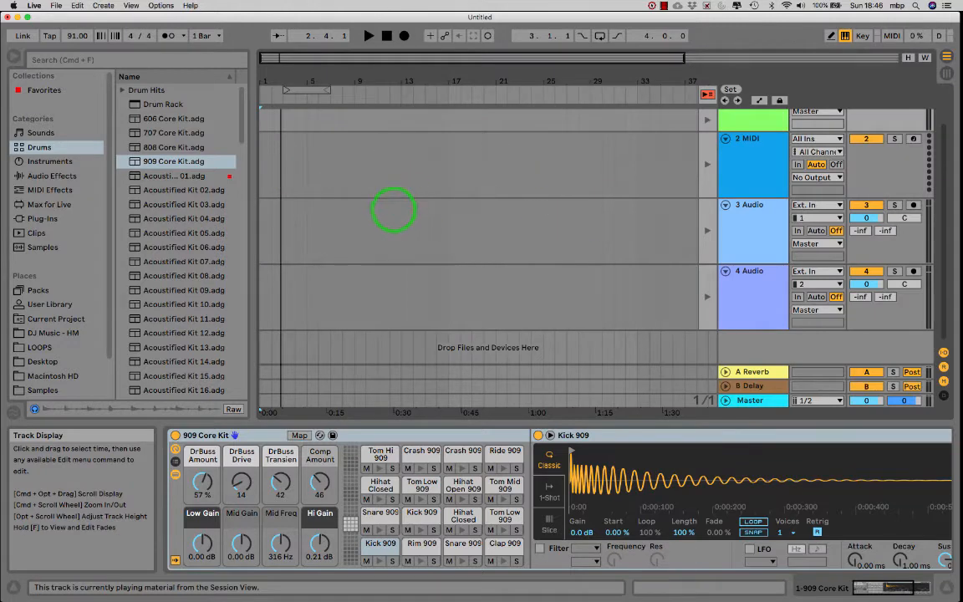
key(Tab)
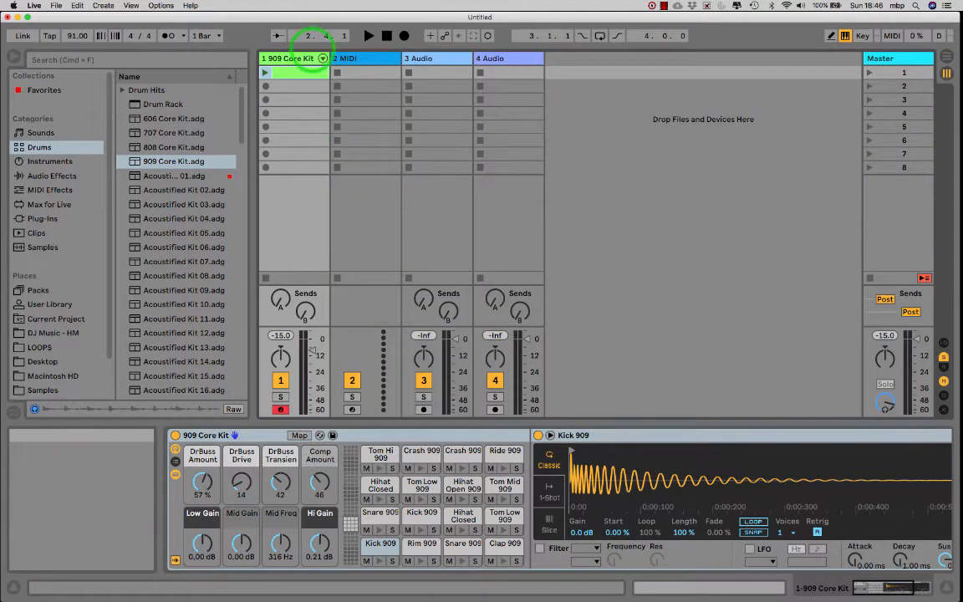
key(shift+Tab)
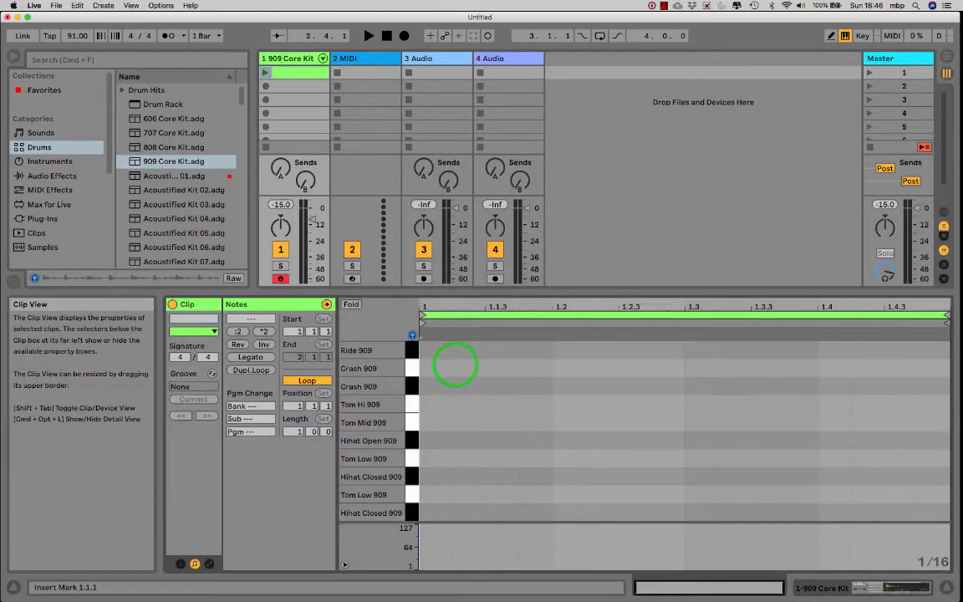
Alternate several times between the drum rack devices and the MIDI clip's notes, finishing on the note editor
key(shift+Tab)
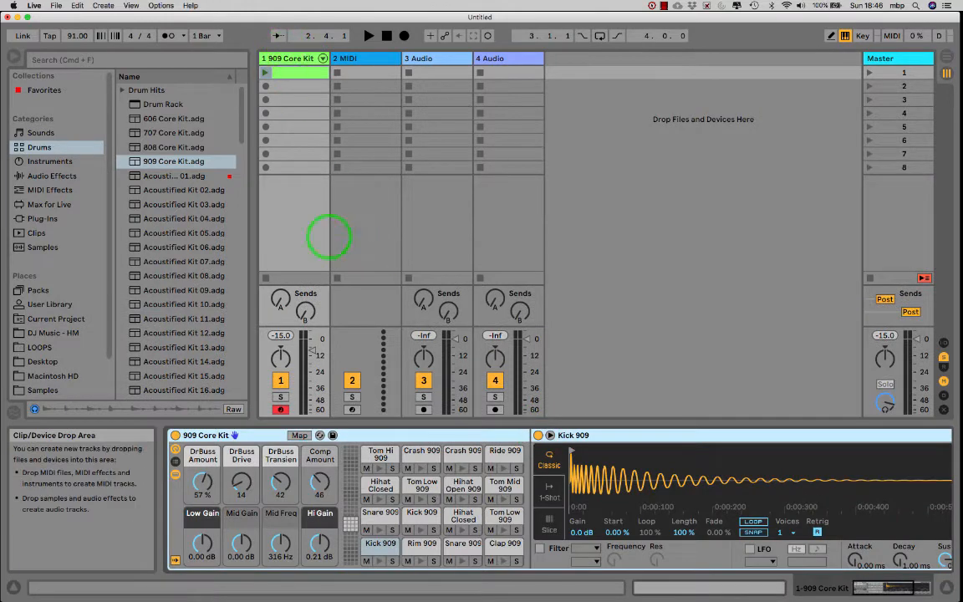
key(shift+Tab)
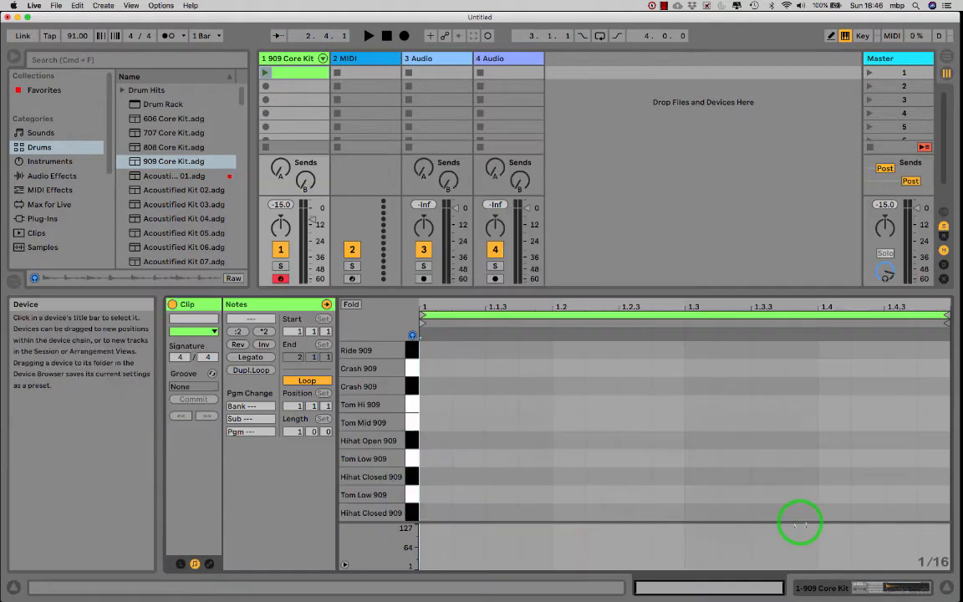
key(shift+Tab)
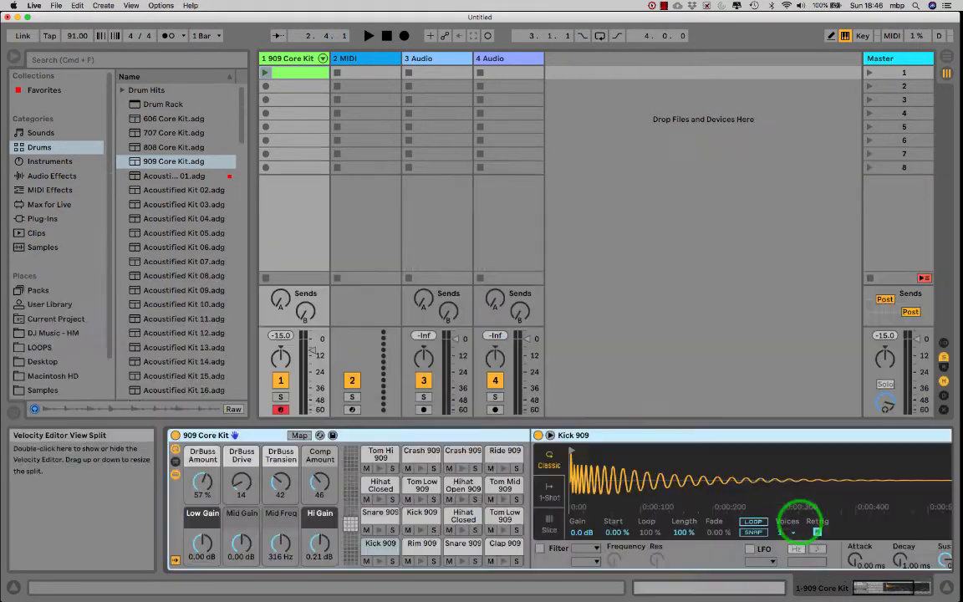
key(shift+Tab)
key(shift+Tab)
key(shift+Tab)
key(shift+Tab)
key(shift+Tab)
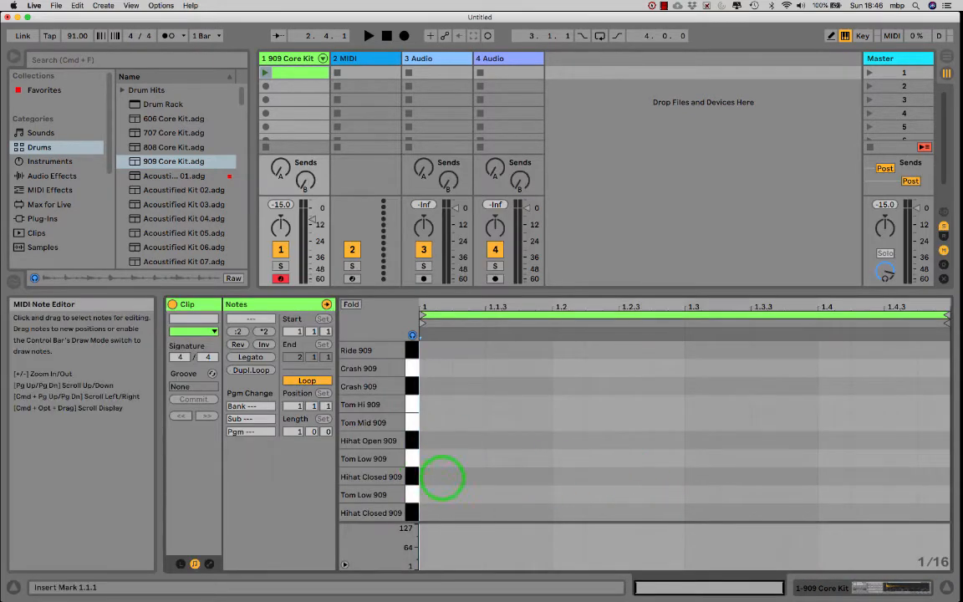
Audition the 909 kit's sounds from the piano roll, from Tom Low 909 down to the lowest Kick 909, repeating some of them
scroll(442, 477, down, 6)
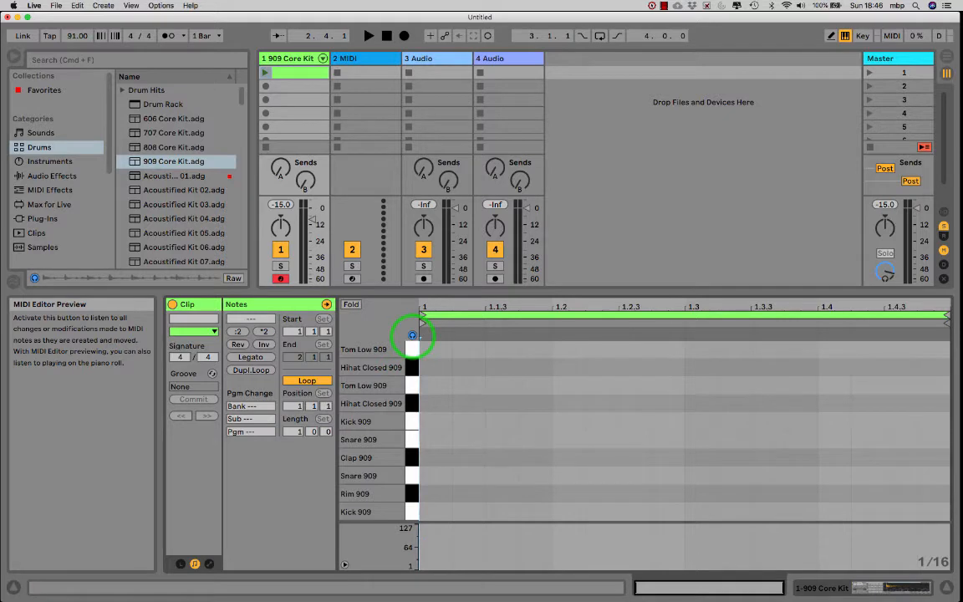
click(410, 349)
click(409, 368)
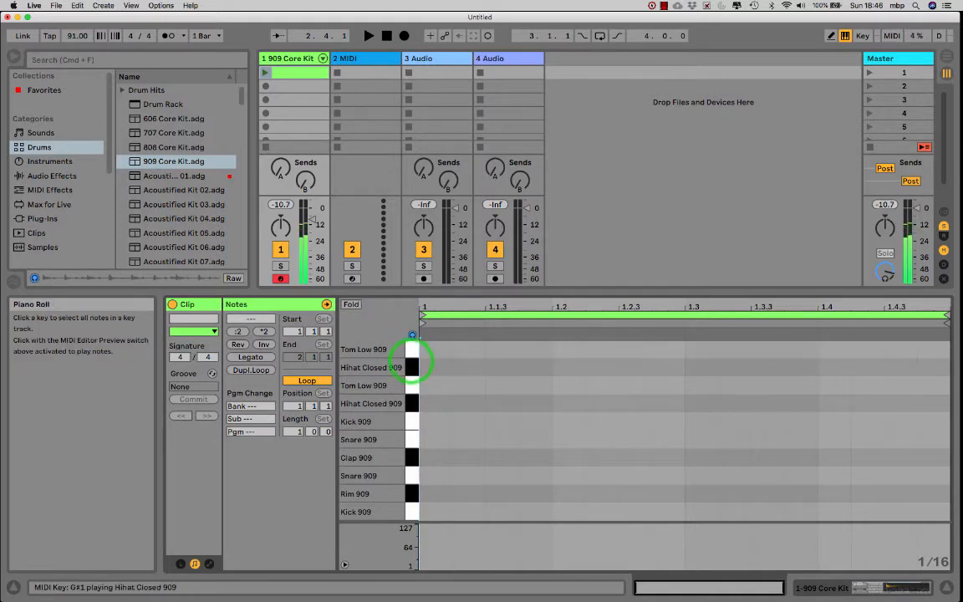
click(410, 384)
click(412, 401)
click(412, 422)
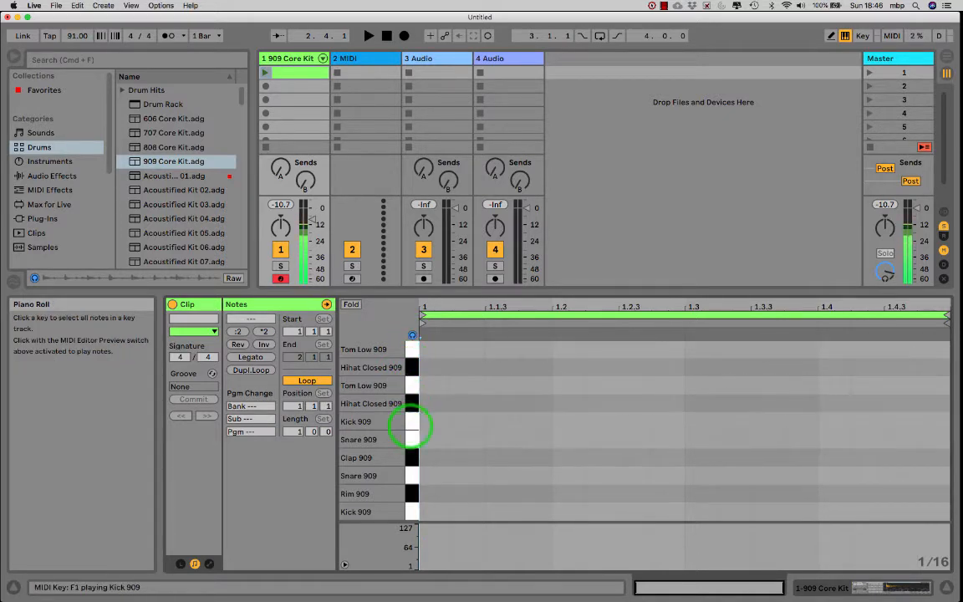
click(412, 440)
click(412, 457)
click(410, 476)
click(410, 493)
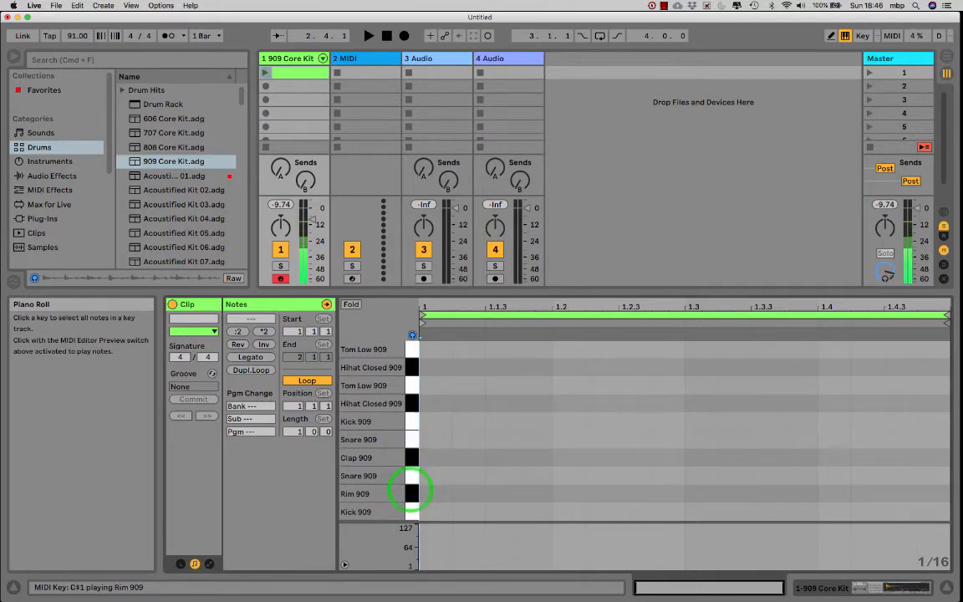
click(410, 510)
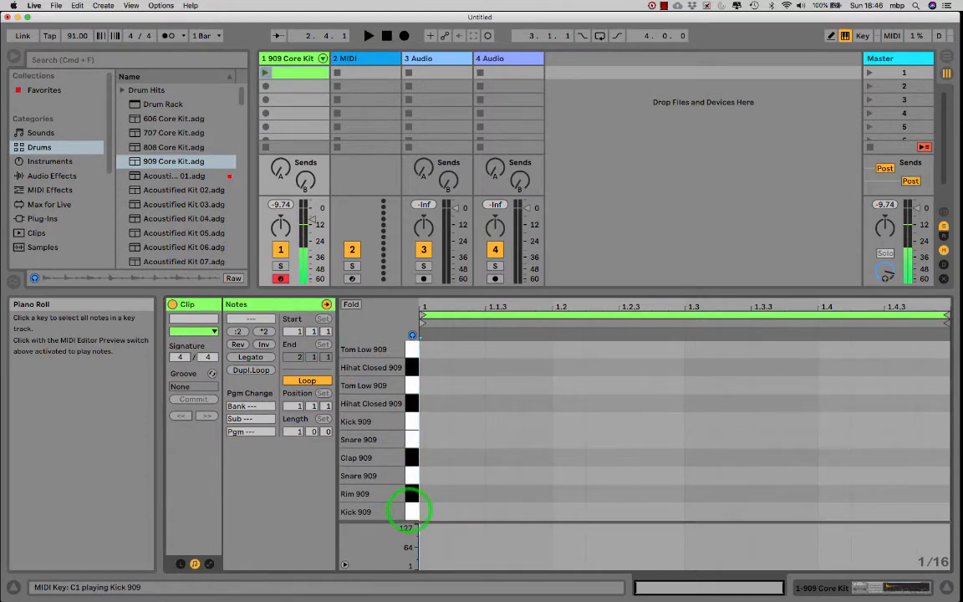
click(409, 508)
click(409, 475)
click(410, 476)
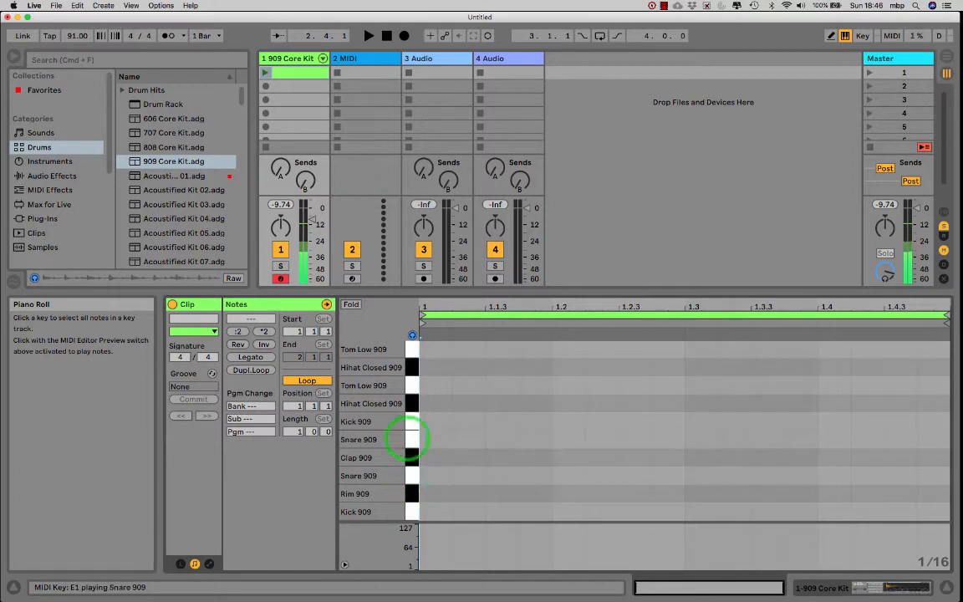
click(410, 403)
click(410, 508)
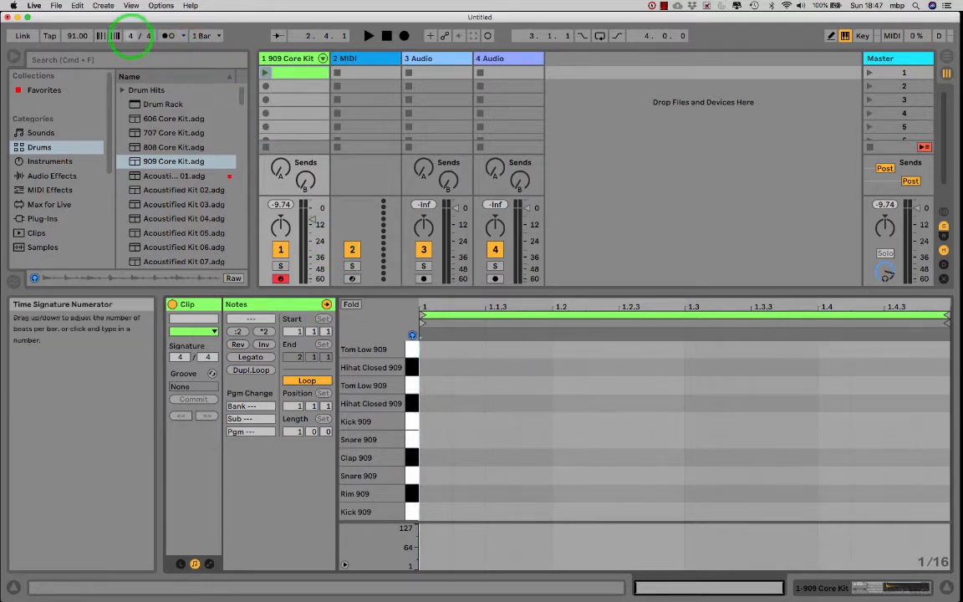
Add sixteenth-length notes on the lowest Kick 909 row at beats 1, 1.2, 1.3 and 1.4, and play the clip
click(451, 378)
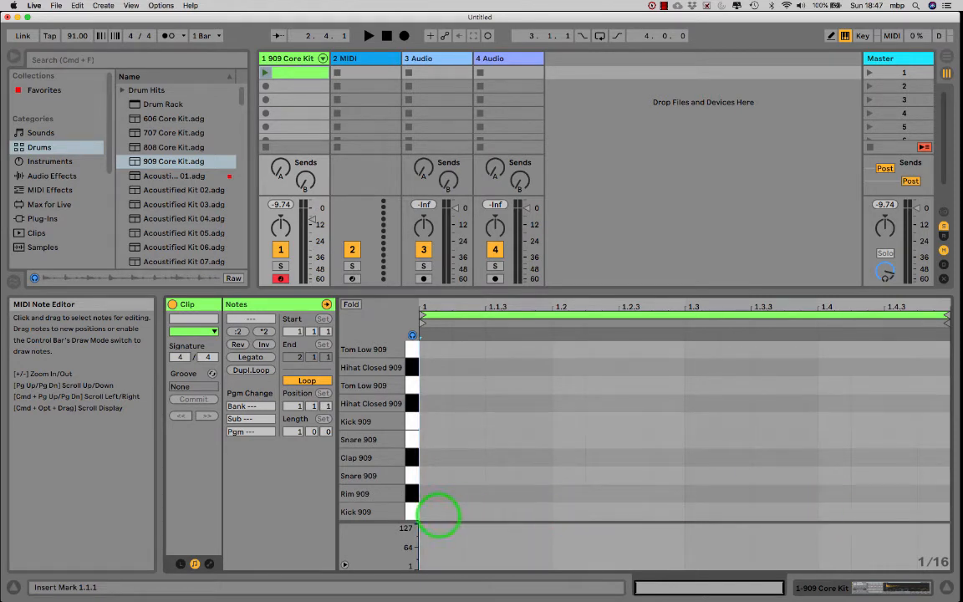
double_click(435, 512)
click(564, 518)
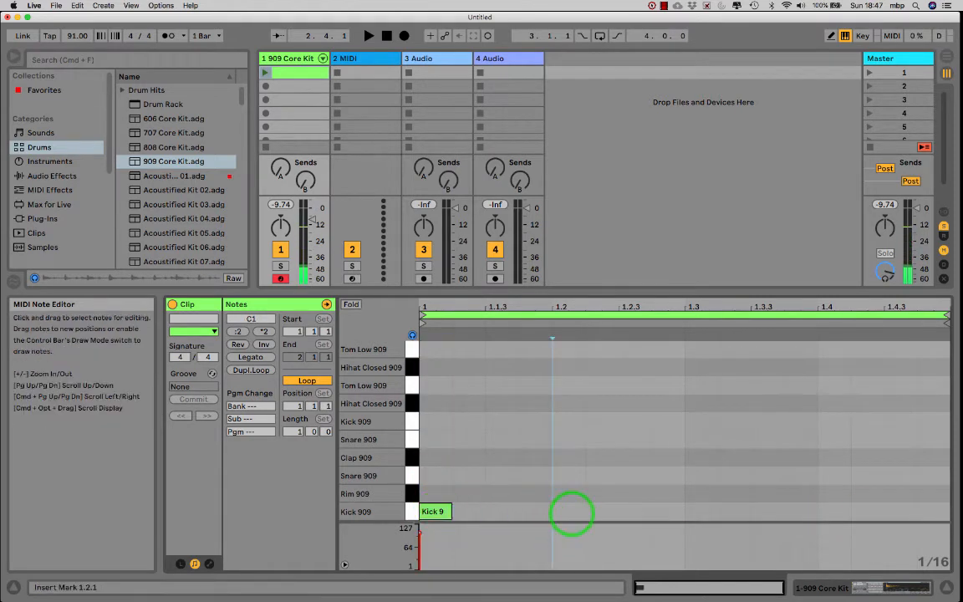
double_click(571, 511)
double_click(702, 511)
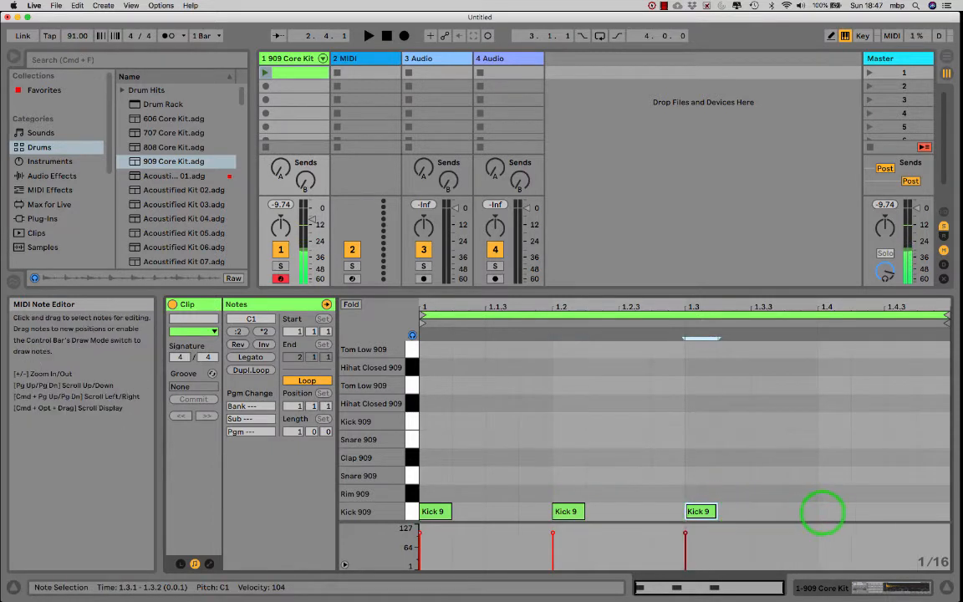
double_click(830, 511)
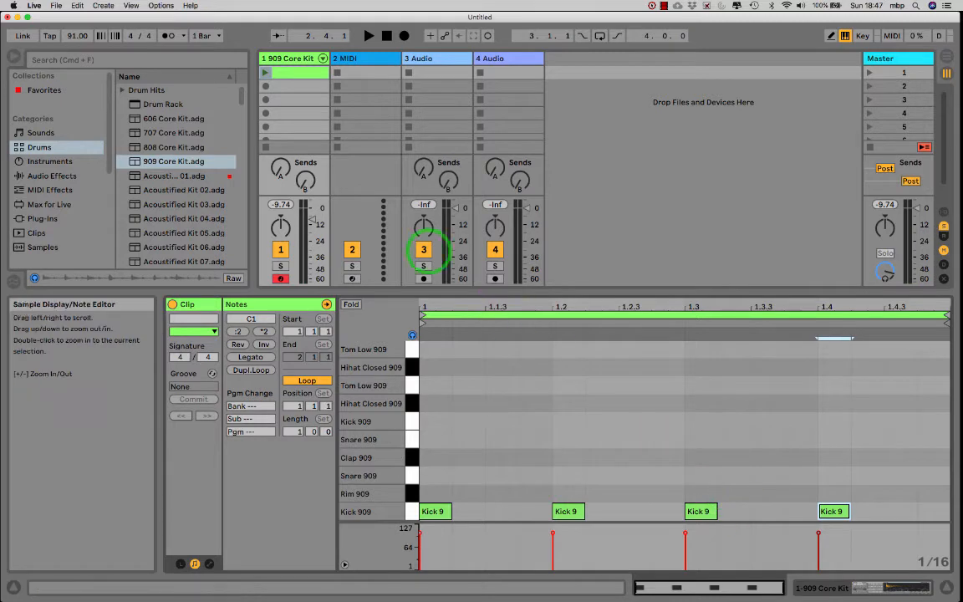
click(266, 73)
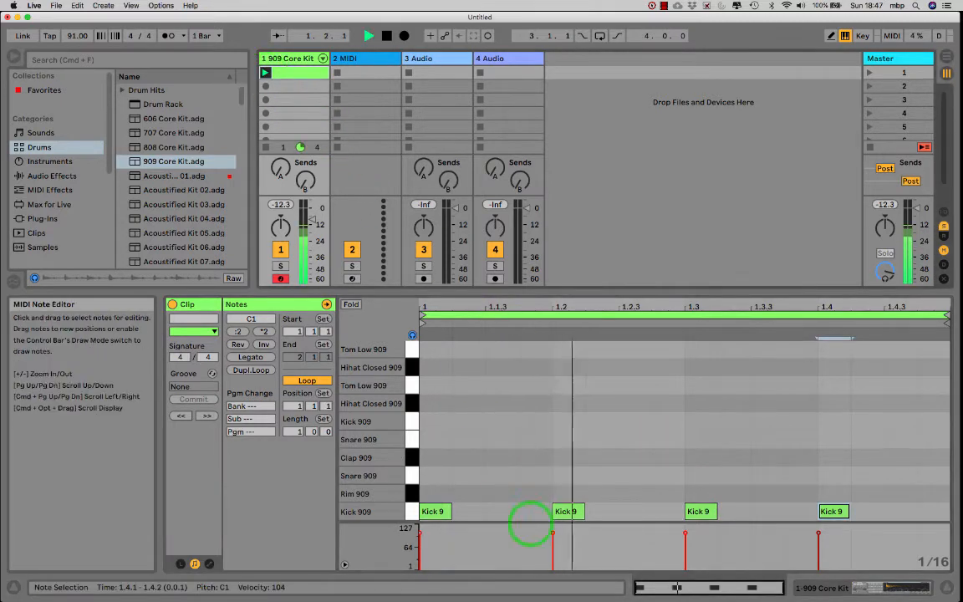
Set the song tempo to 115 BPM and switch the metronome on and off again
drag(75, 35, 72, 36)
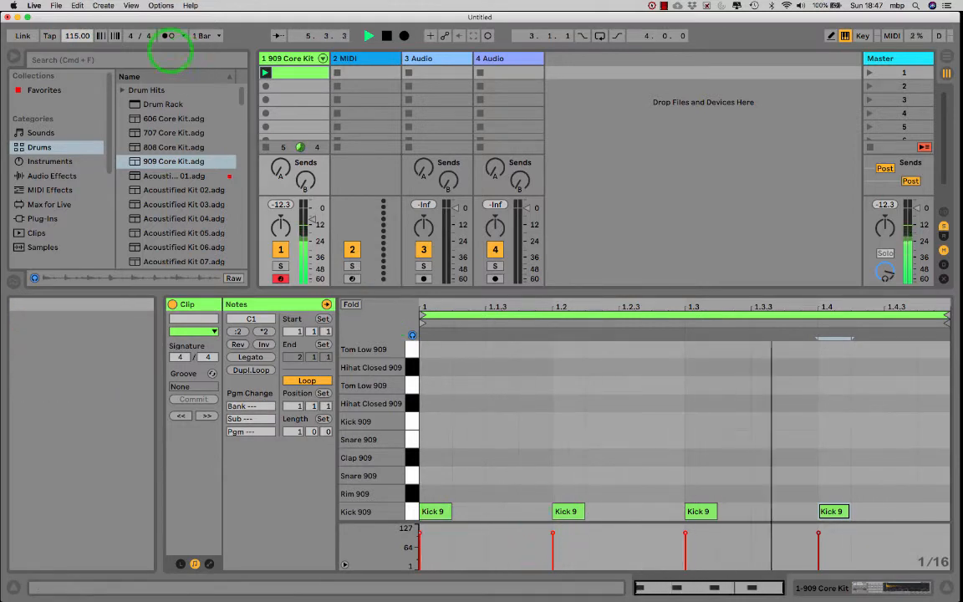
click(168, 35)
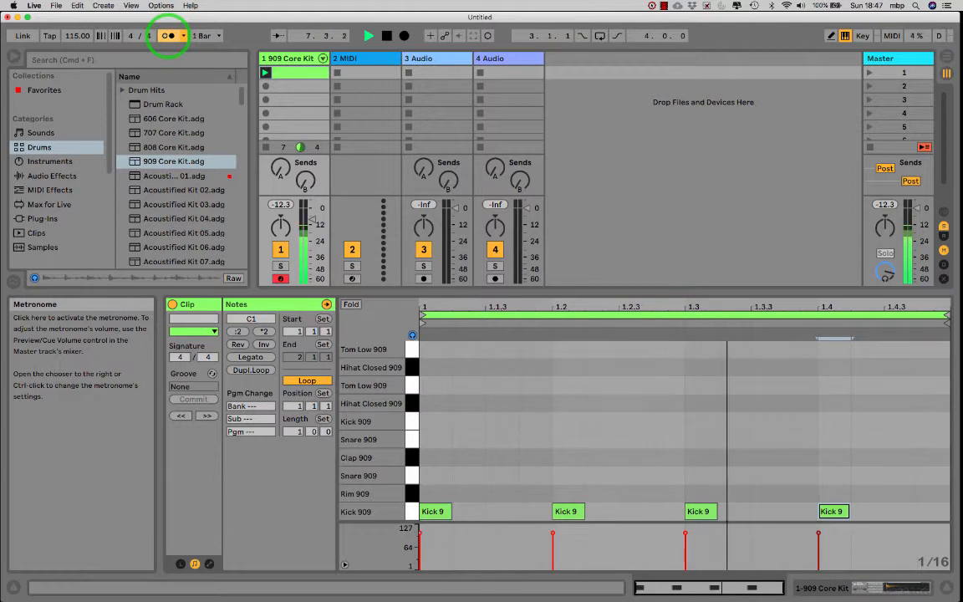
click(168, 35)
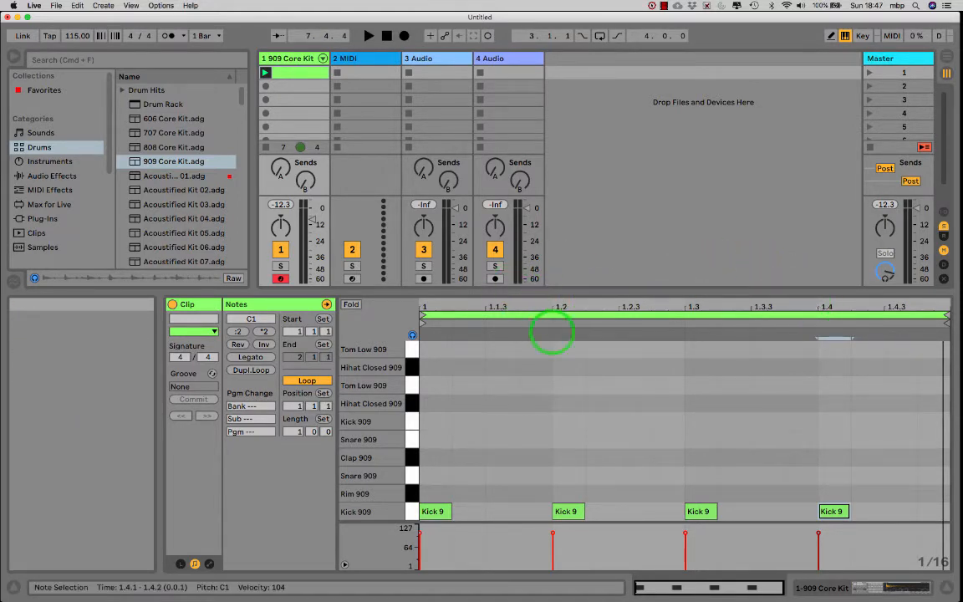
Add notes on the lower Snare 909 row (D1) at beats 1.2 and 1.4, and play the pattern
click(406, 469)
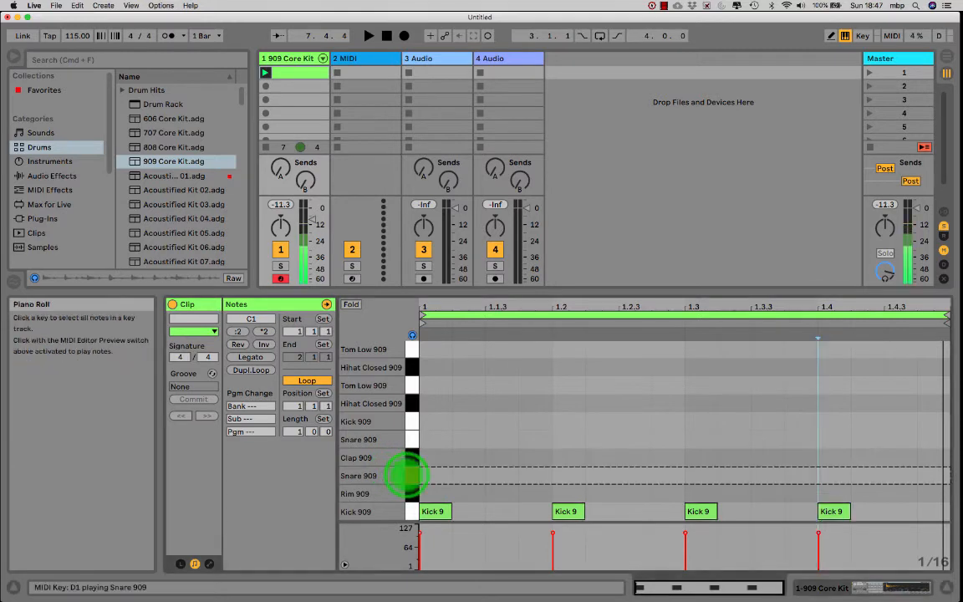
double_click(565, 476)
double_click(836, 476)
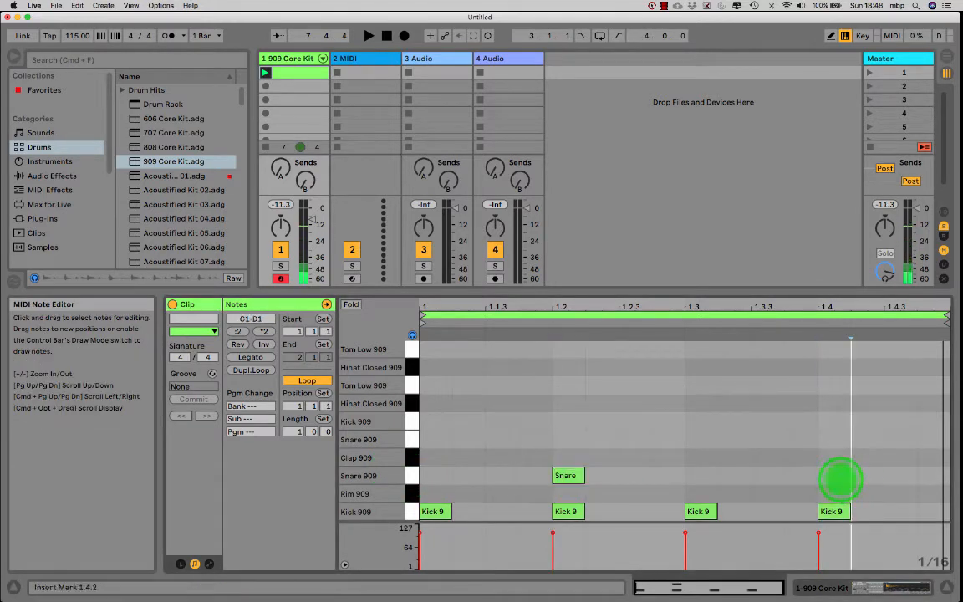
key(space)
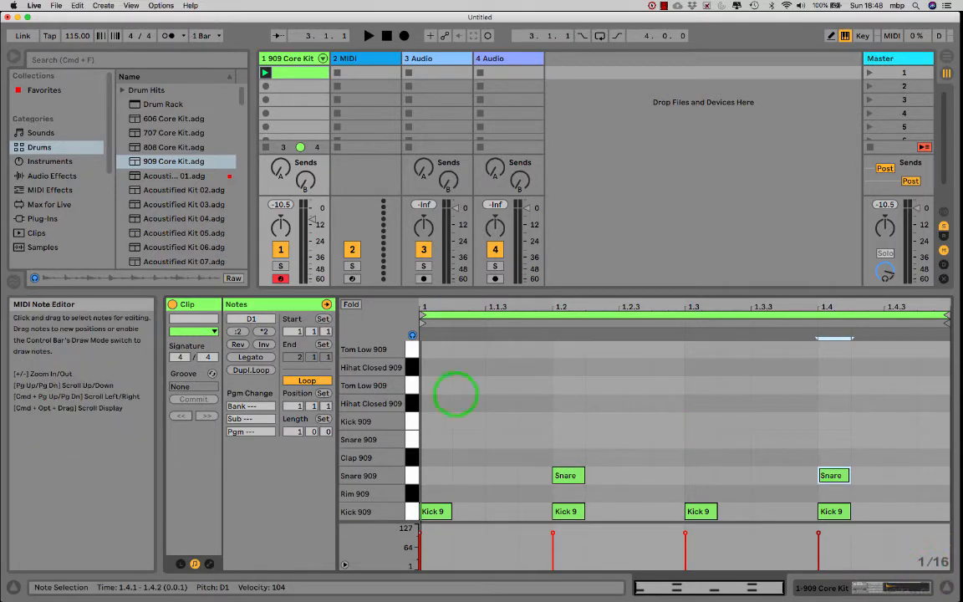
Set the fixed grid to 1/8, fill the lower Hihat Closed 909 row with eight consecutive eighth notes across the bar, and play the pattern
right_click(462, 388)
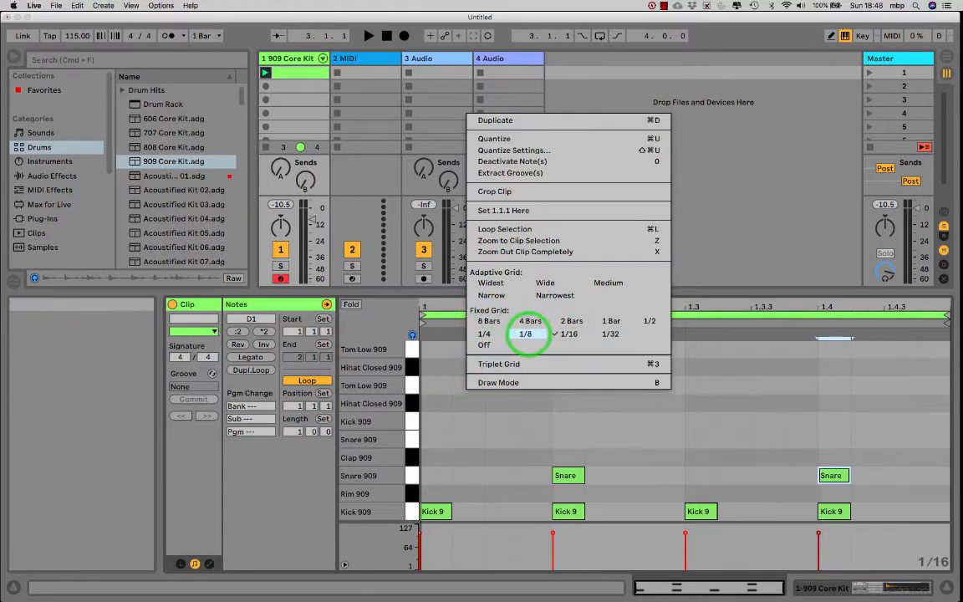
click(526, 333)
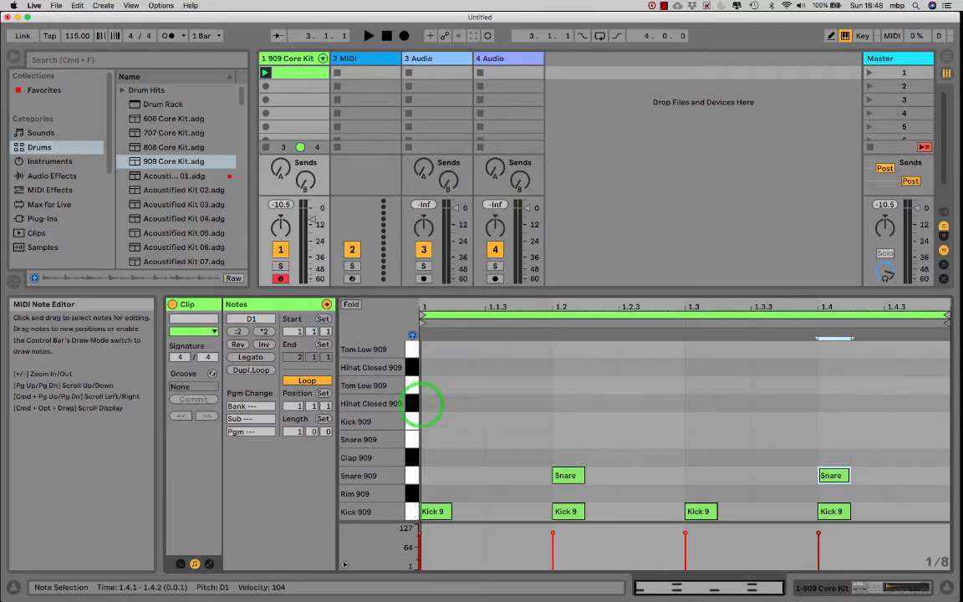
double_click(443, 403)
double_click(514, 403)
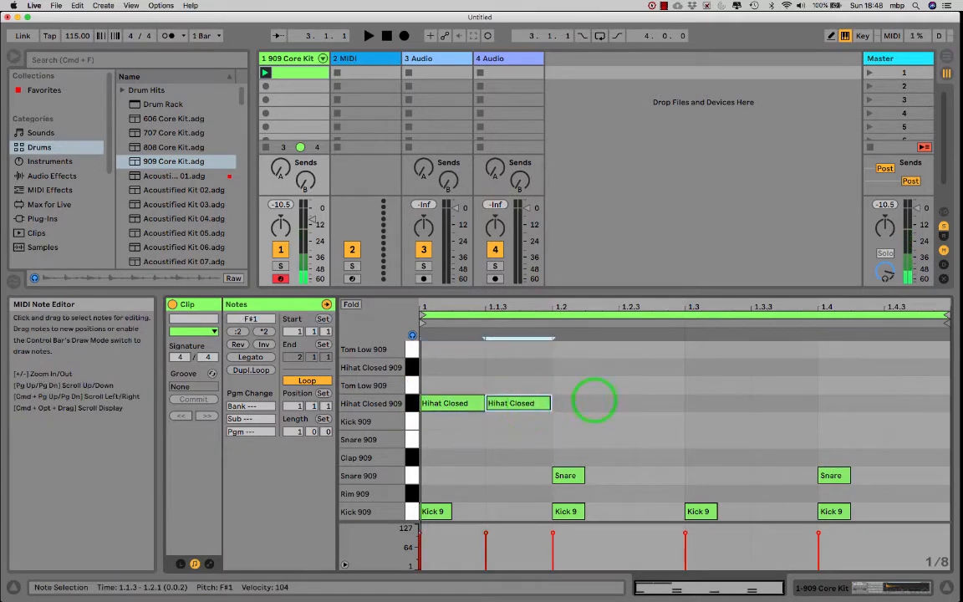
double_click(580, 404)
double_click(647, 403)
double_click(702, 403)
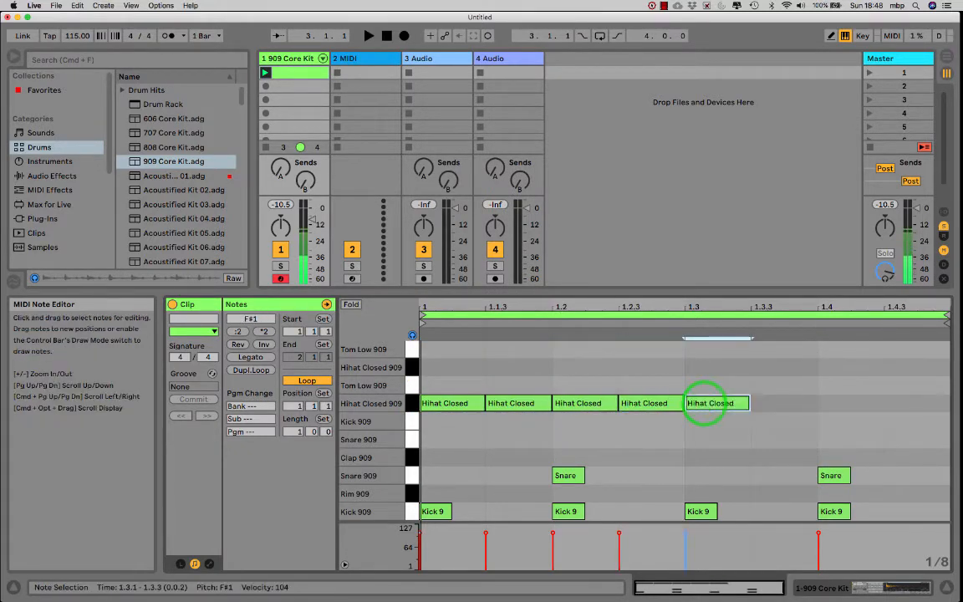
double_click(794, 403)
double_click(852, 404)
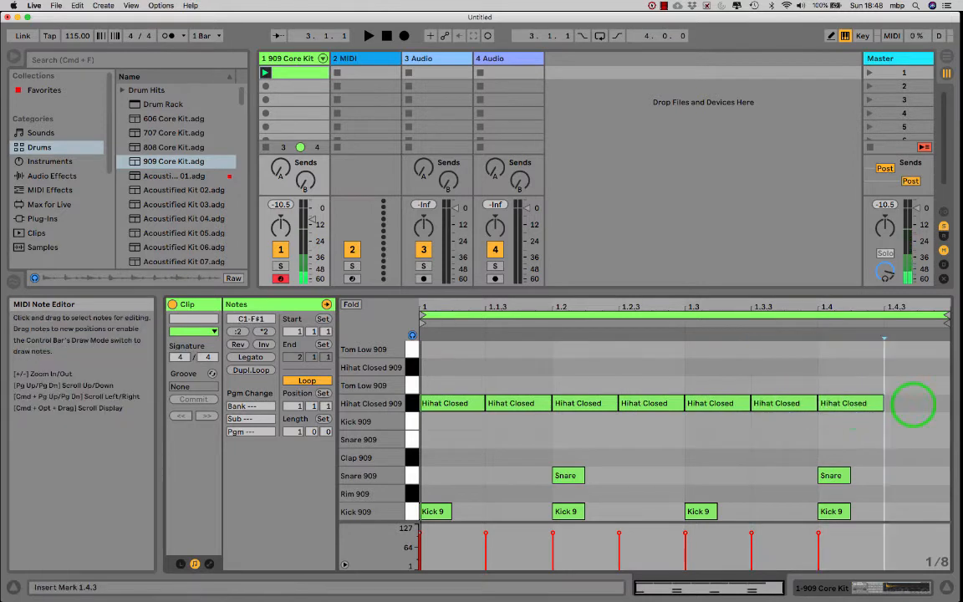
double_click(913, 404)
key(space)
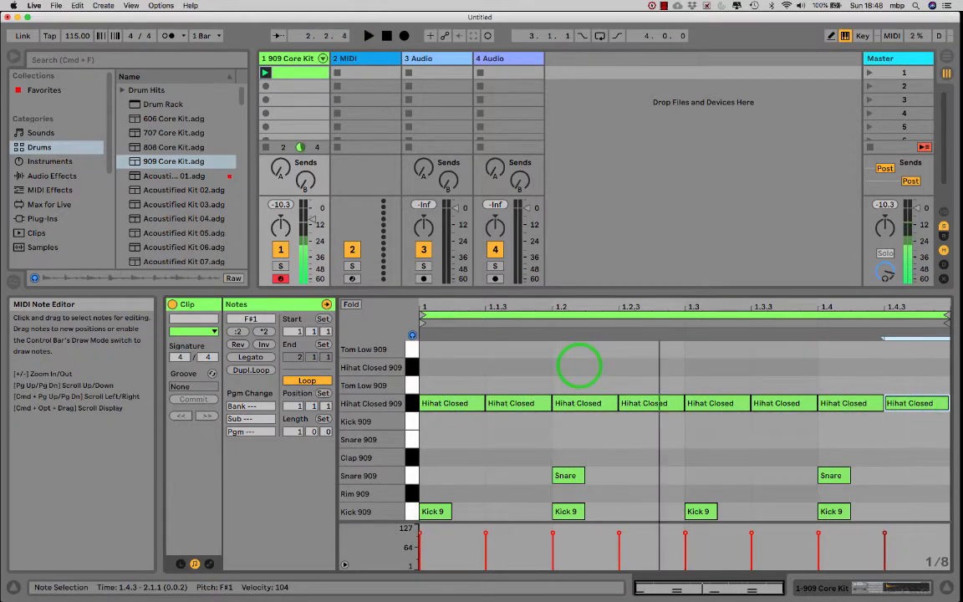
Delete all the closed hi-hat notes together and undo the deletion
click(447, 366)
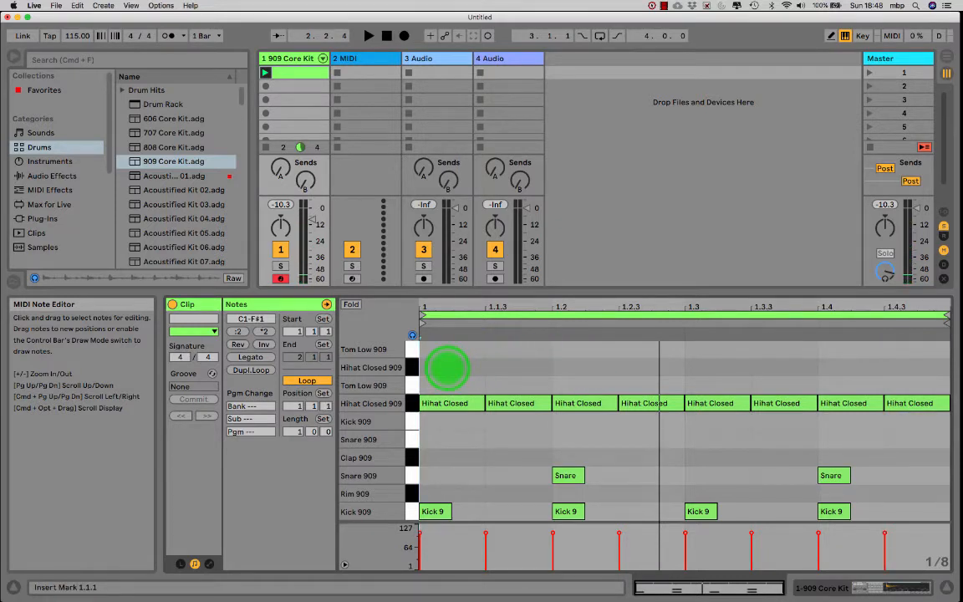
drag(447, 366, 914, 428)
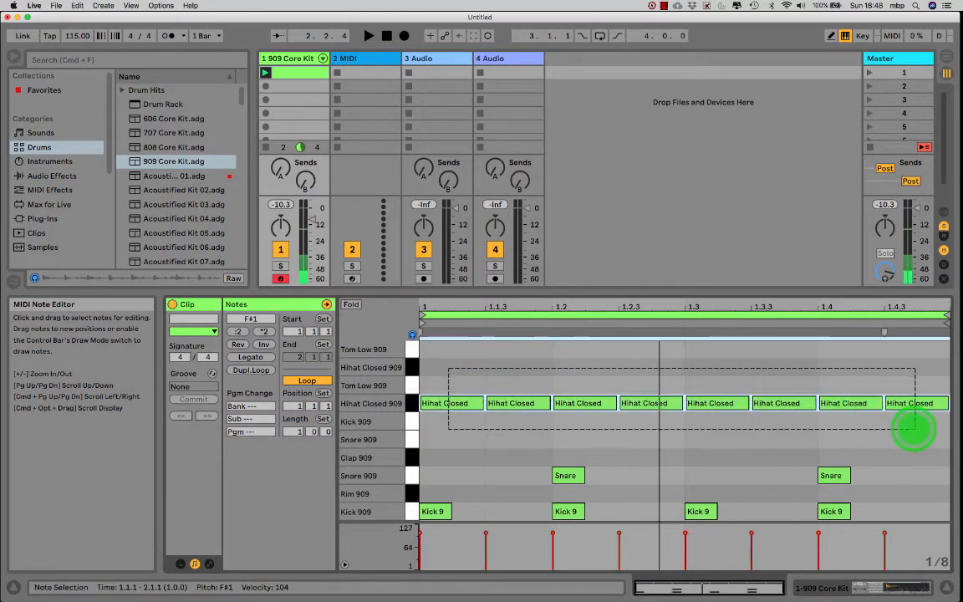
drag(914, 430, 914, 429)
key(Delete)
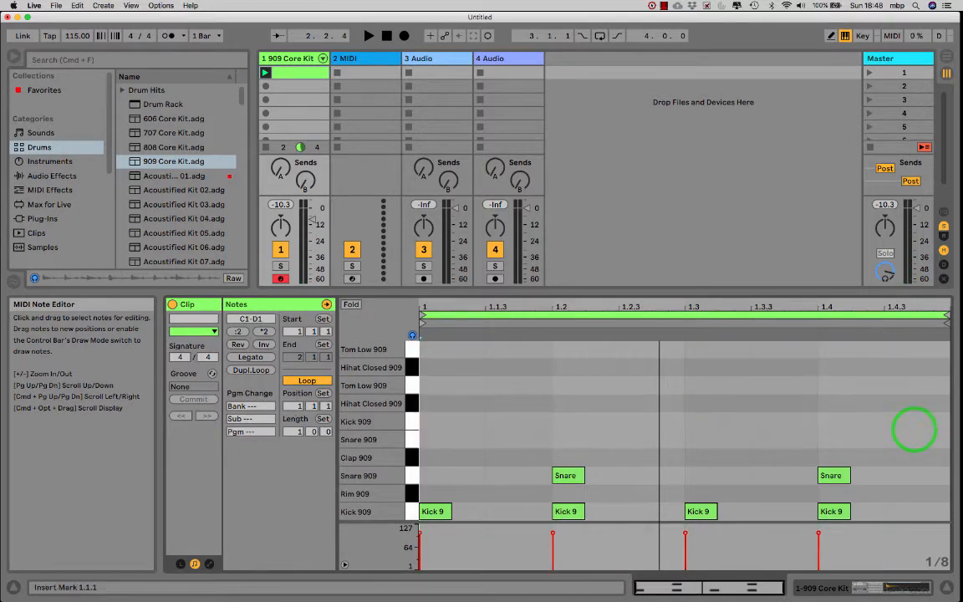
key(super+z)
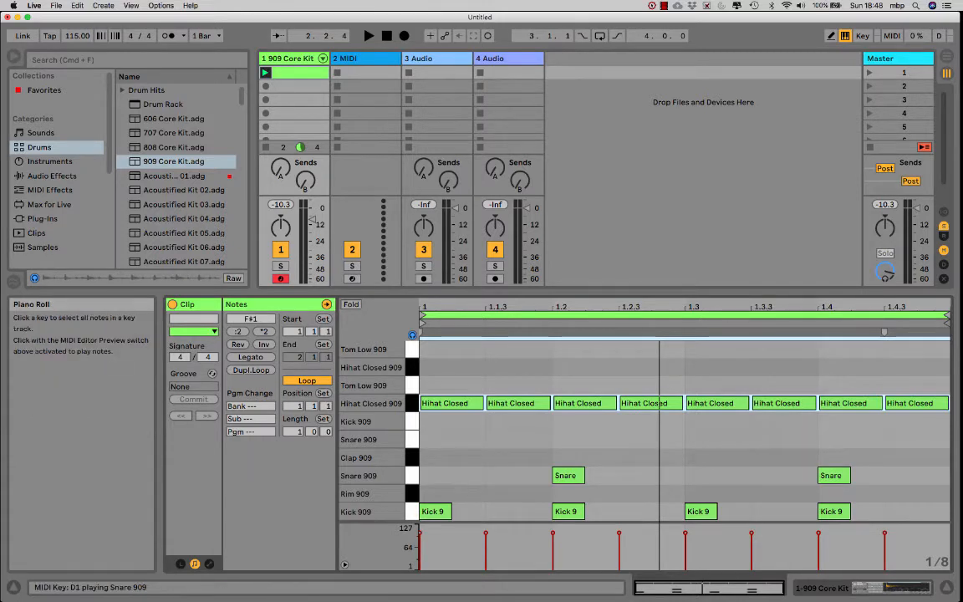
Transpose both snare notes up one semitone to the Clap 909 row and play the pattern
click(411, 476)
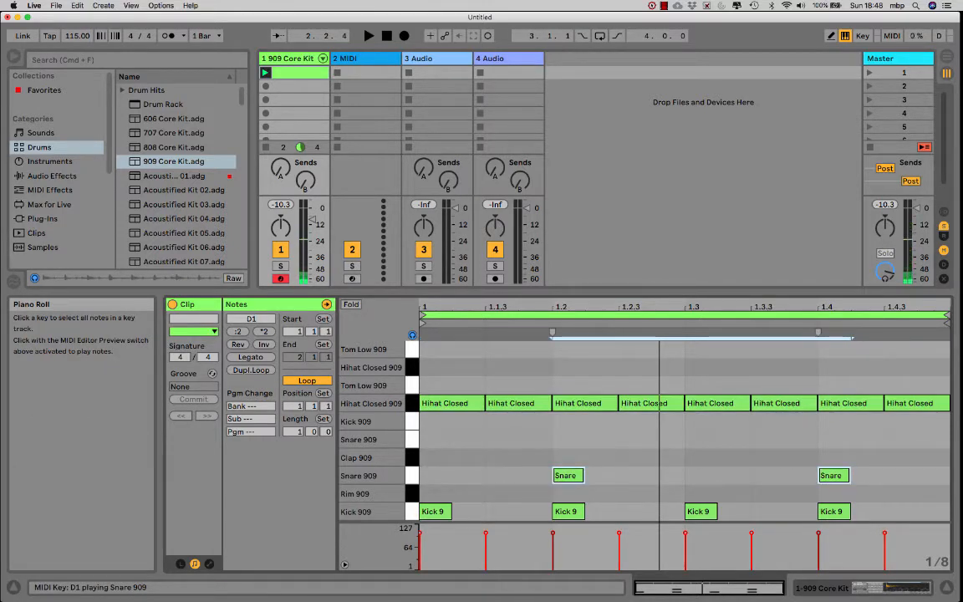
key(Up)
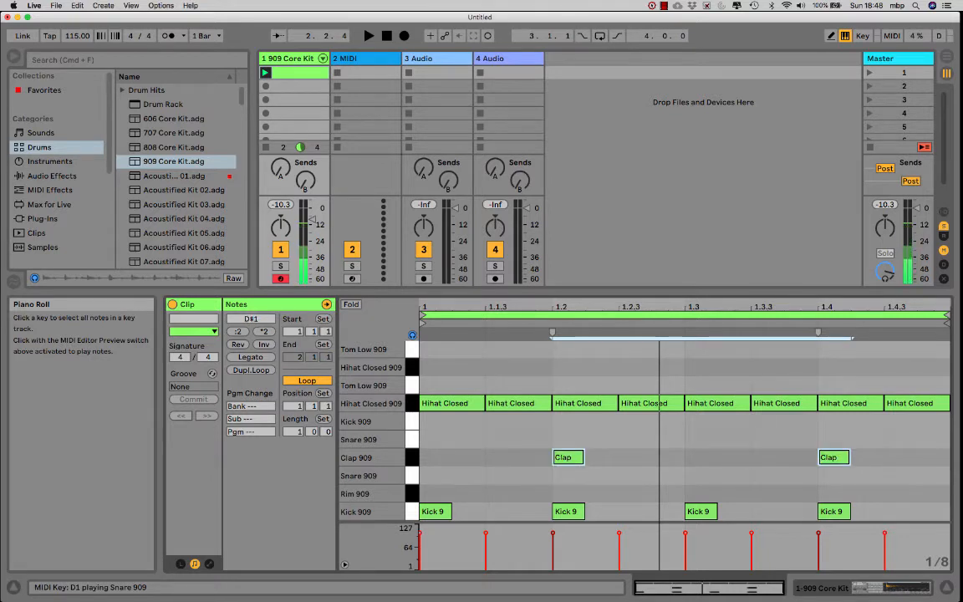
key(space)
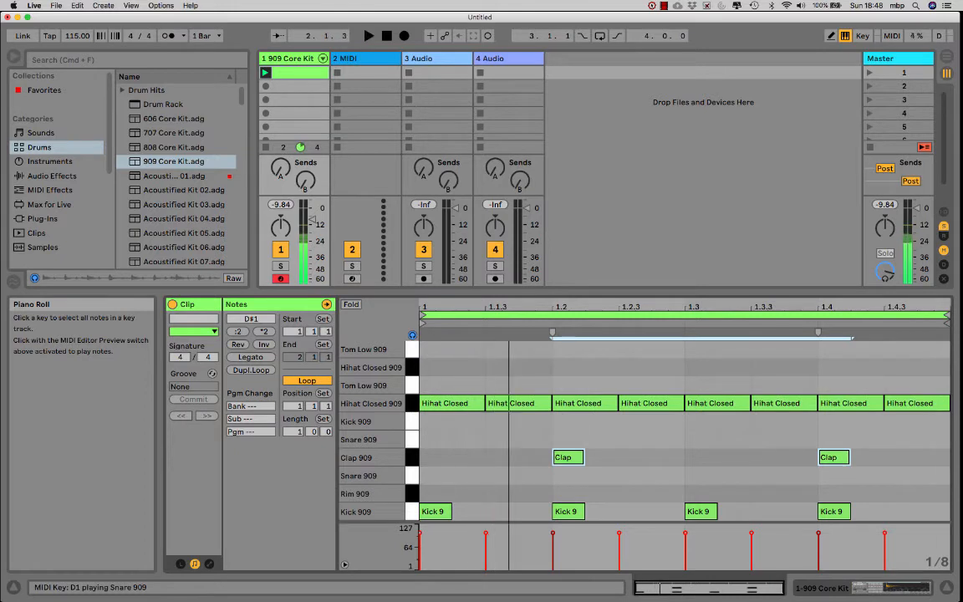
Transpose the two clap notes down one semitone to the Snare 909 row and delete all the closed hi-hat notes
key(space)
key(Down)
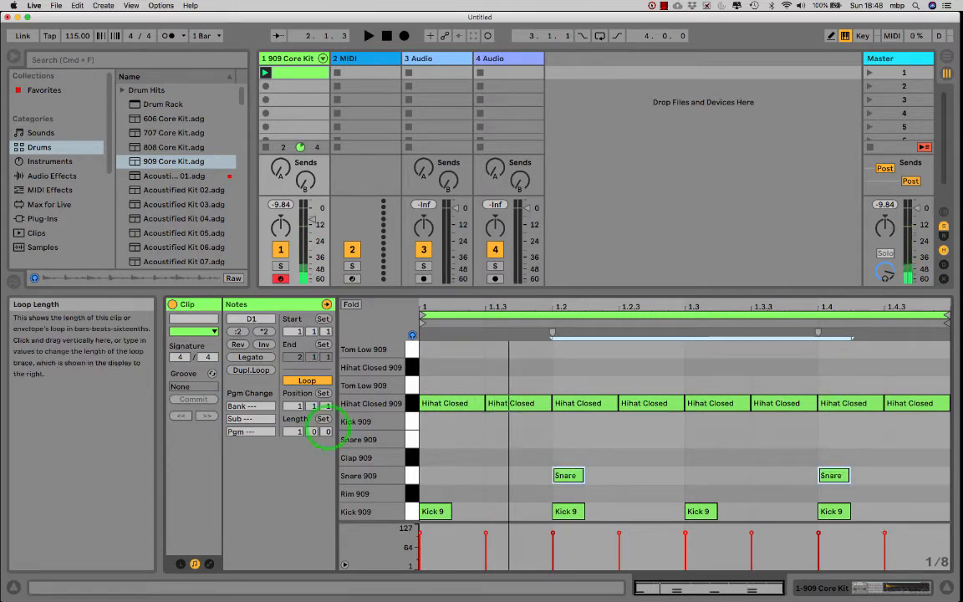
click(411, 404)
key(Delete)
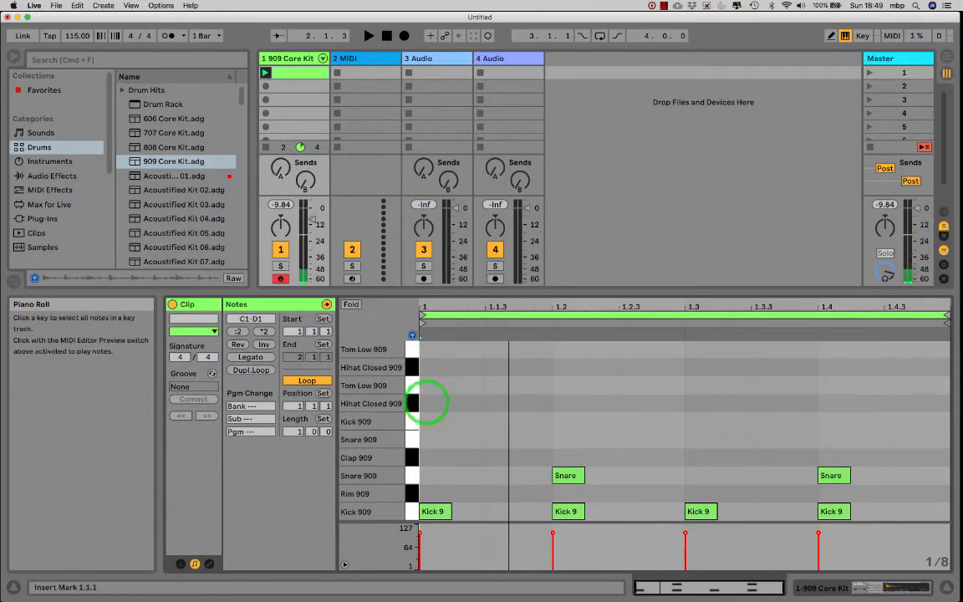
Set the note editor's fixed grid to 1/16
right_click(466, 402)
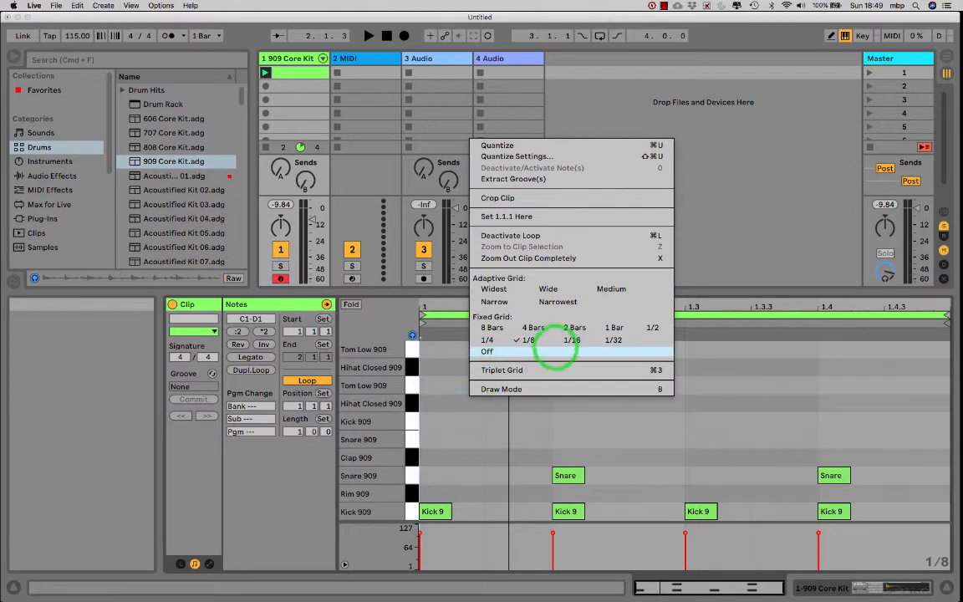
click(569, 341)
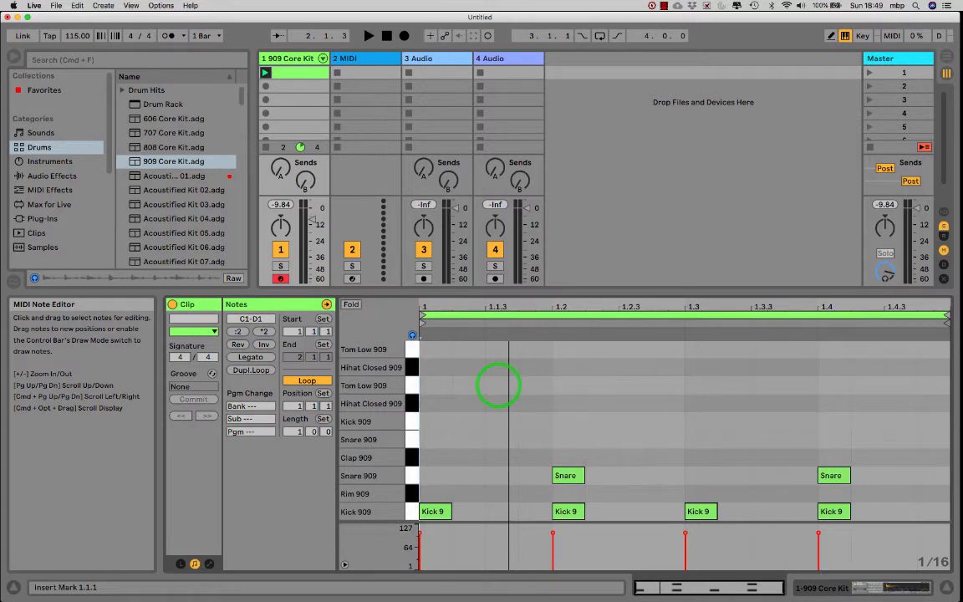
click(498, 384)
Switch the note editor to the Medium adaptive grid and compare its spacing at close and full-bar magnification
right_click(500, 359)
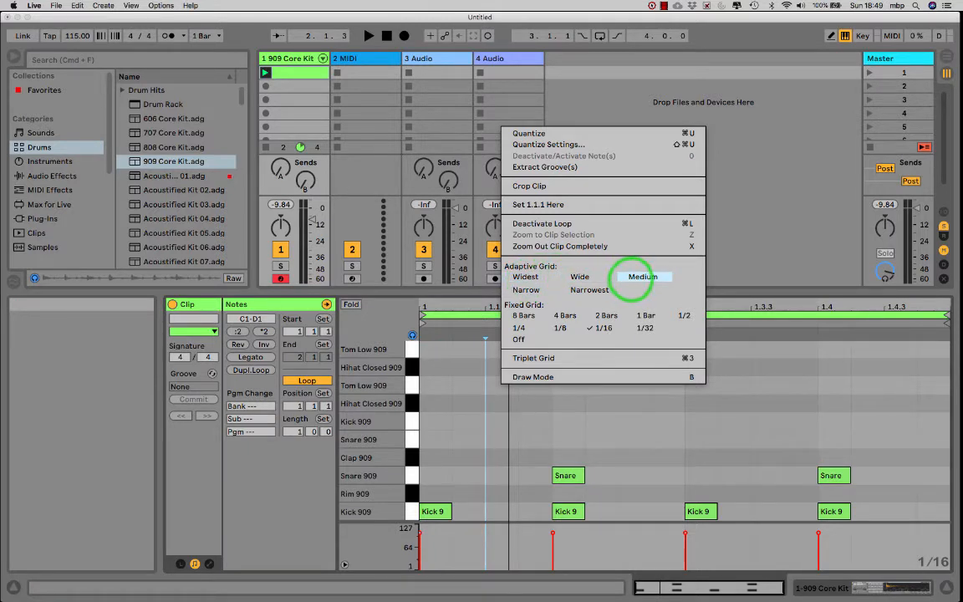
click(634, 277)
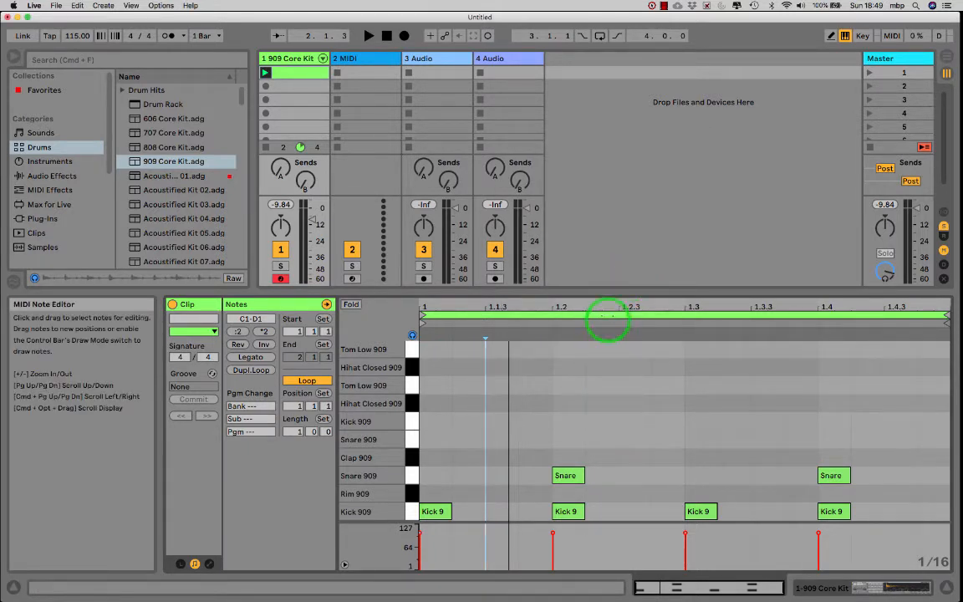
drag(608, 308, 603, 311)
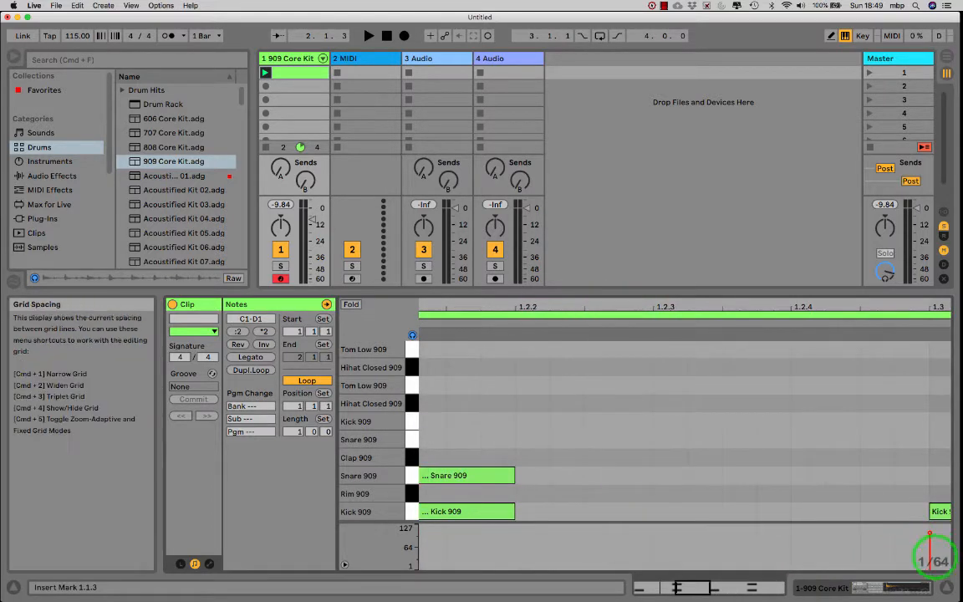
drag(684, 307, 683, 304)
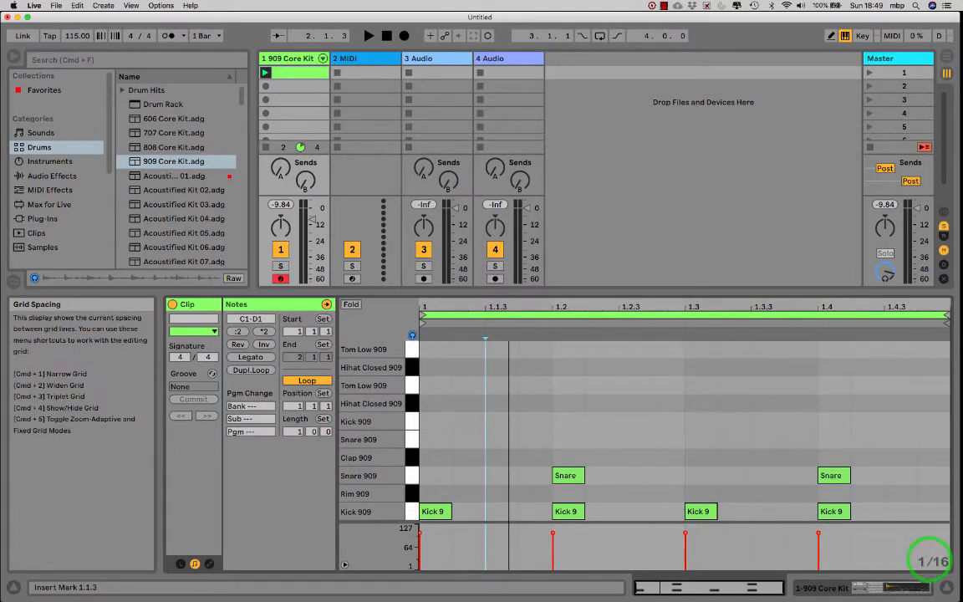
Set the insert marker at beat 1.2, narrow the grid to 1/64 and widen it back to 1/16
click(564, 380)
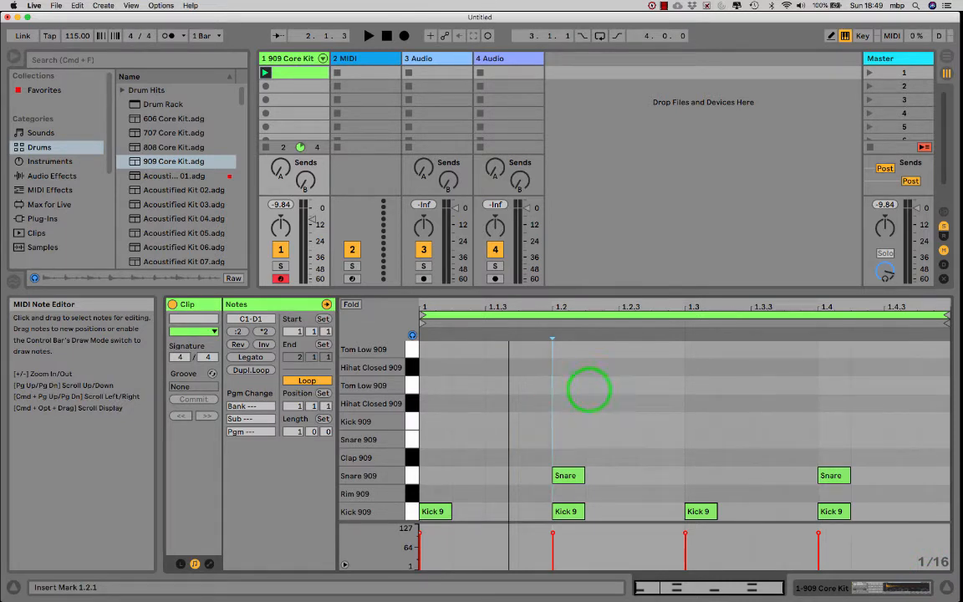
key(super+1)
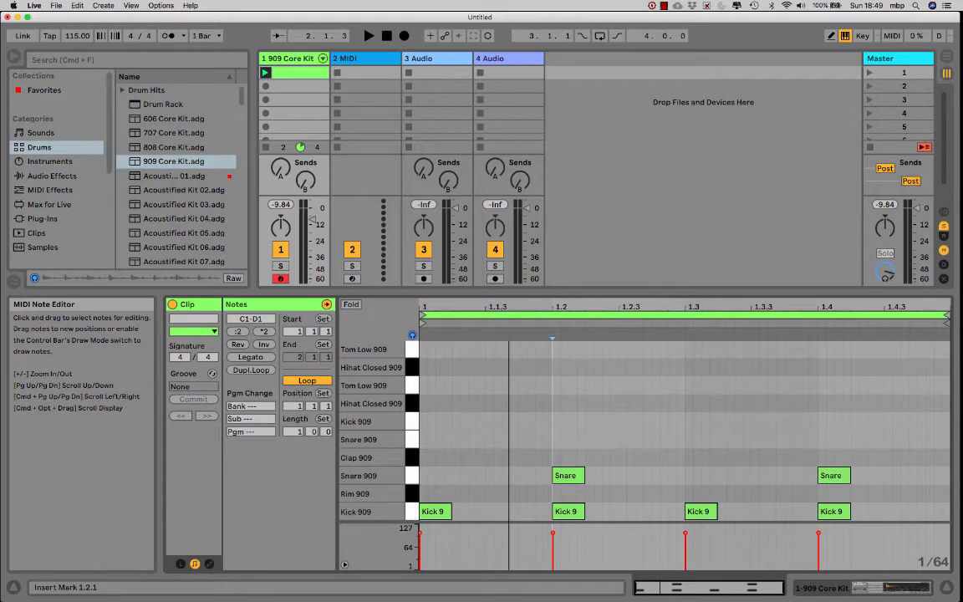
key(super+2)
key(super+1)
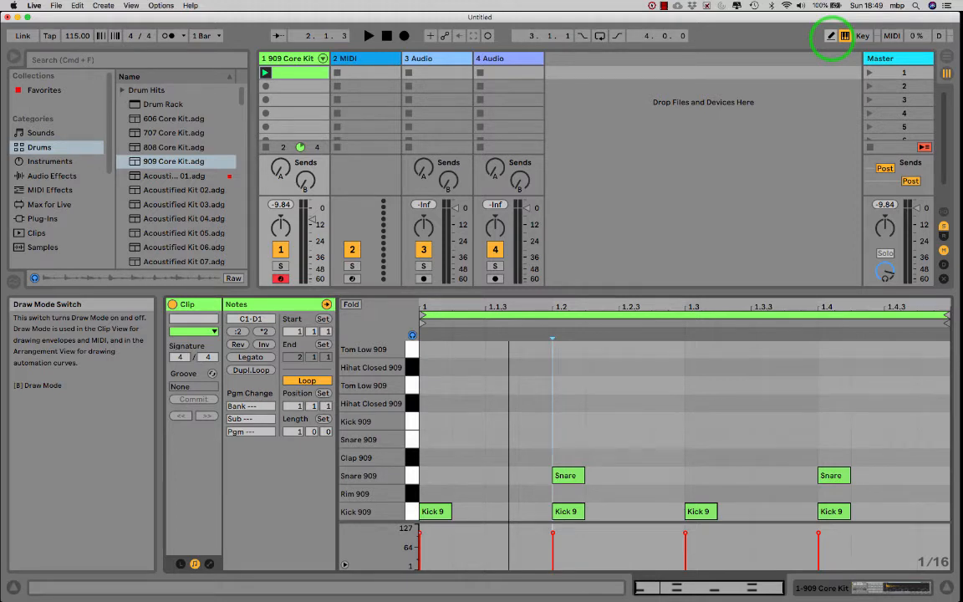
Turn on Draw Mode, paint sixteen 1/16 notes across the lower Hihat Closed 909 row, and play the pattern
click(829, 35)
drag(432, 403, 926, 402)
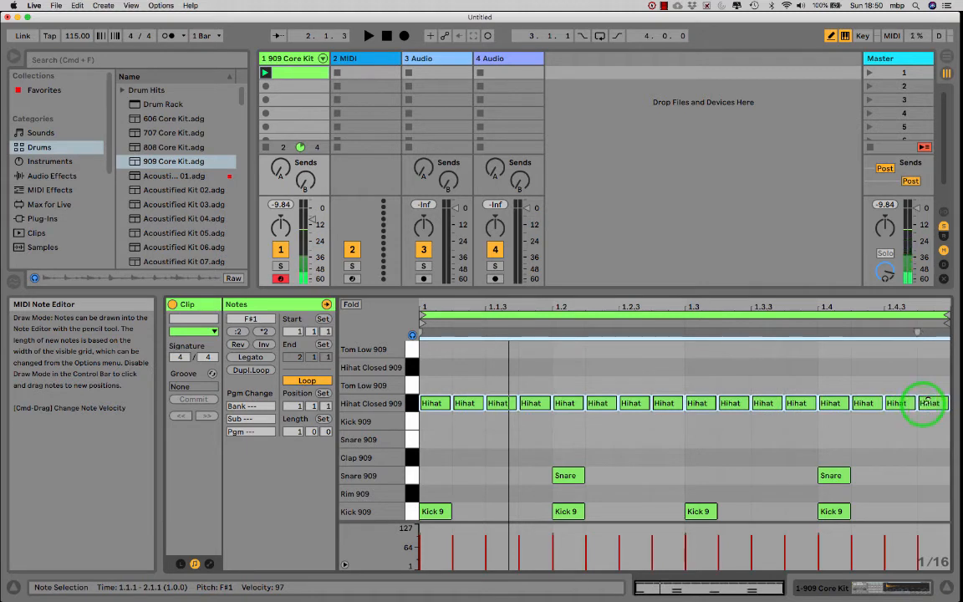
key(space)
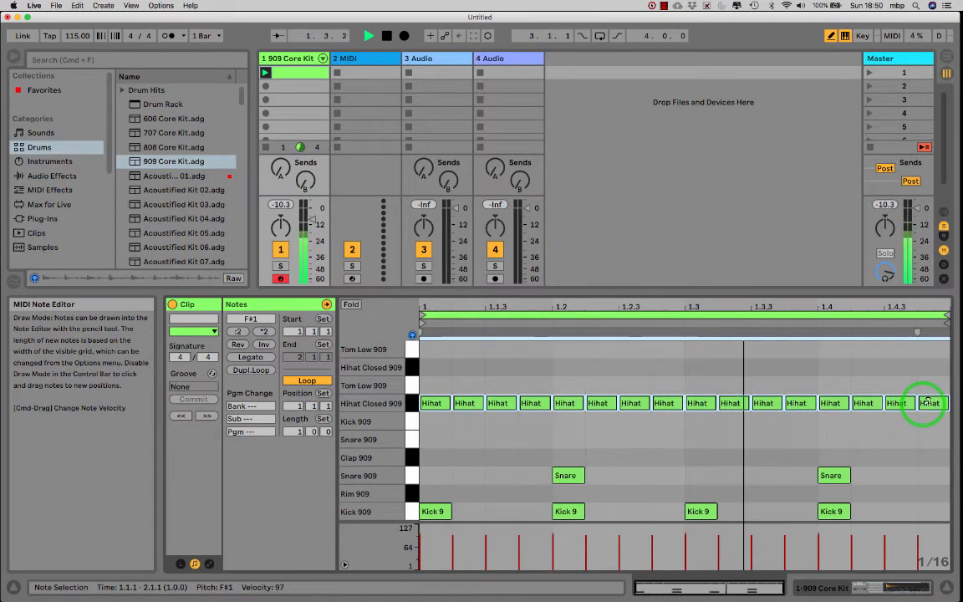
key(space)
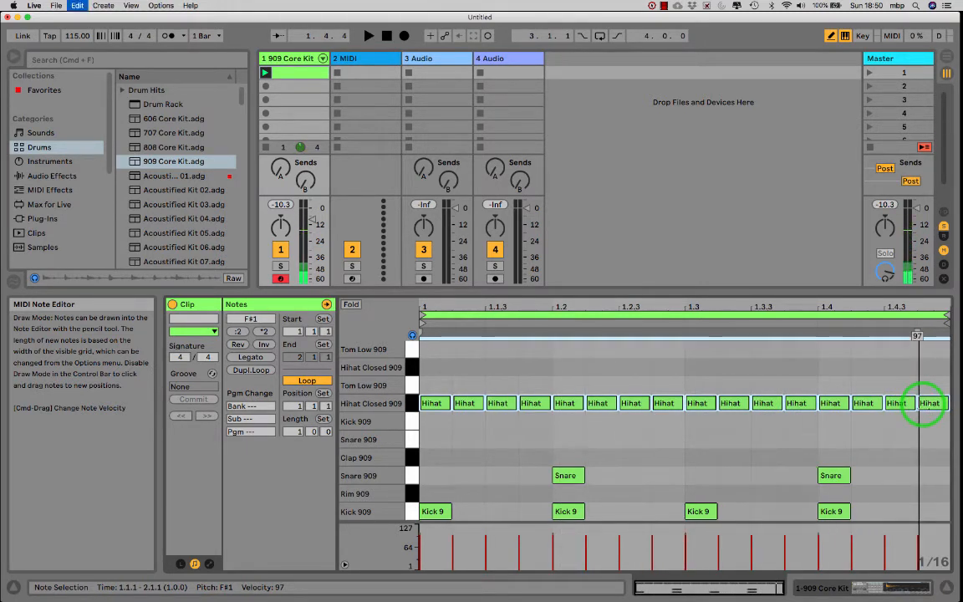
Undo the painted sixteenth-note hi-hats and delete the eighth-note closed hi-hats
key(super+z)
key(super+z)
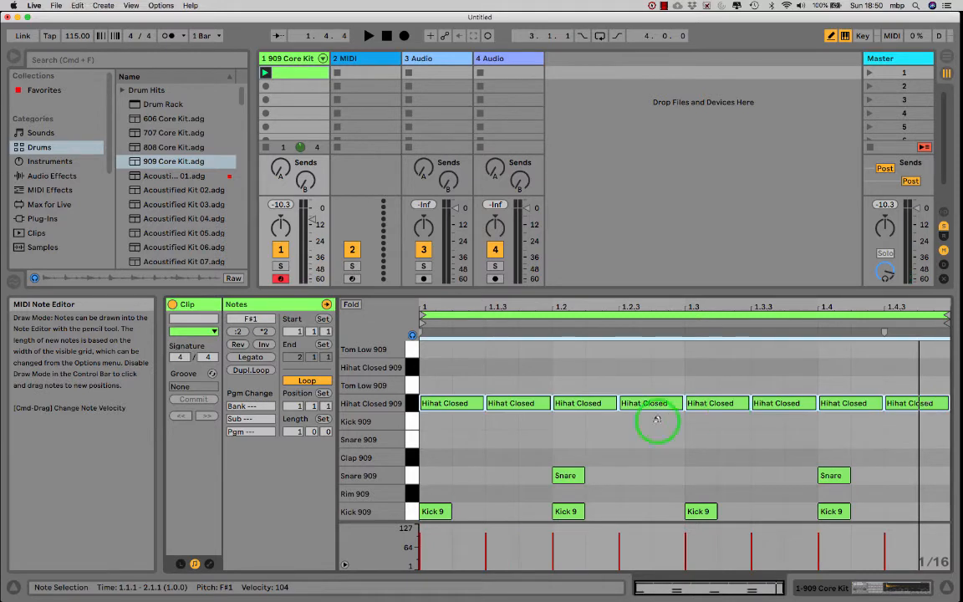
key(Delete)
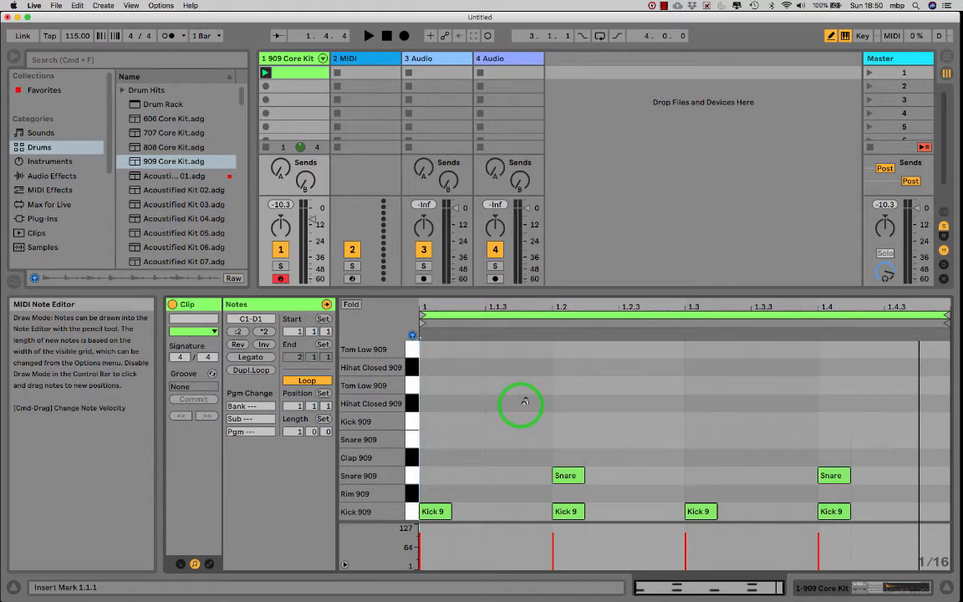
Toggle Draw Mode off and on, and paint sixteen 1/16 notes across the lower Hihat Closed 909 row
key(b)
key(b)
key(b)
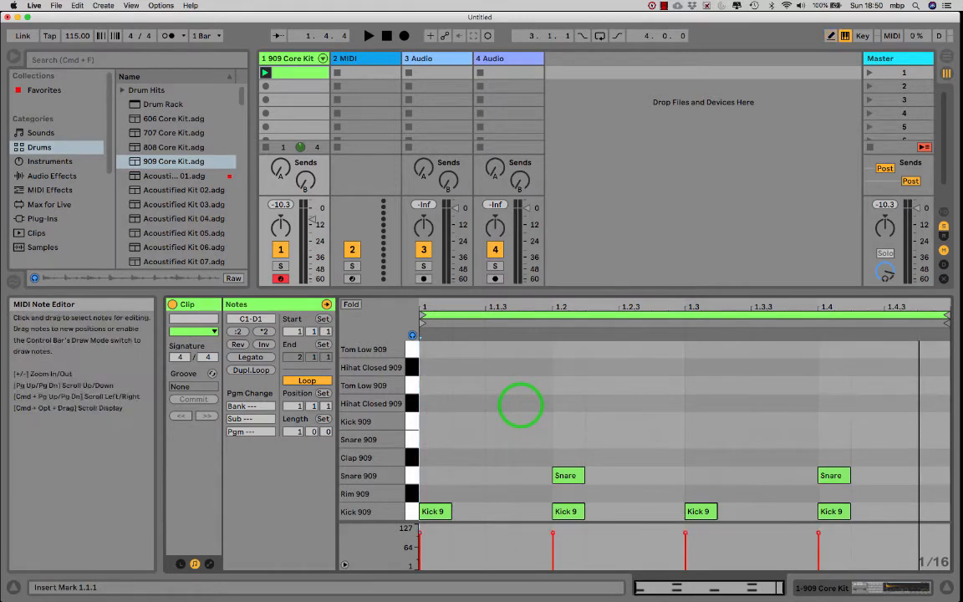
key(b)
drag(441, 403, 926, 403)
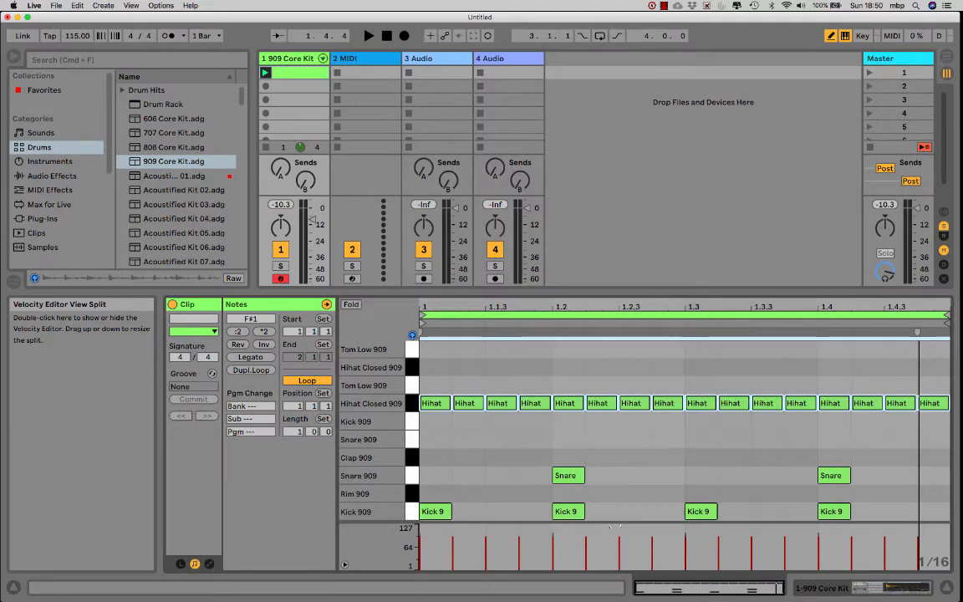
Turn off Draw Mode, enlarge the velocity lane and identify the velocity markers of individual closed hi-hat notes
drag(611, 527, 608, 455)
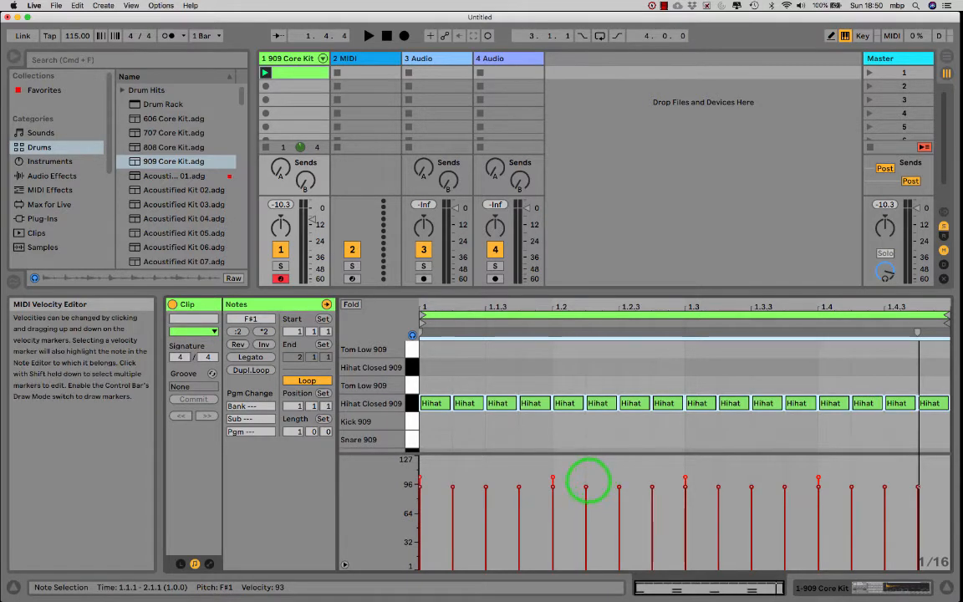
click(586, 487)
click(452, 487)
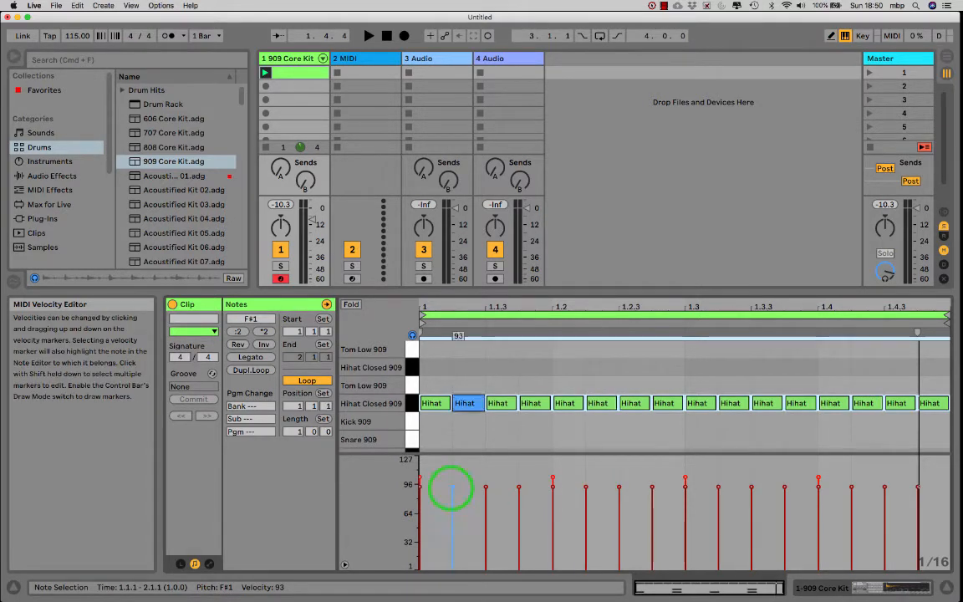
click(486, 488)
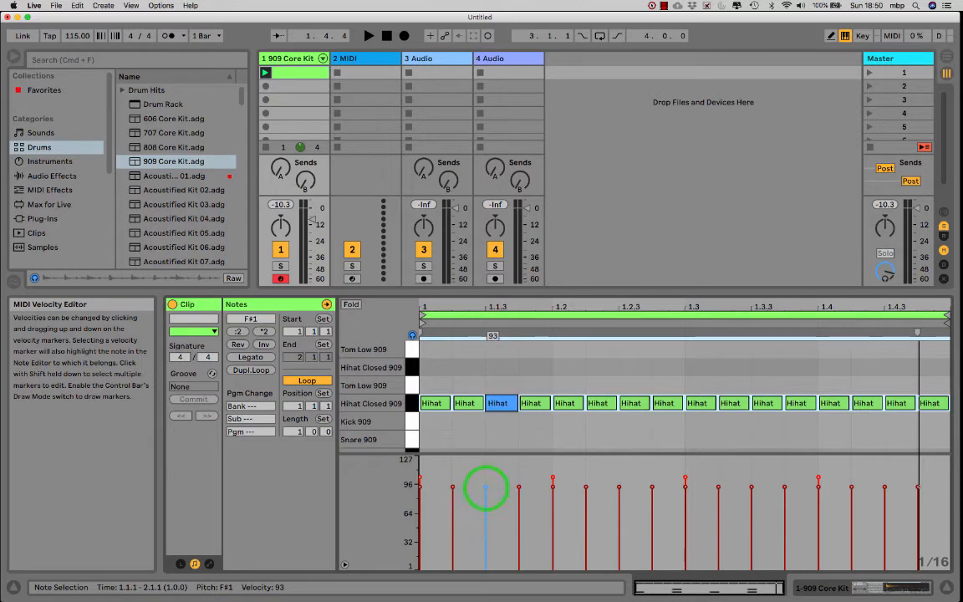
click(507, 451)
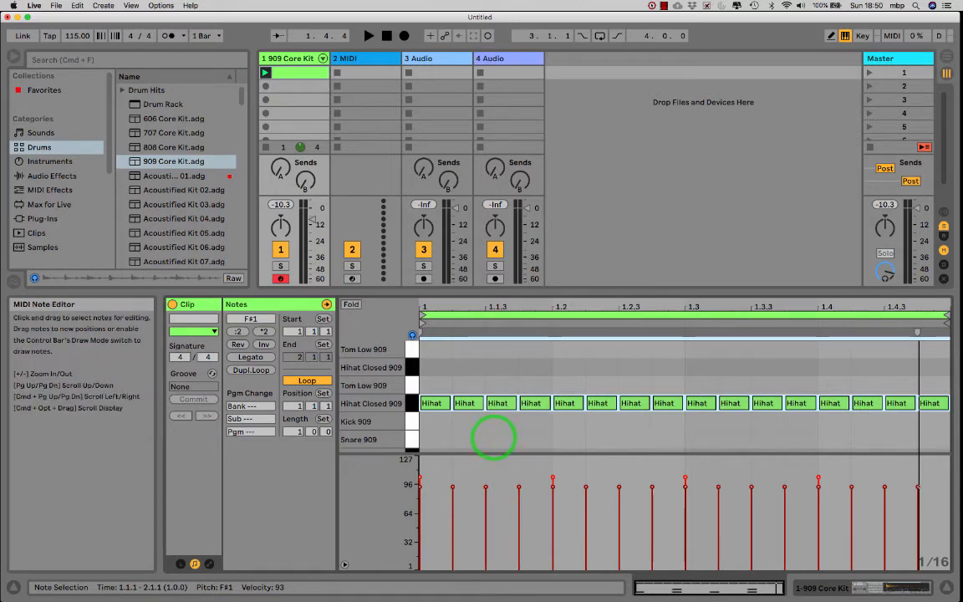
Lower the velocity of the closed hi-hat at 1.1.2 to 44, play the pattern, and undo the velocity change
click(466, 405)
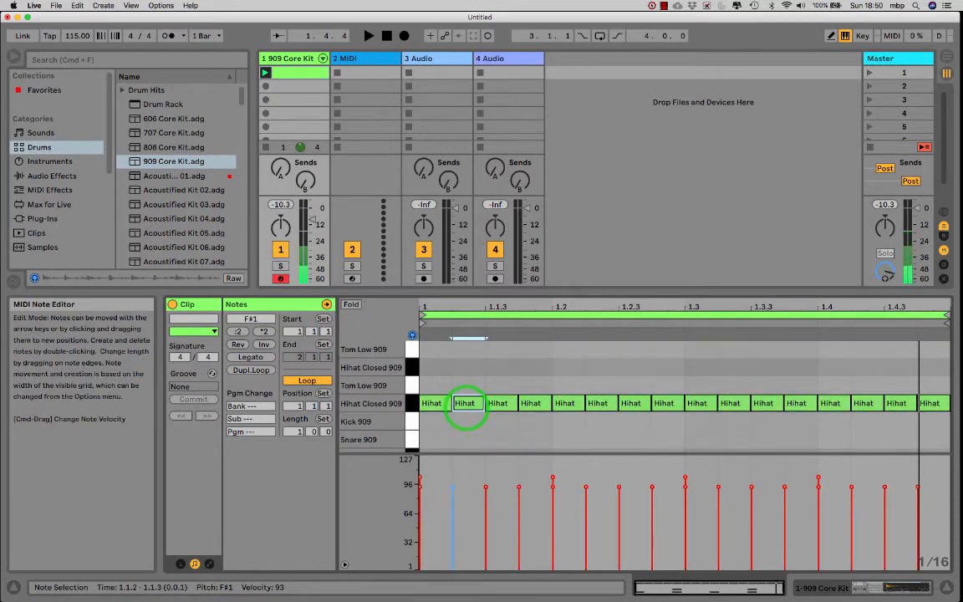
drag(451, 488, 451, 530)
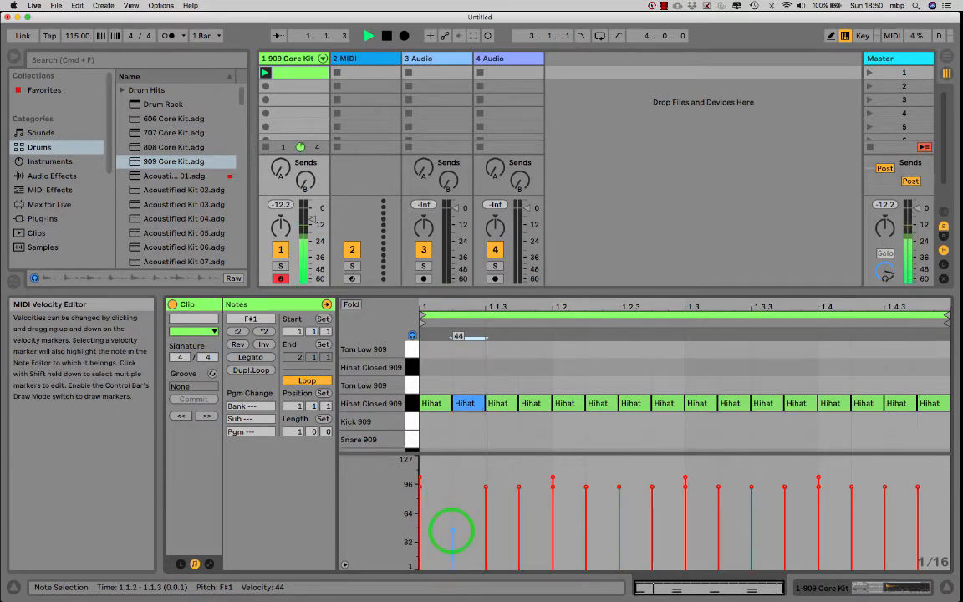
click(468, 384)
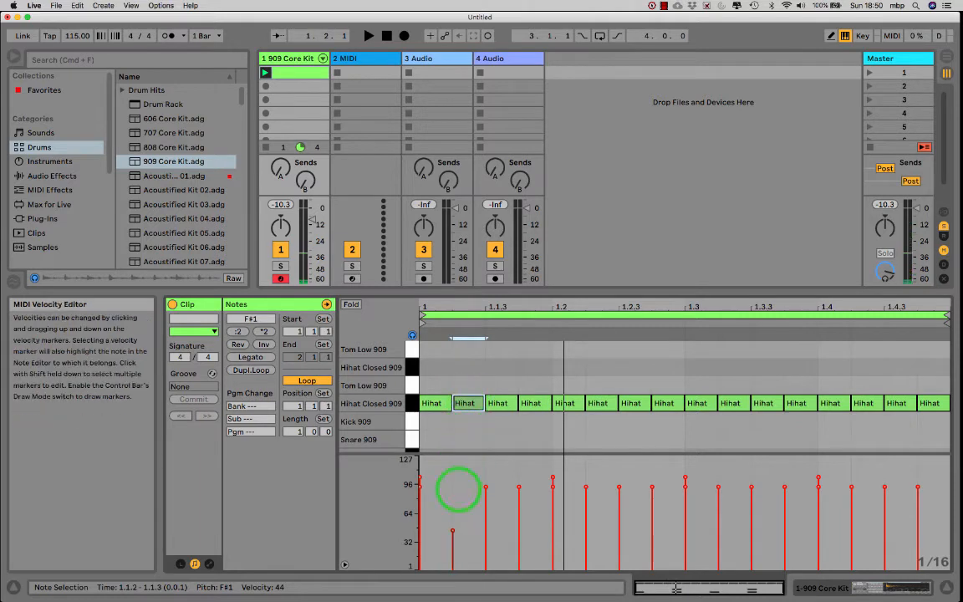
key(super+z)
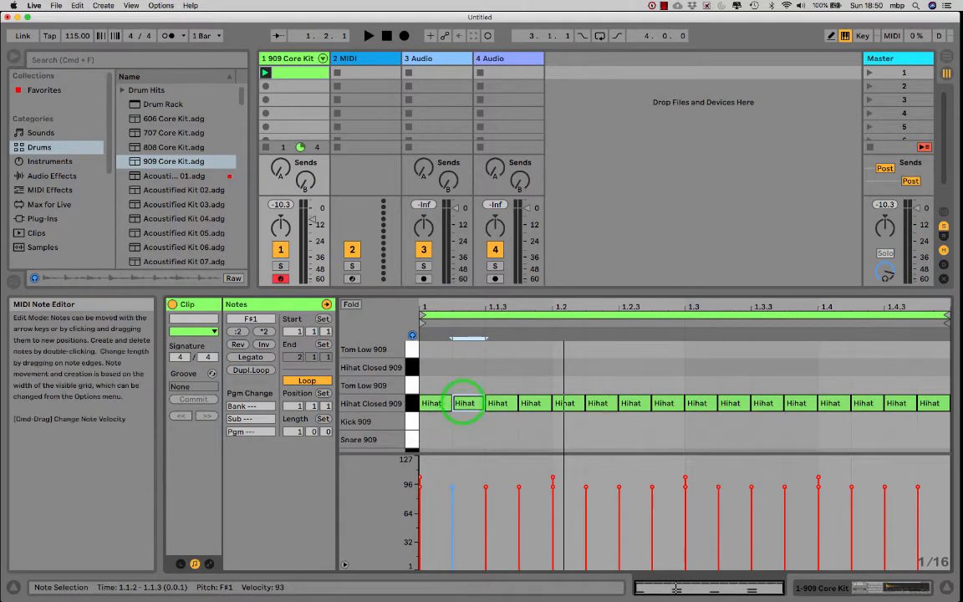
Select the three closed hi-hats from 1.1.2 to 1.1.4 and lower their velocities together to about 40
drag(457, 386, 539, 426)
drag(451, 482, 451, 487)
click(451, 533)
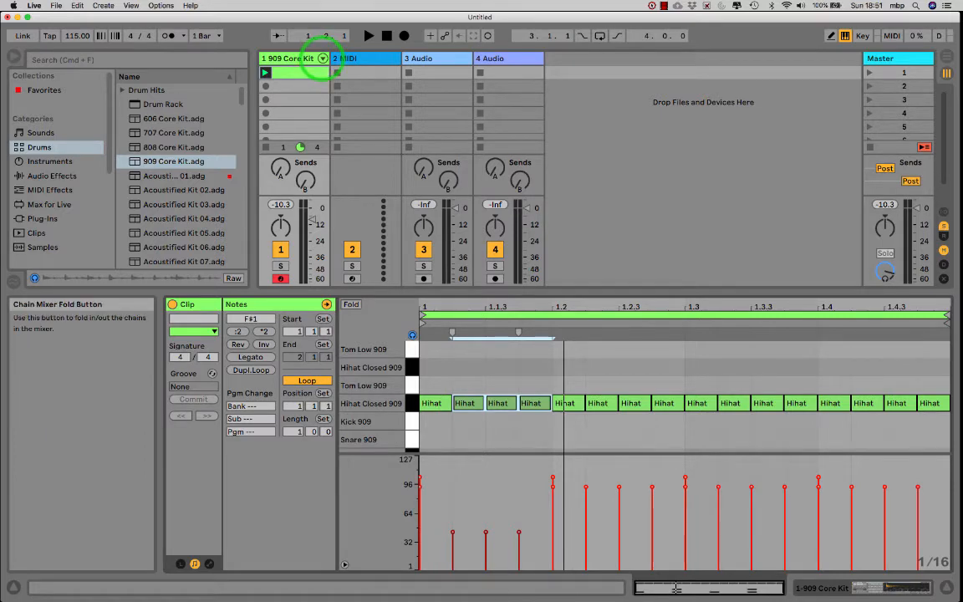
Show the devices of the 909 Core Kit track and select the Kick 909 pad in its drum rack
double_click(294, 62)
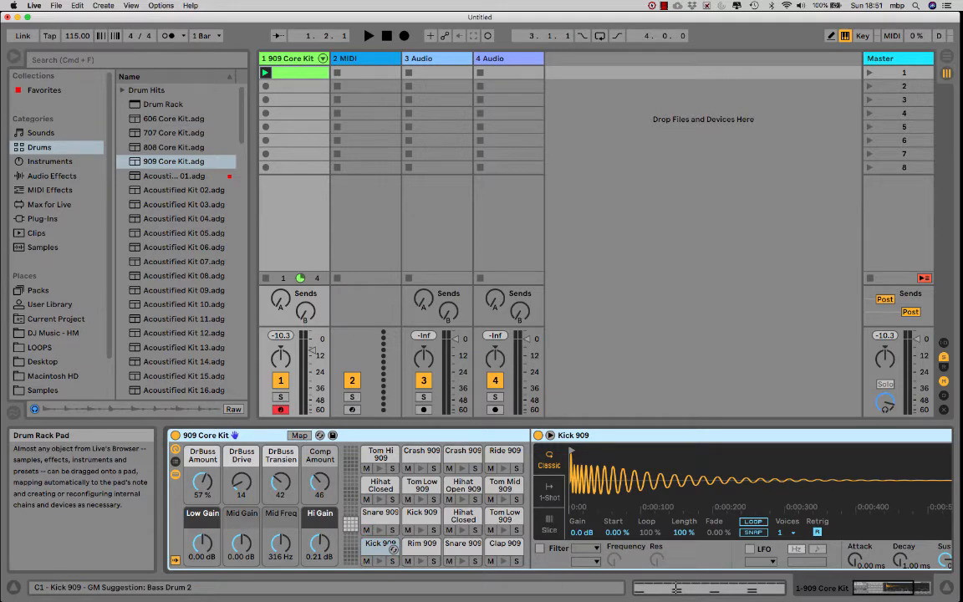
click(380, 544)
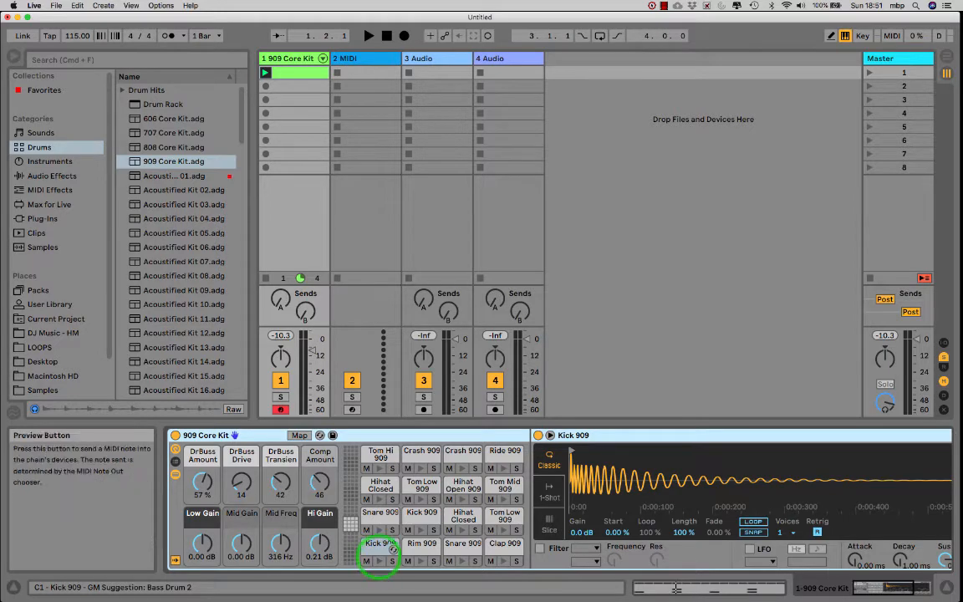
click(294, 70)
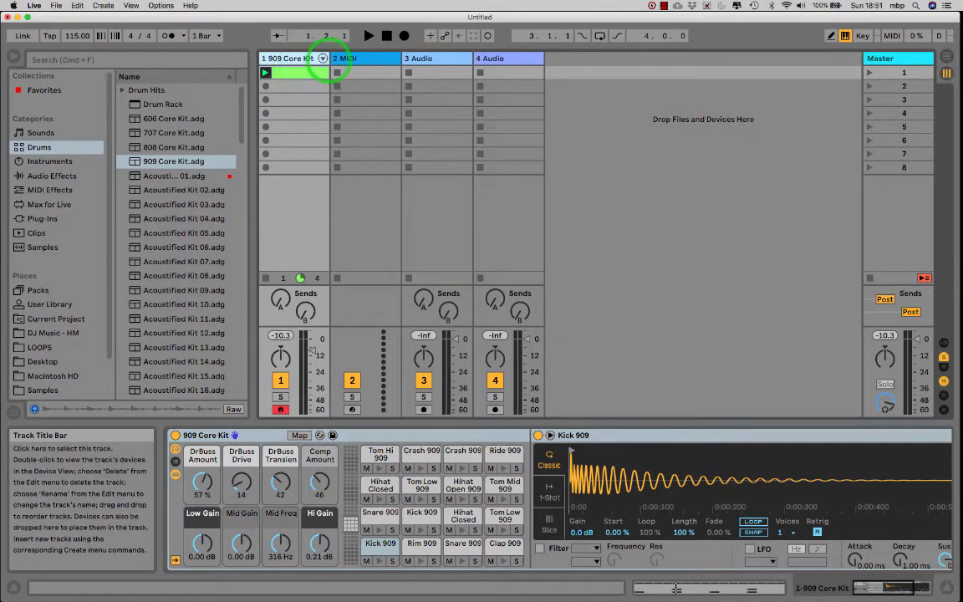
Unfold the 909 Core Kit's chains in the mixer, play the pattern and solo the Hihat Closed 909 chain in use
click(321, 58)
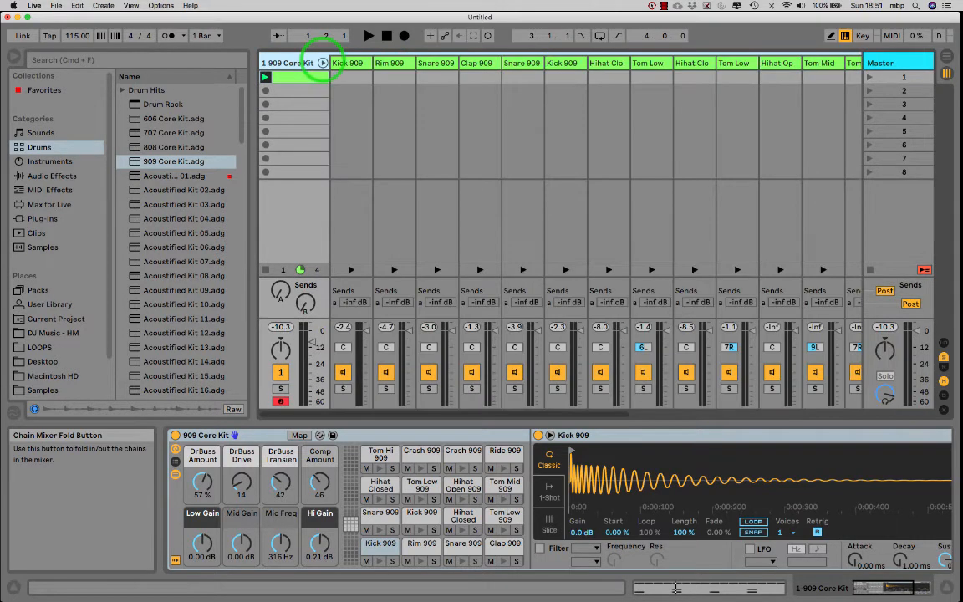
key(space)
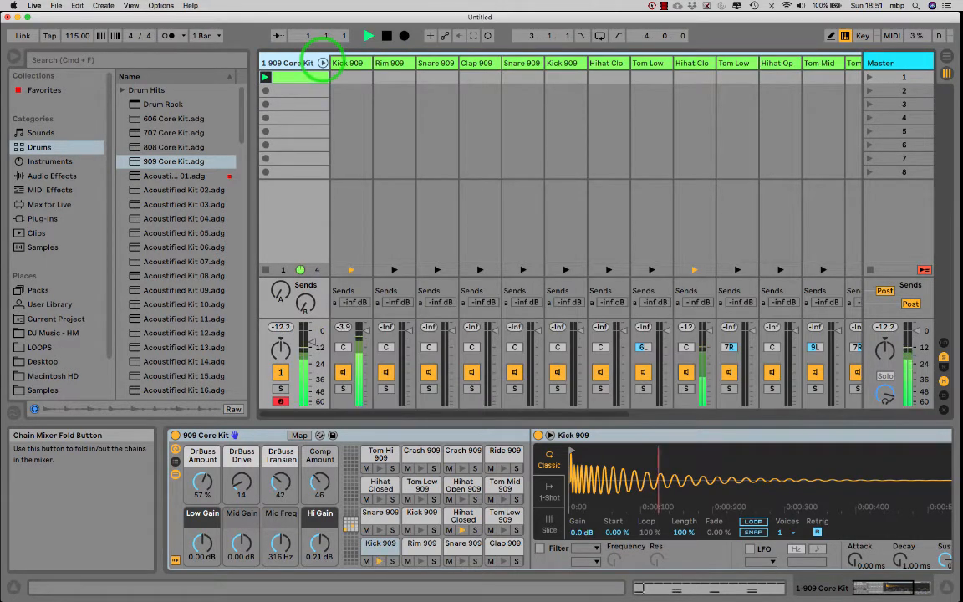
key(space)
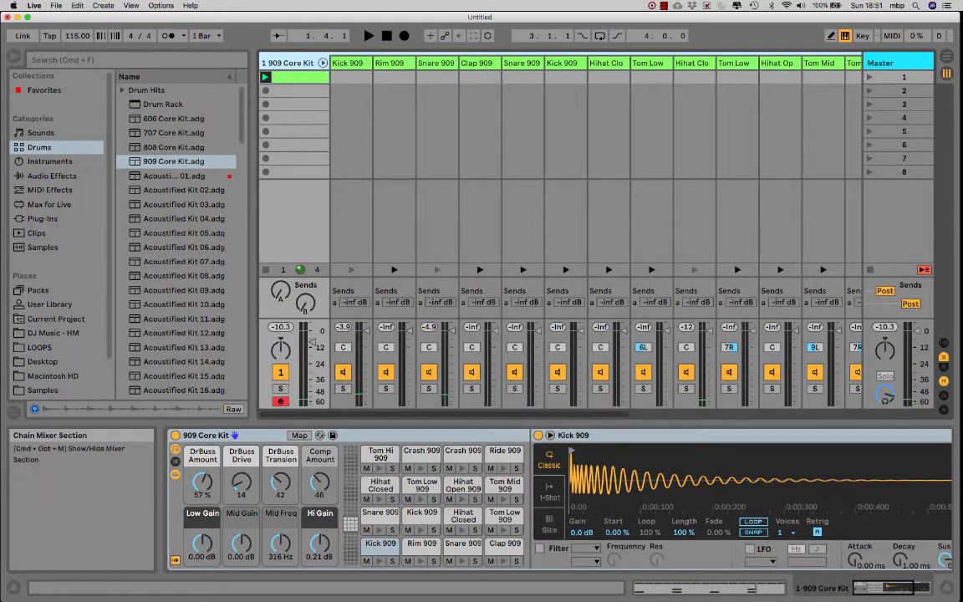
key(space)
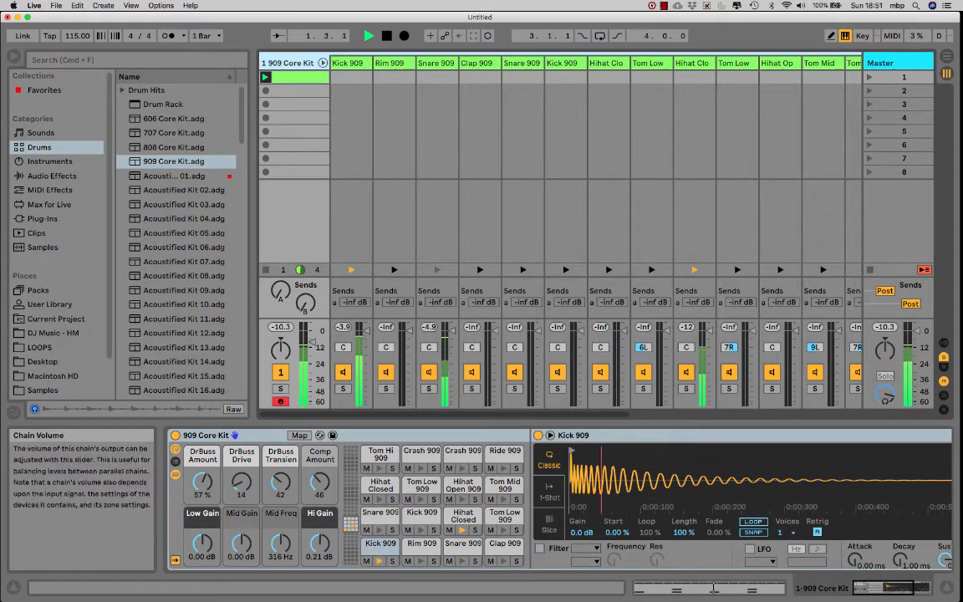
click(686, 388)
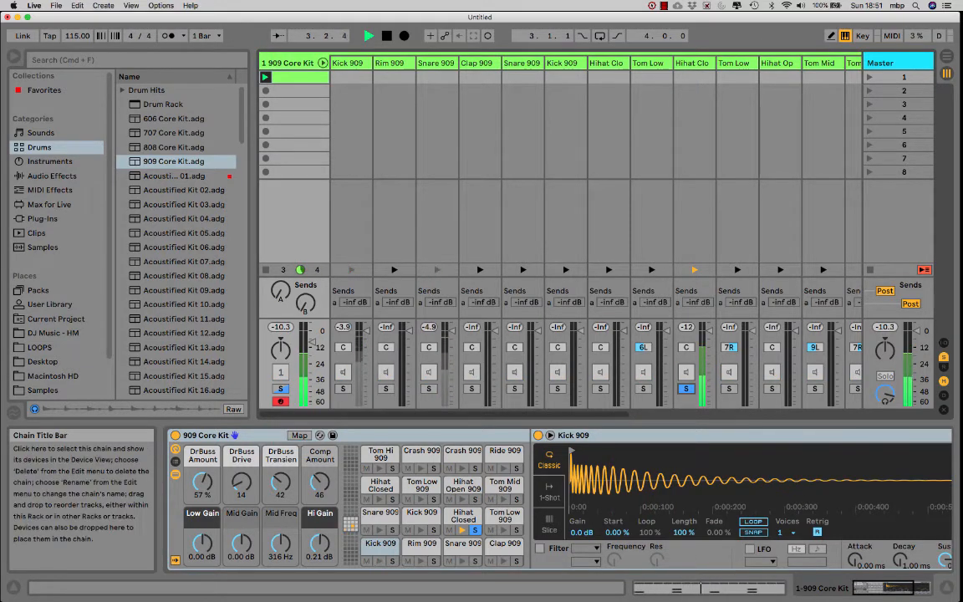
Fold the 909 Core Kit's chains in the mixer and open the track's MIDI clip for note editing
click(322, 62)
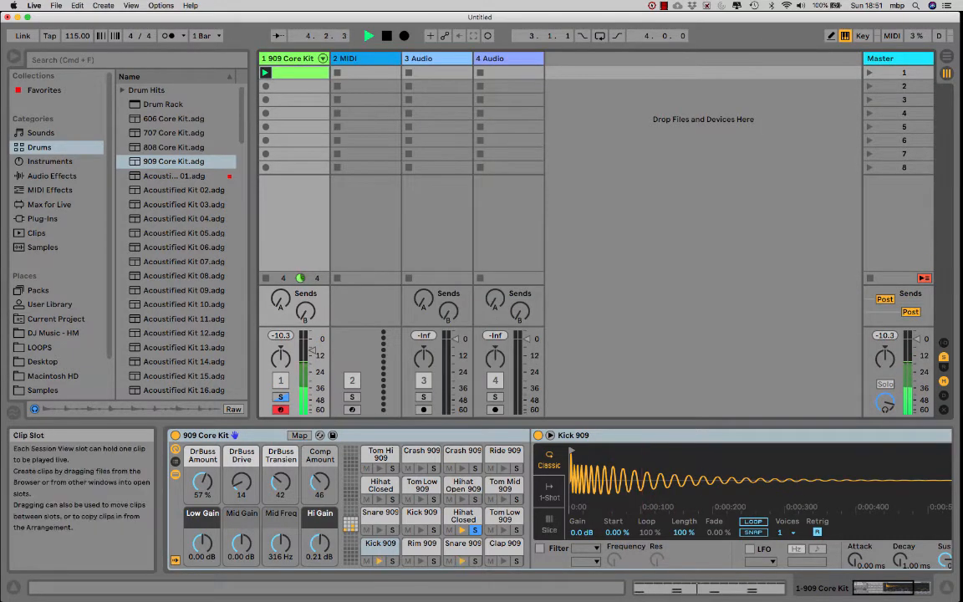
double_click(295, 72)
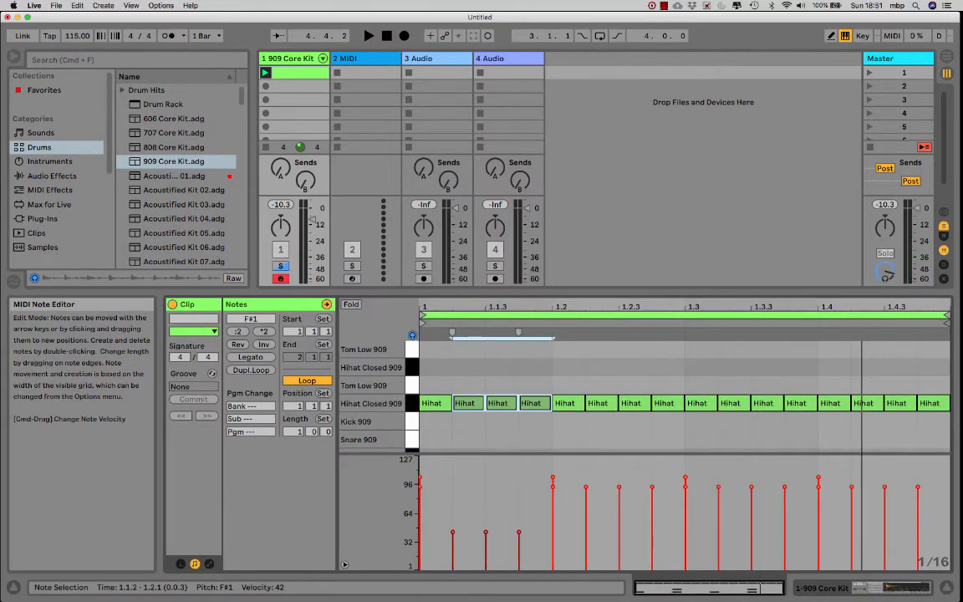
Select the first four closed hi-hats of the bar, duplicate them three times over the following beats, and play the pattern
click(434, 361)
drag(431, 383, 544, 426)
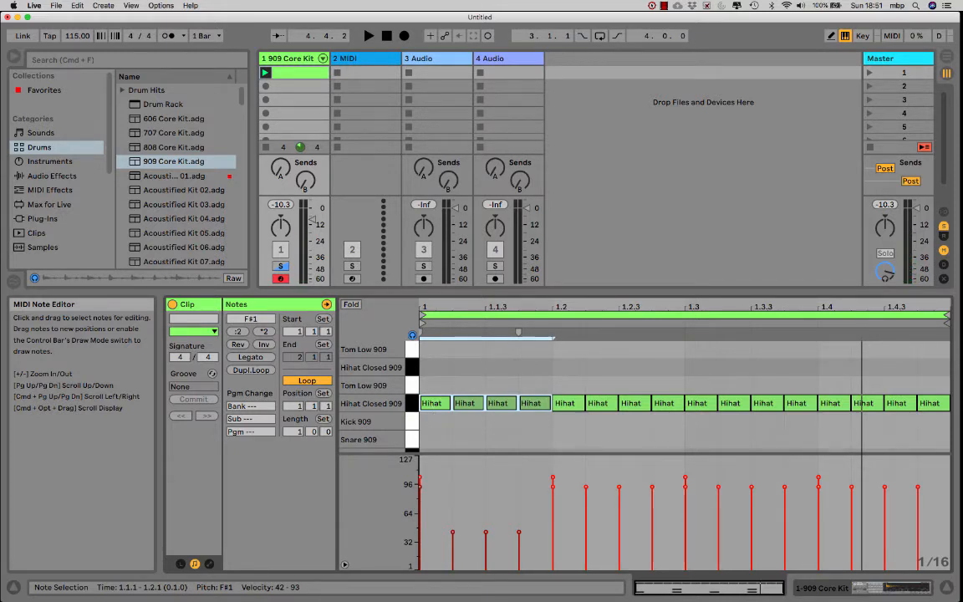
key(super+d)
key(super+d)
key(super+d)
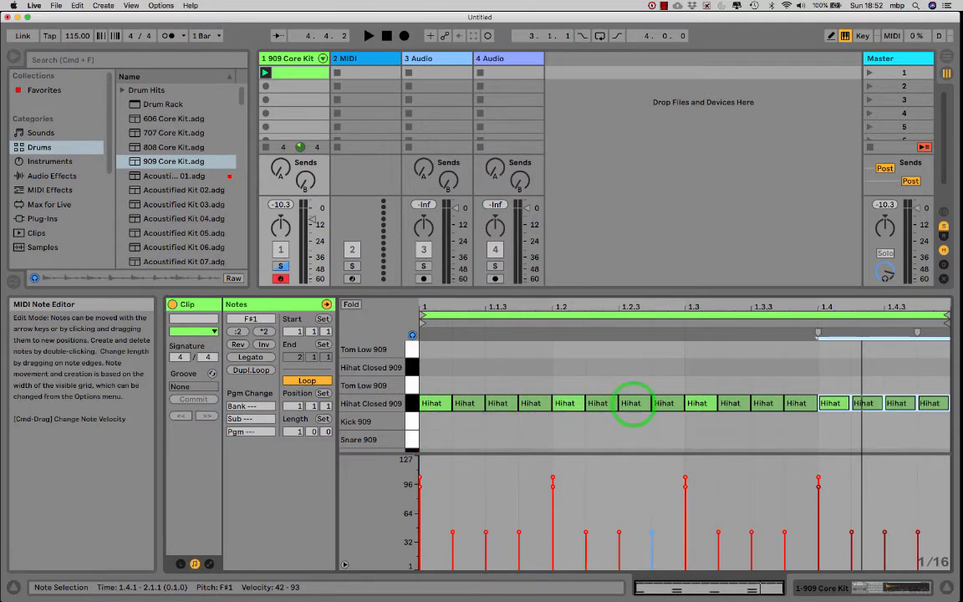
key(space)
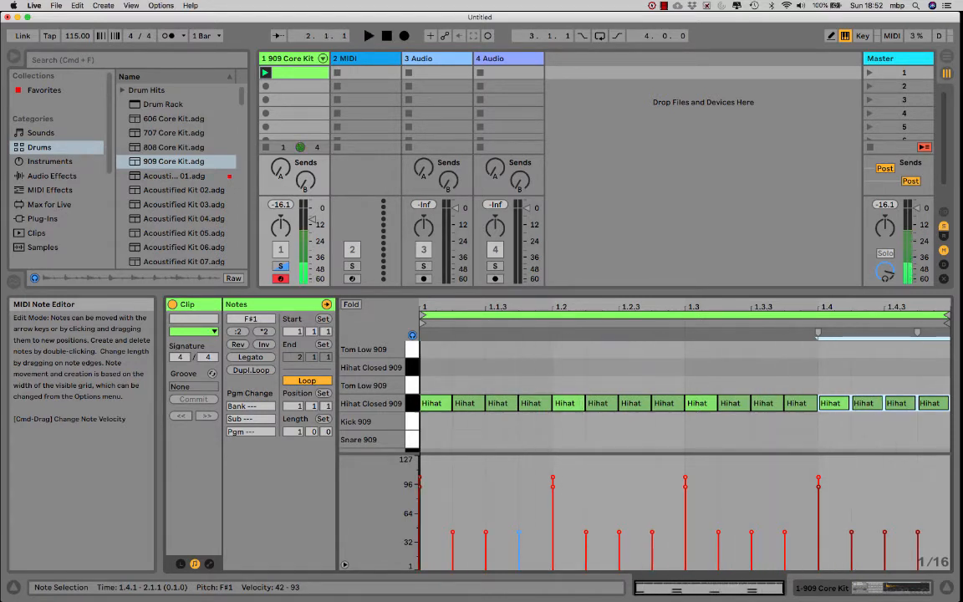
Undo the three hi-hat duplications and the lowered velocities of the hi-hats from 1.1.2 to 1.1.4
key(super+z)
key(super+z)
key(super+z)
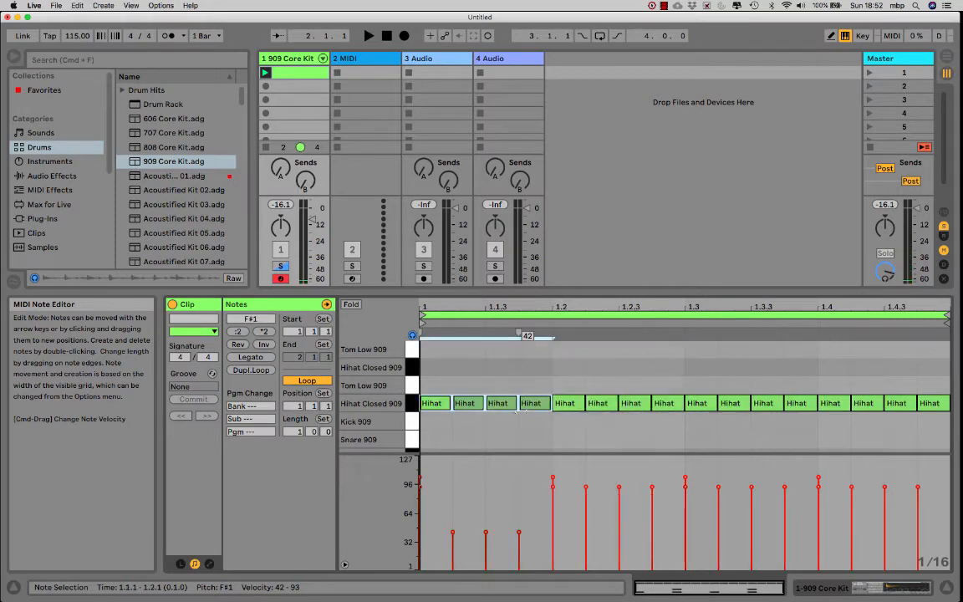
key(super+z)
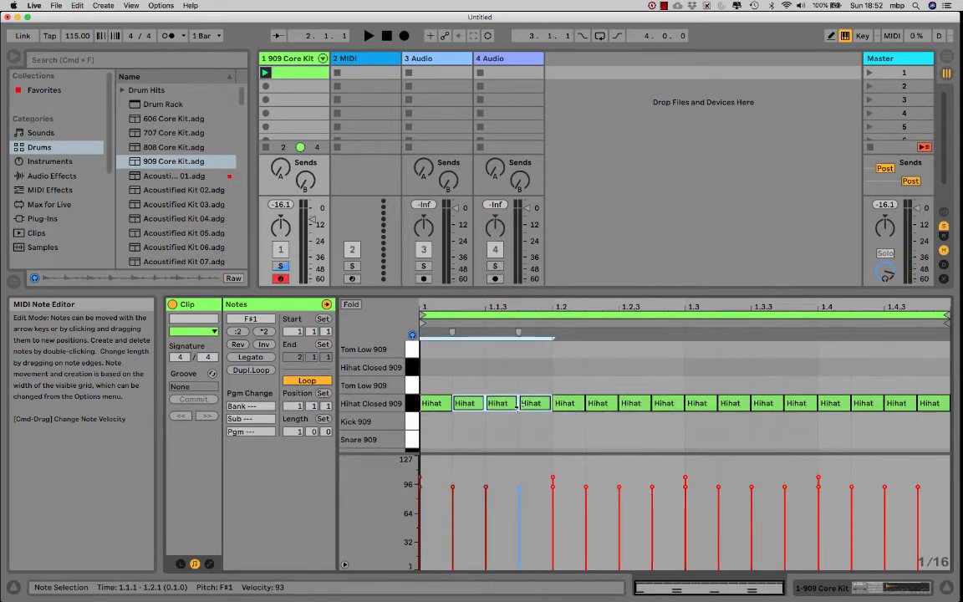
Select all closed hi-hats, draw varied velocities from 37 to 112 across the bar in Draw Mode, and play the pattern
key(super+a)
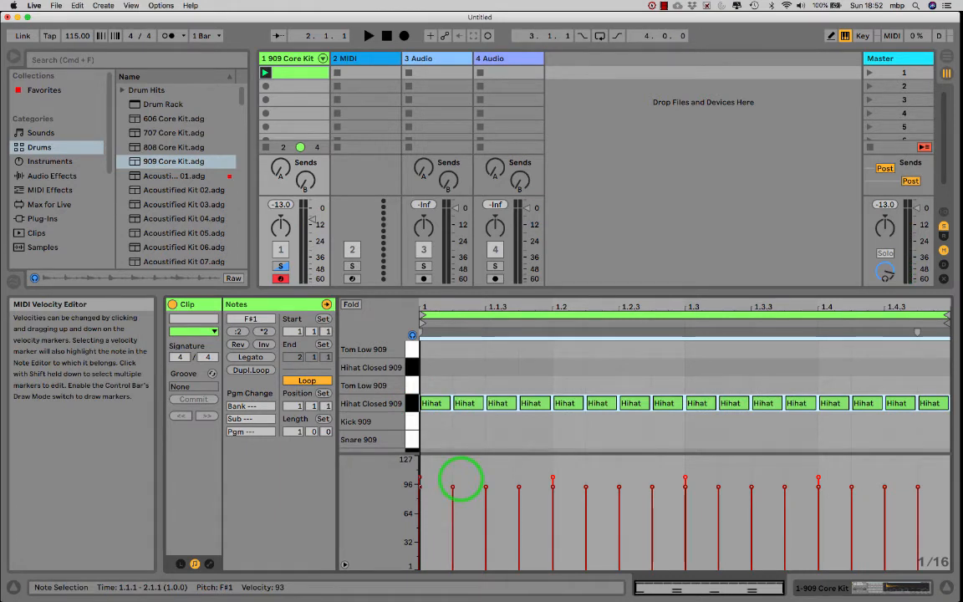
key(b)
mouse_move(428, 496)
mouse_down()
mouse_move(485, 481)
mouse_move(527, 512)
mouse_up()
drag(648, 485, 681, 509)
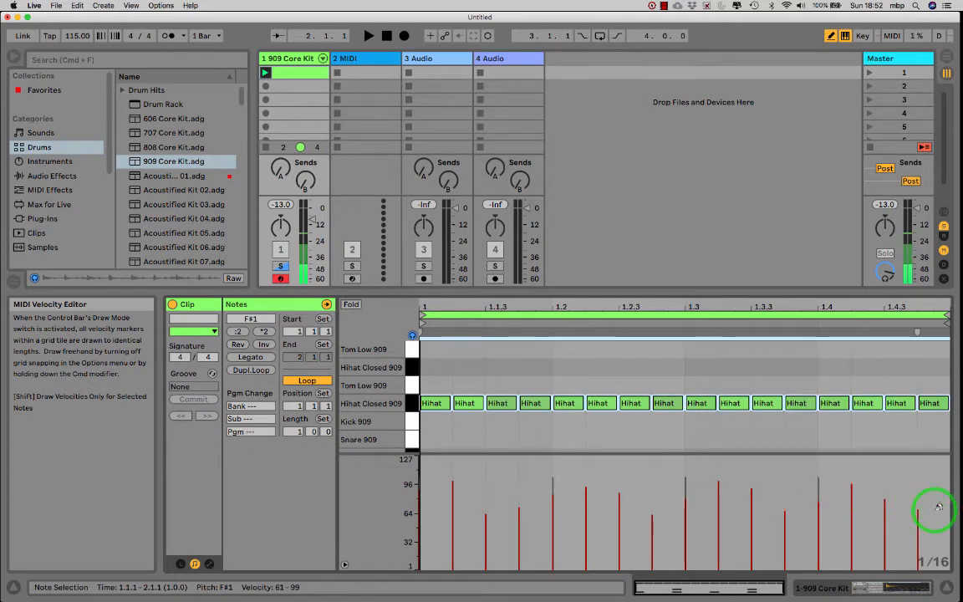
key(space)
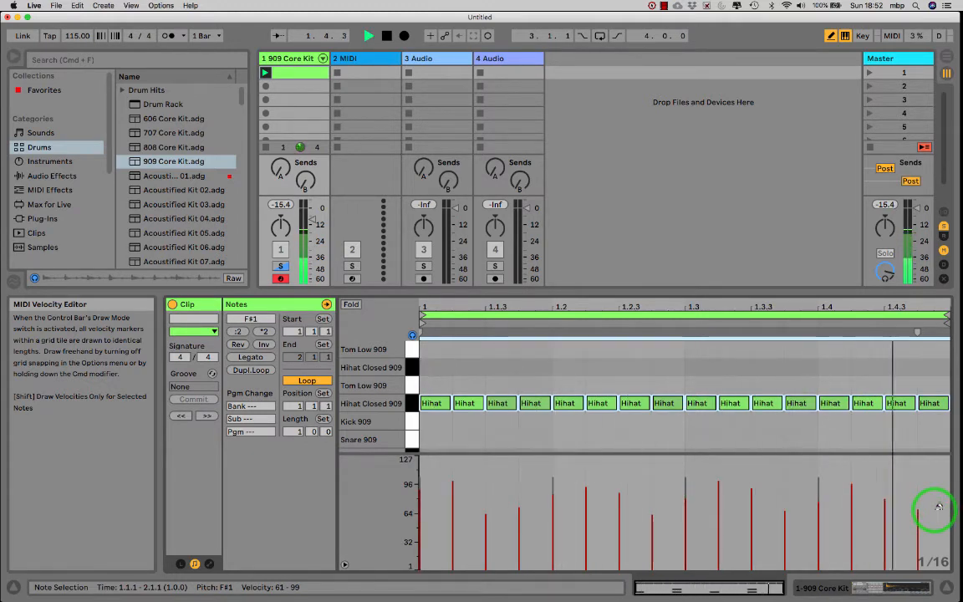
mouse_move(422, 468)
mouse_down()
mouse_move(767, 462)
mouse_move(853, 488)
mouse_move(936, 498)
mouse_up()
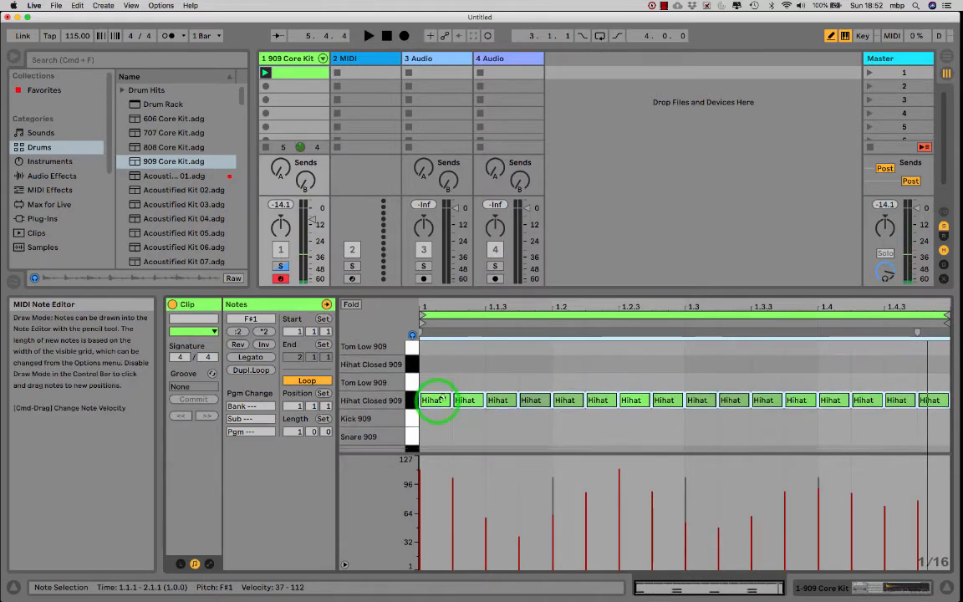
Enlarge the note area by shrinking the velocity editor so the rows from closed hi-hat down to kick fit
scroll(441, 396, down, 4)
scroll(441, 396, up, 4)
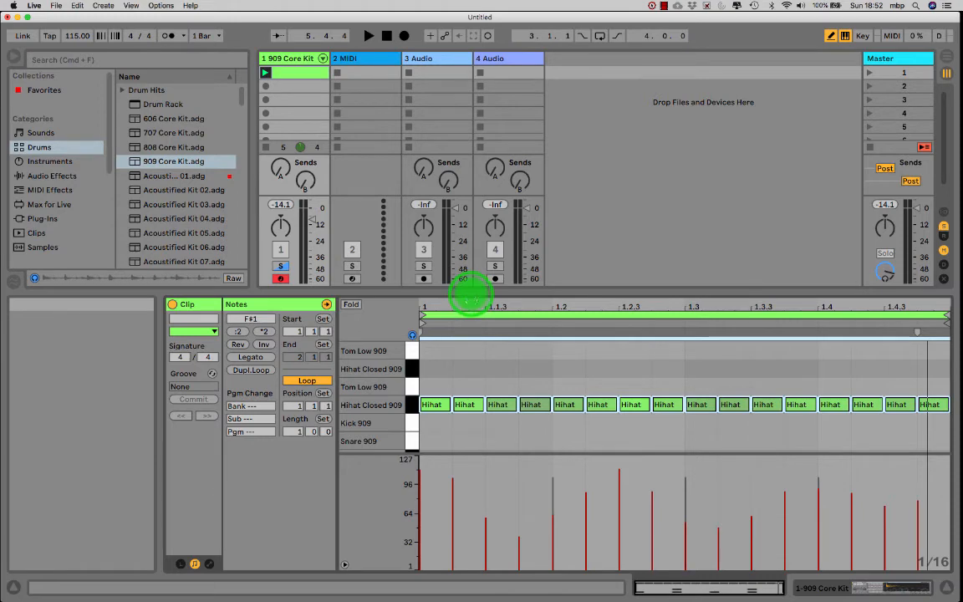
drag(469, 294, 469, 292)
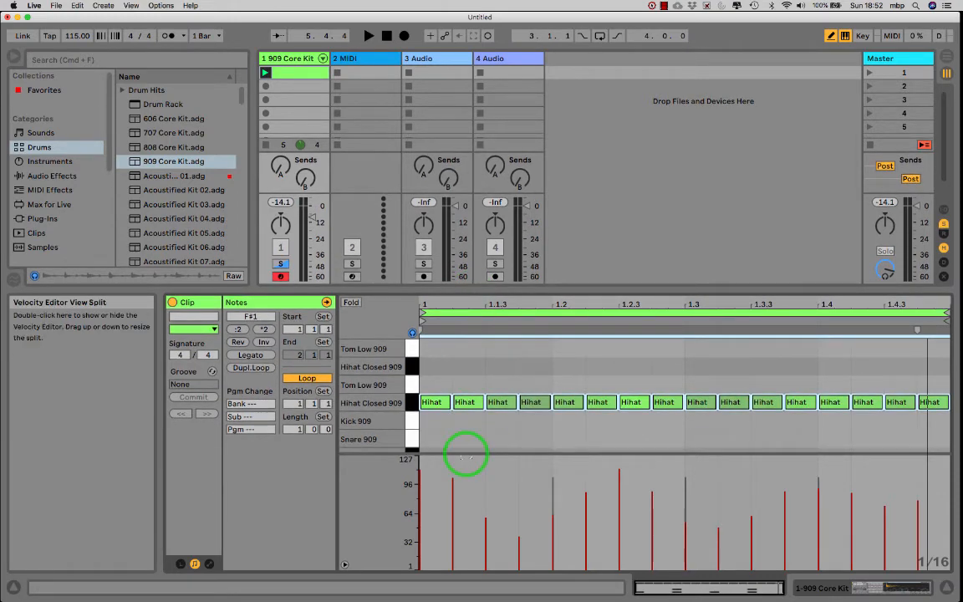
drag(466, 455, 460, 509)
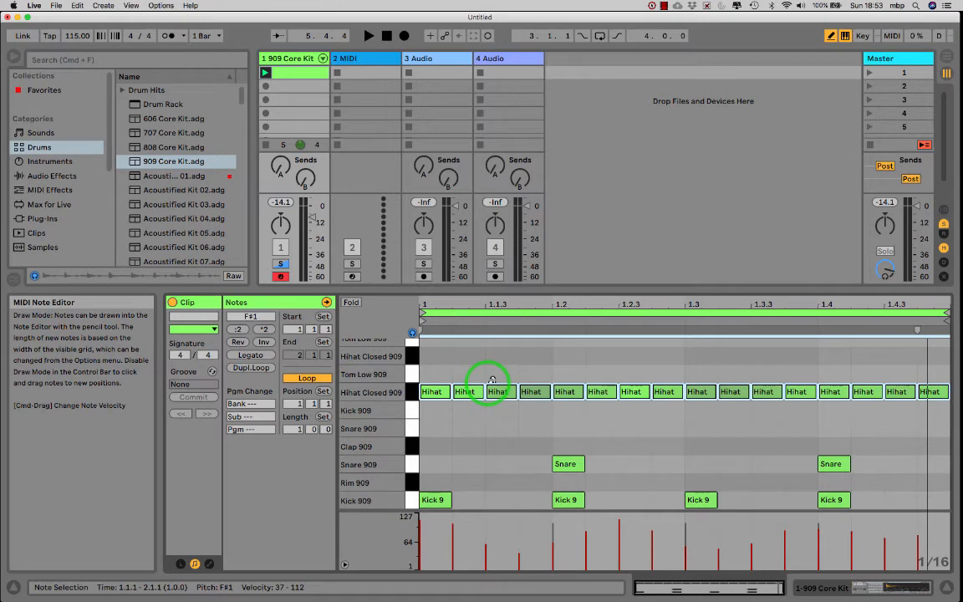
Turn off Draw Mode, select all hi-hat, snare and kick notes of bar 1, and duplicate them into bar 2
key(b)
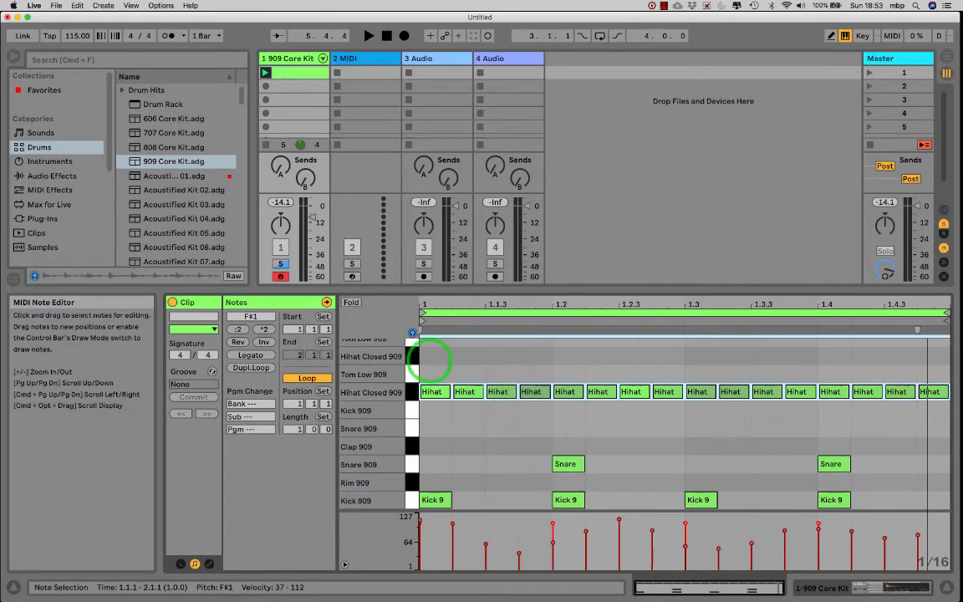
drag(430, 360, 939, 504)
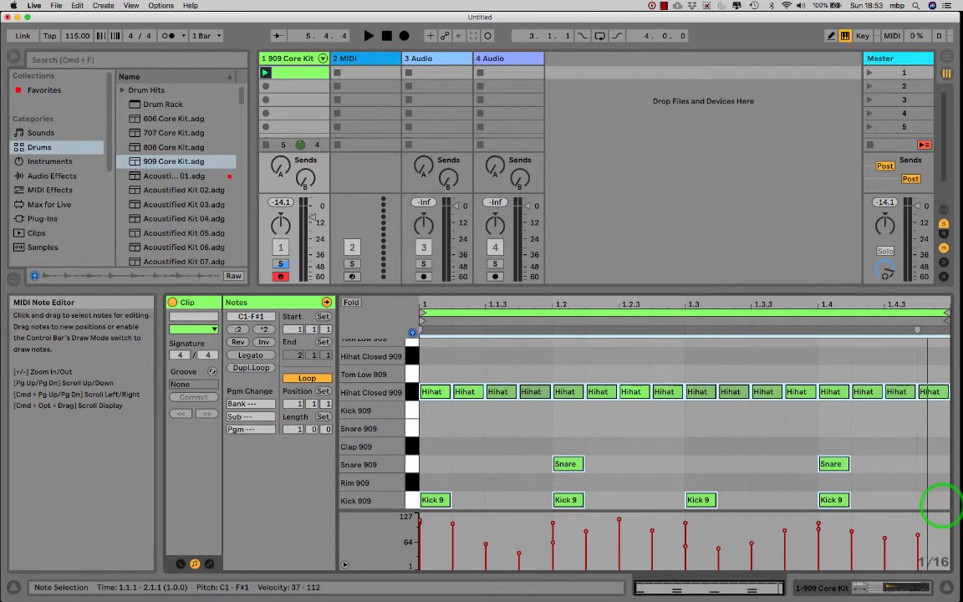
key(super+d)
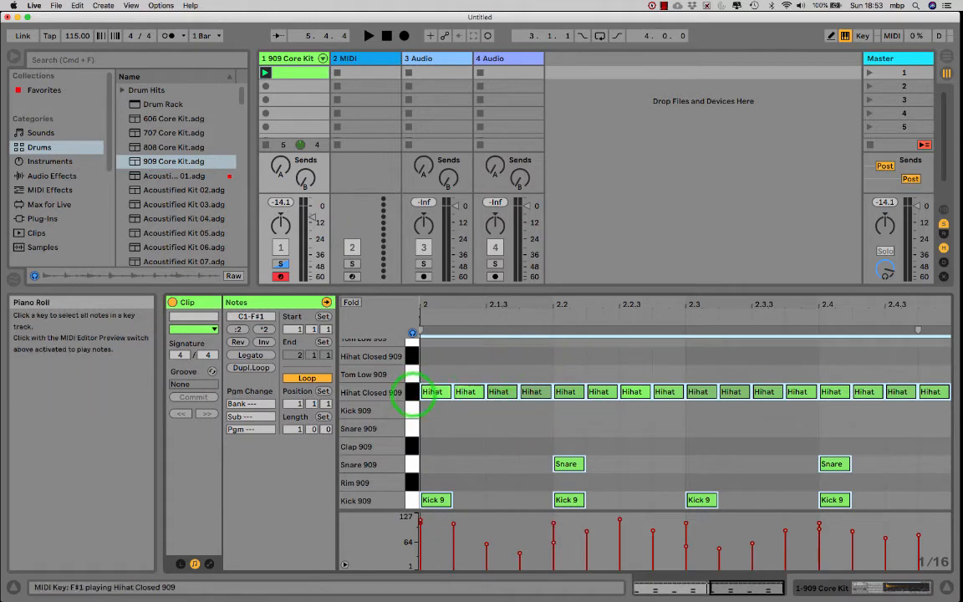
Play the clip and extend its loop to two bars so it includes the duplicated notes
click(668, 309)
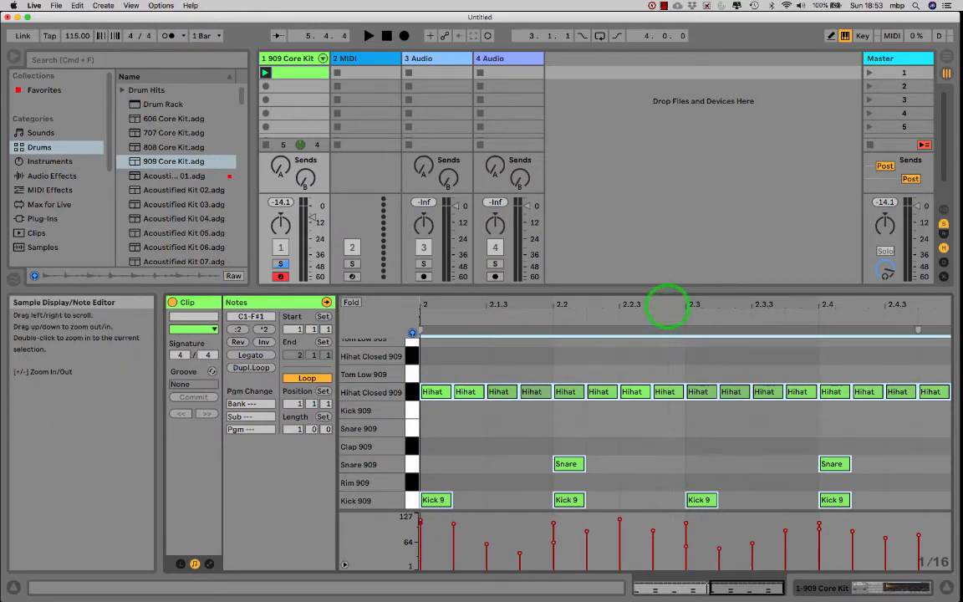
drag(667, 304, 666, 308)
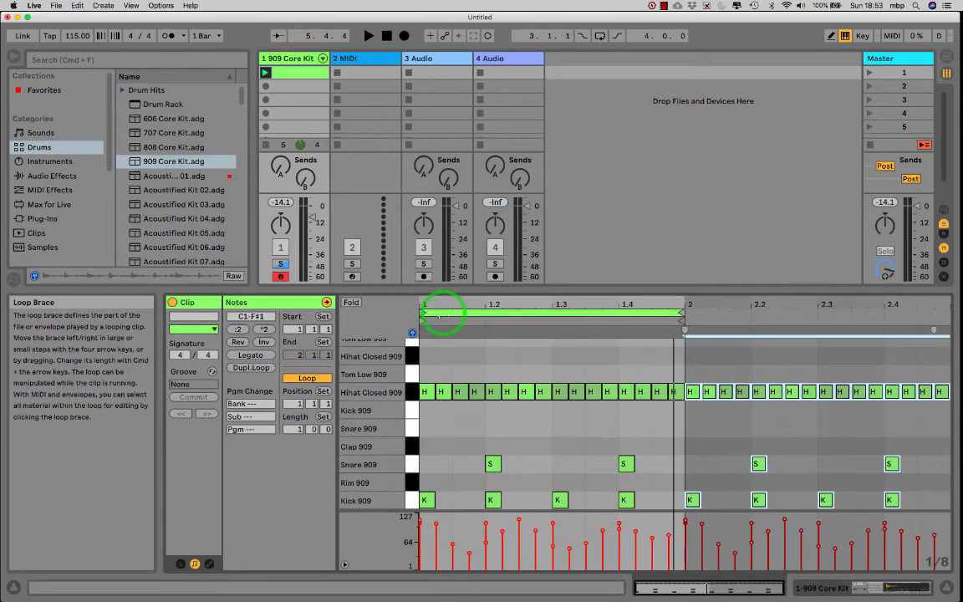
key(space)
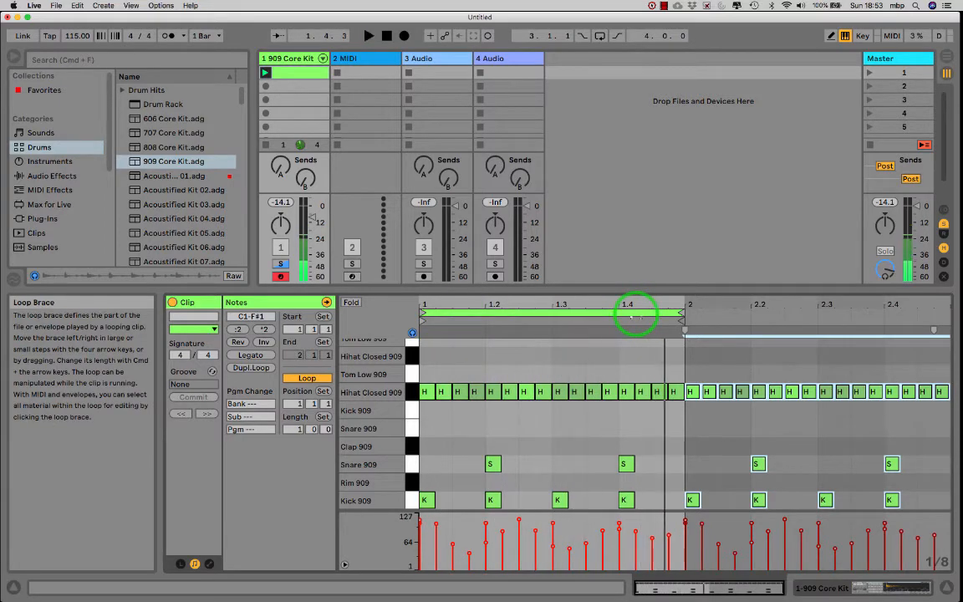
drag(681, 314, 940, 312)
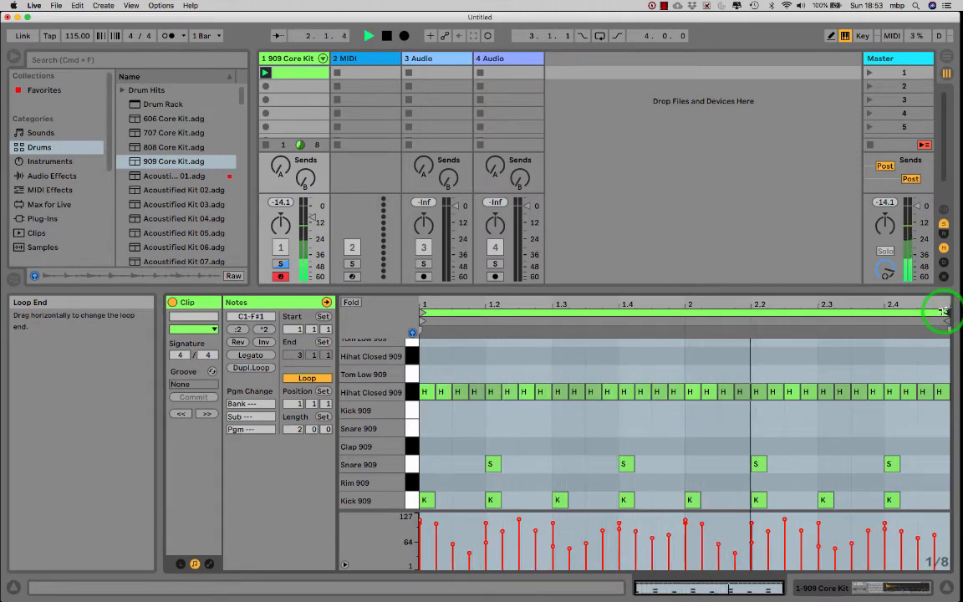
key(space)
In bar 2, add kicks at 2.1.4 and 2.2.3, delete the kicks at 2.2 and 2.3, and play the pattern
click(757, 500)
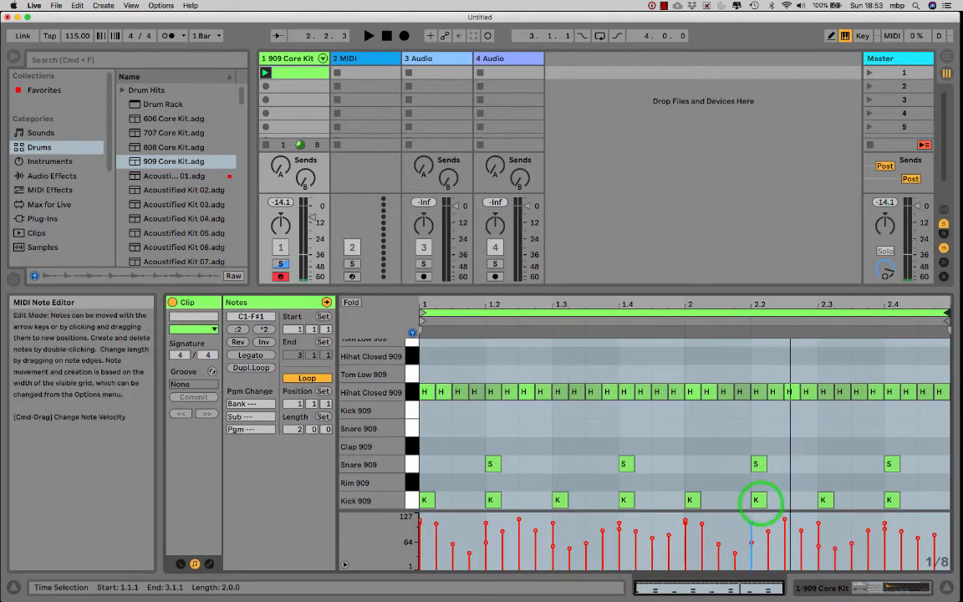
click(747, 502)
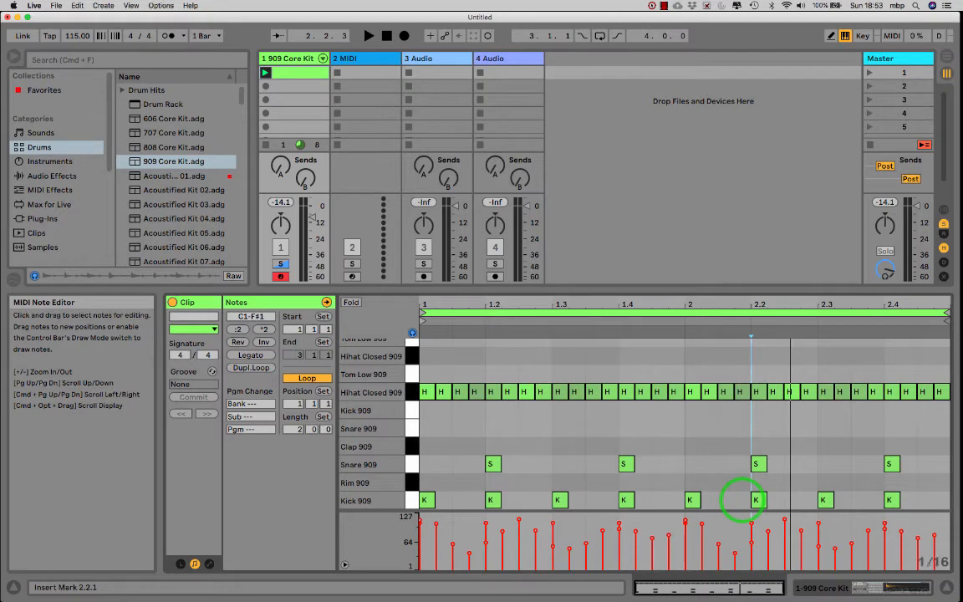
click(919, 500)
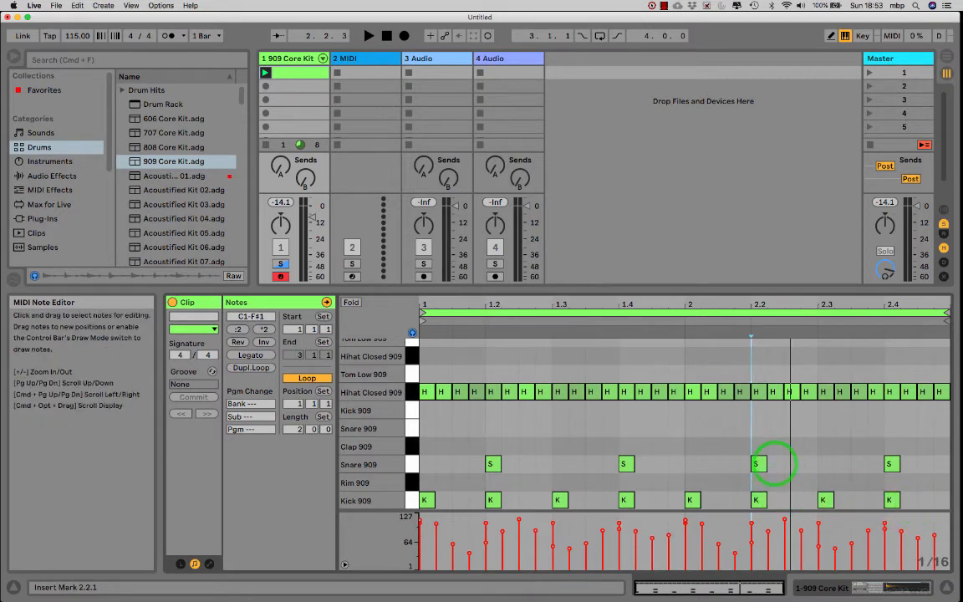
double_click(744, 499)
double_click(758, 500)
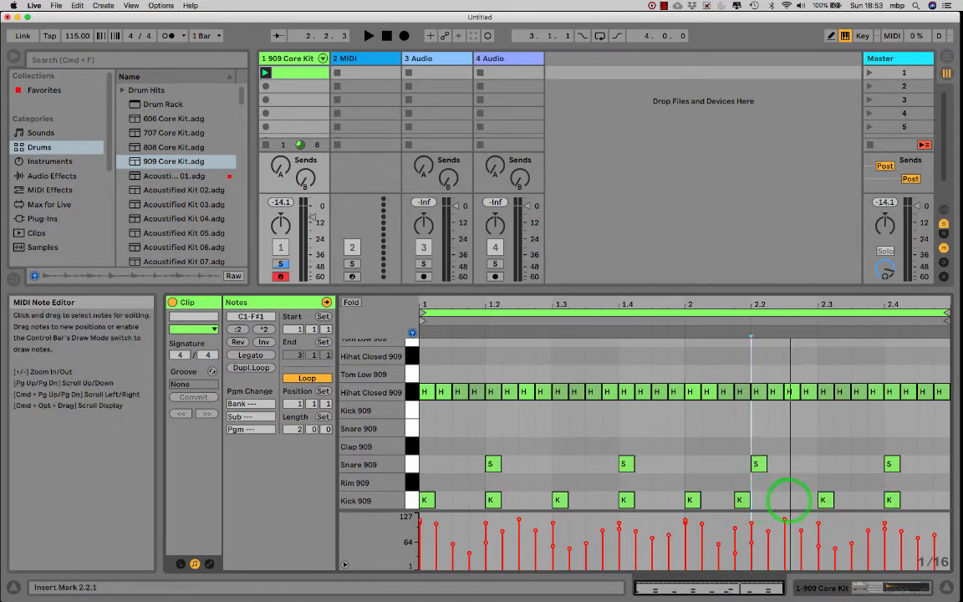
double_click(790, 501)
click(824, 500)
key(space)
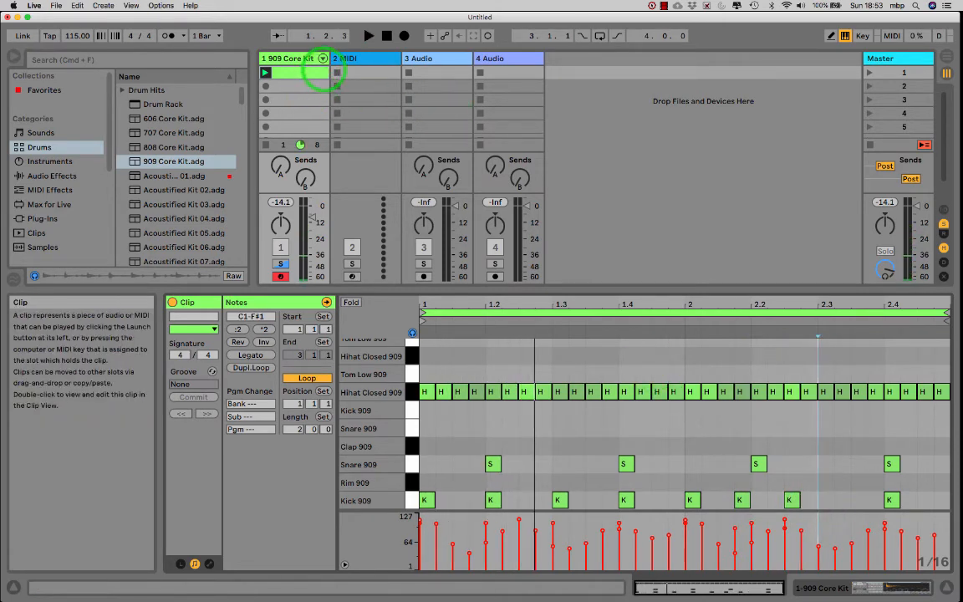
Unfold the 909 Core Kit's chains, unsolo the Hihat Closed 909 chain, and fold the chains again
click(322, 57)
click(685, 254)
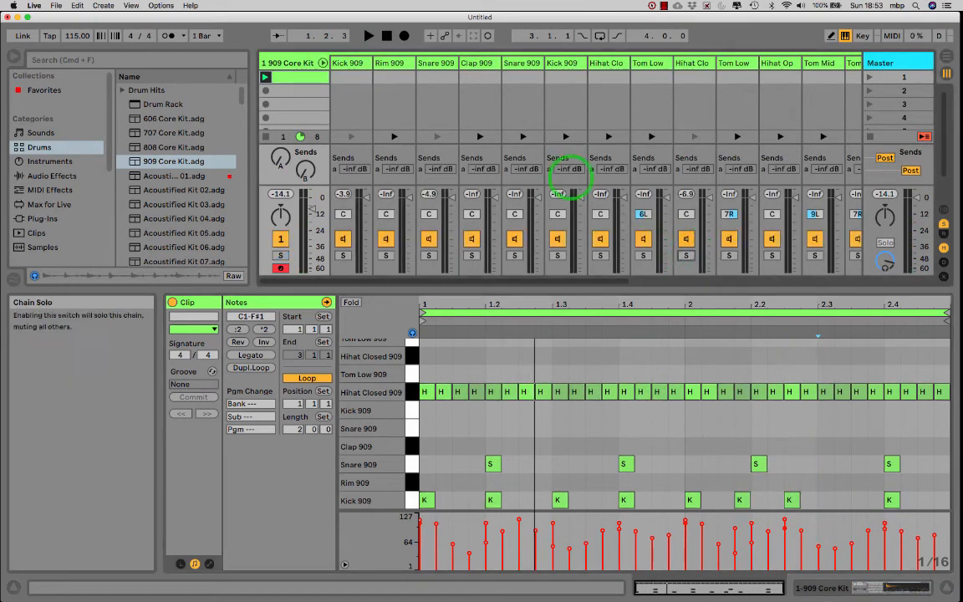
click(323, 63)
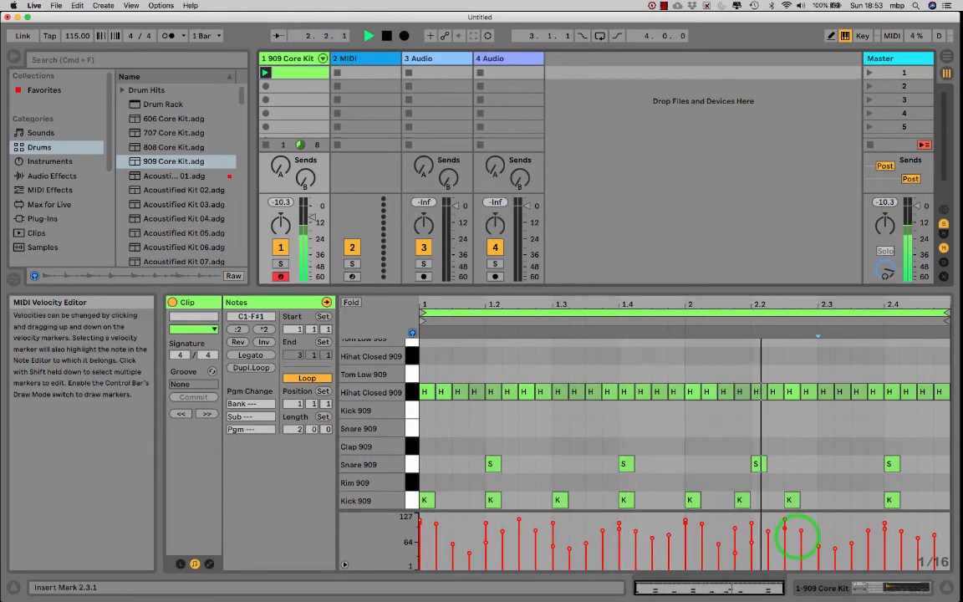
Rework bar 2's kicks by deleting those at 2.1.4, 2.2.3 and 2.4 and adding kicks at 2.2, 2.2.4 and 2.3.3
double_click(740, 500)
key(space)
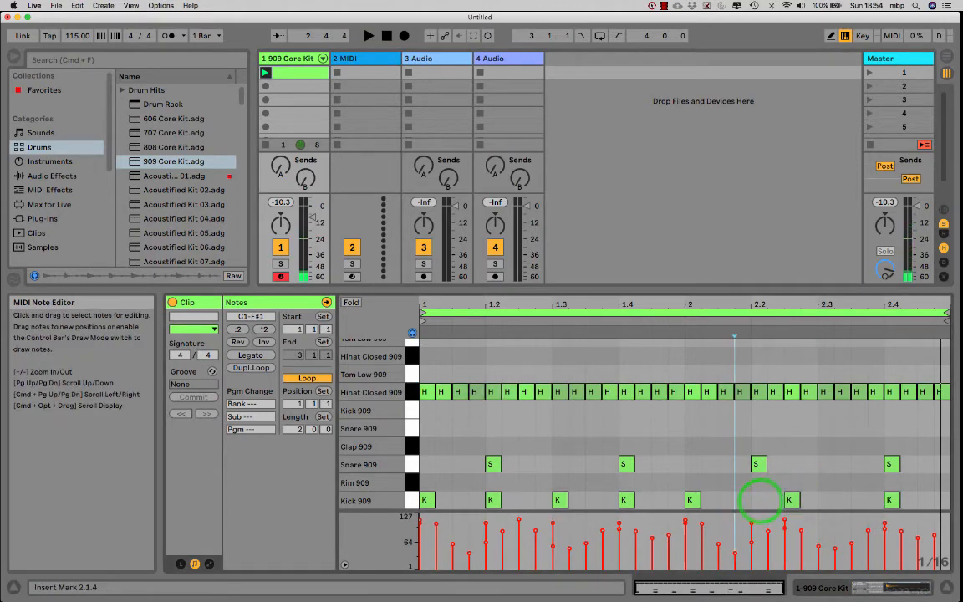
double_click(756, 500)
double_click(790, 500)
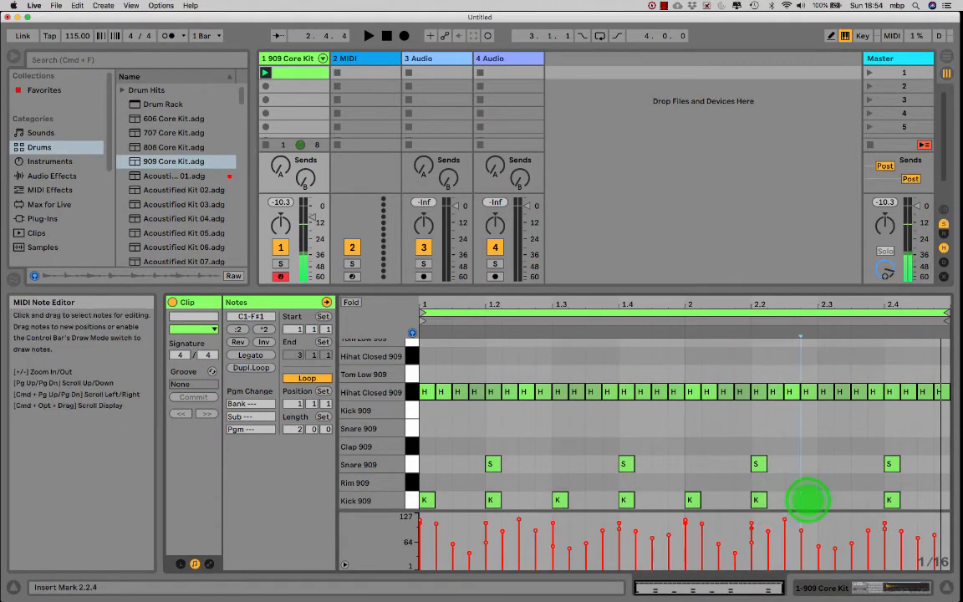
double_click(807, 500)
double_click(858, 500)
double_click(889, 500)
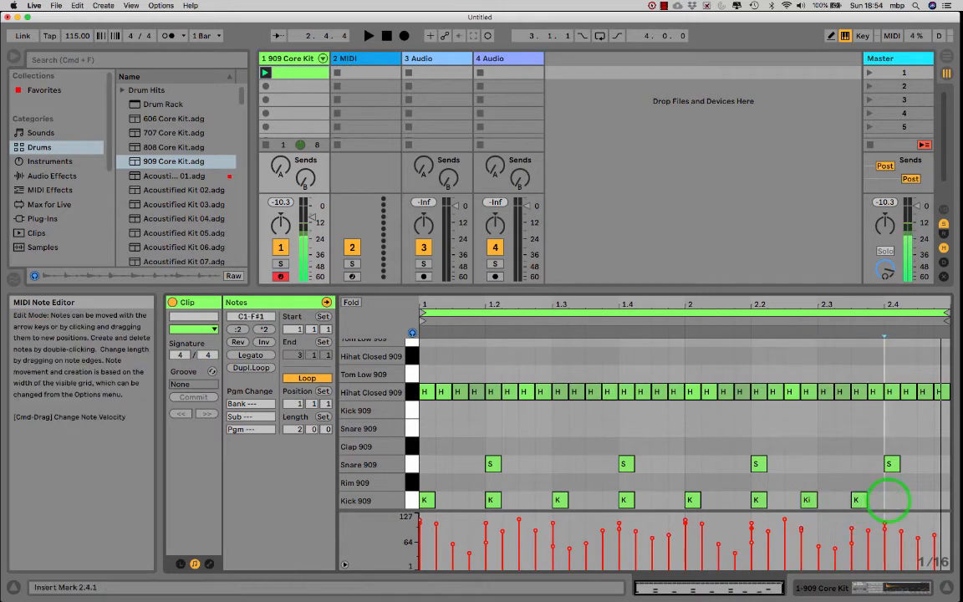
Add a snare at 2.4.4, play the pattern, and add a kick at 2.4
double_click(939, 464)
key(space)
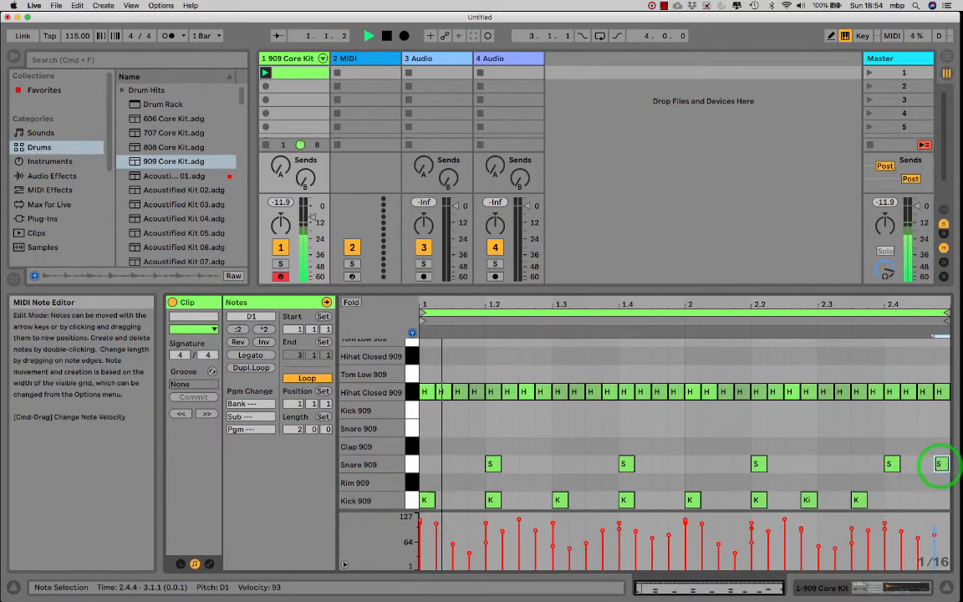
double_click(891, 499)
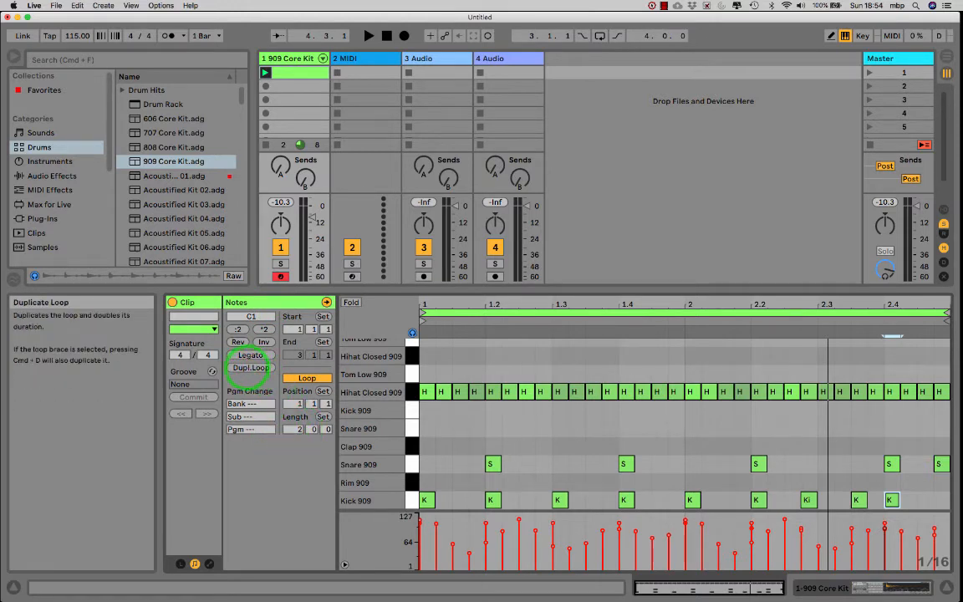
Duplicate the clip's loop to four bars and play the pattern
click(250, 367)
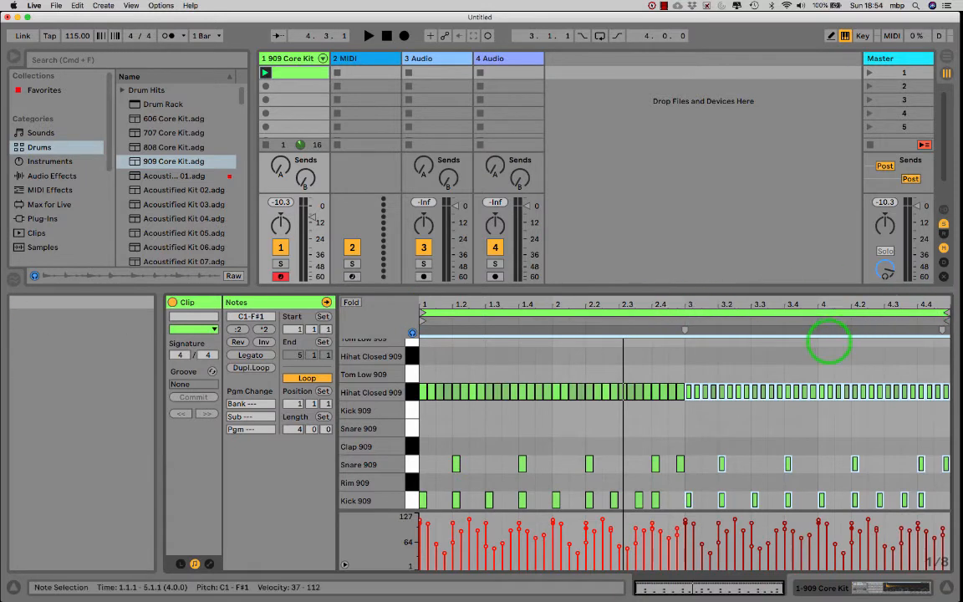
key(space)
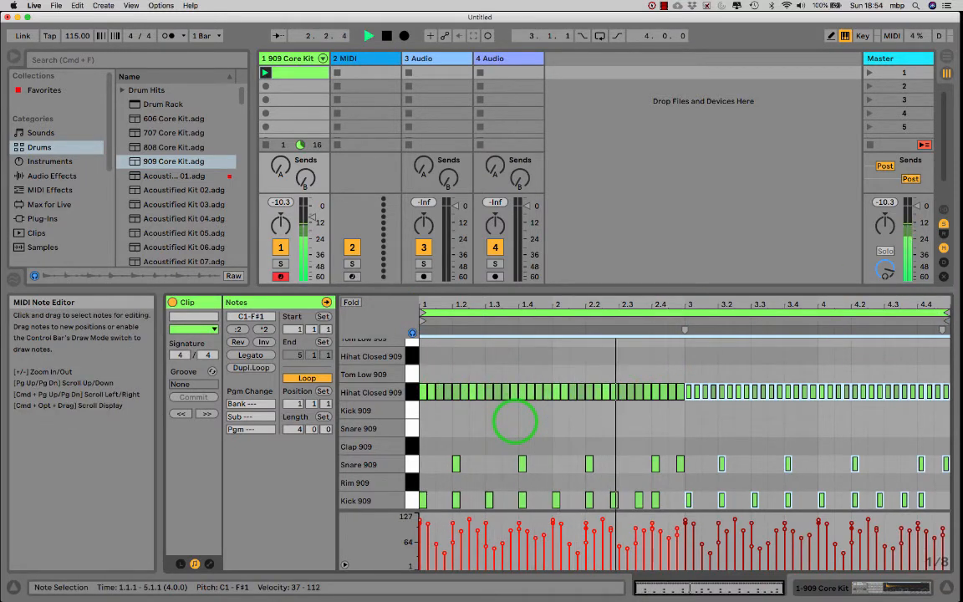
Replace all of bar 2's drum notes with a duplicate of bar 1 and play the four-bar pattern
key(space)
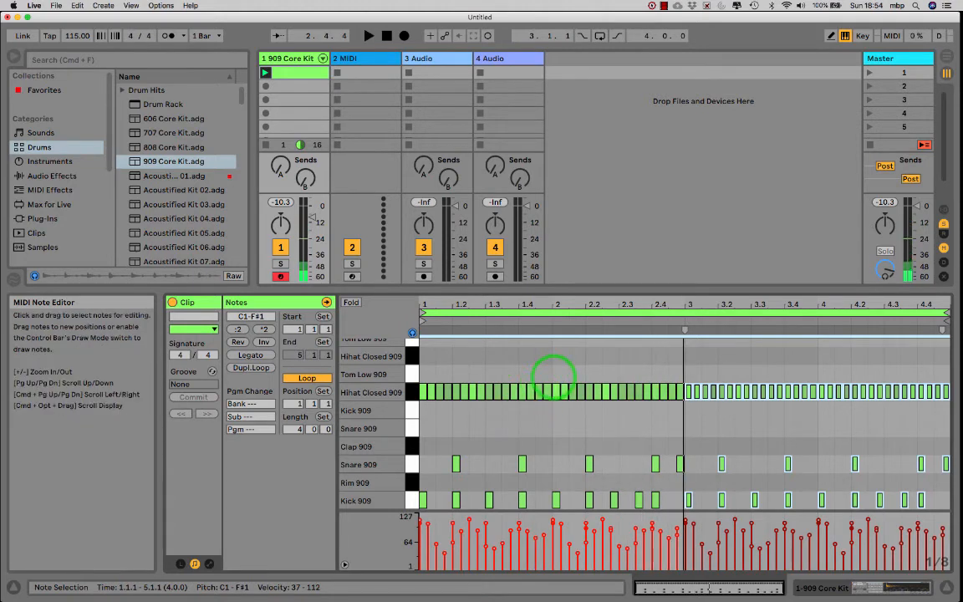
drag(554, 381, 679, 500)
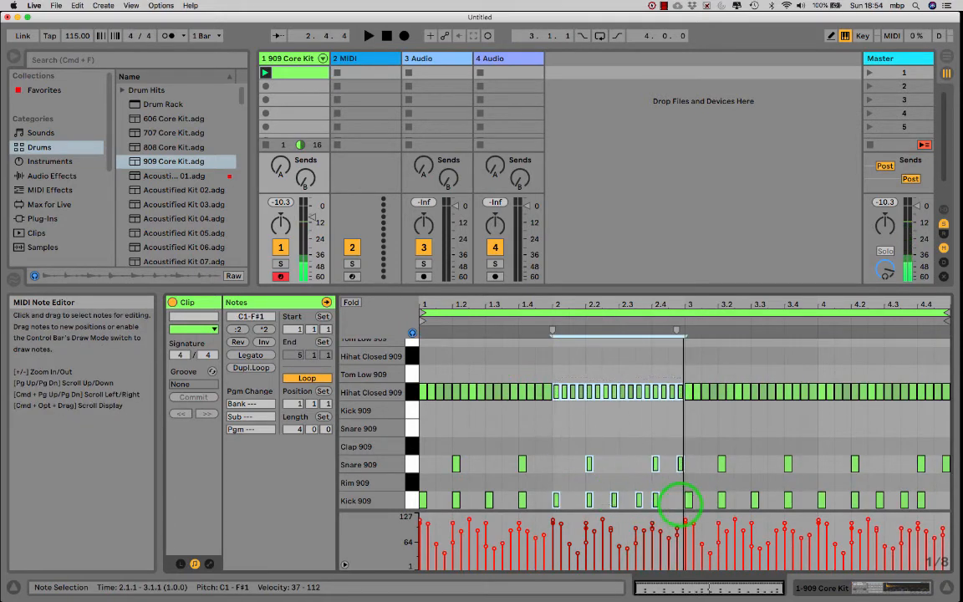
key(Delete)
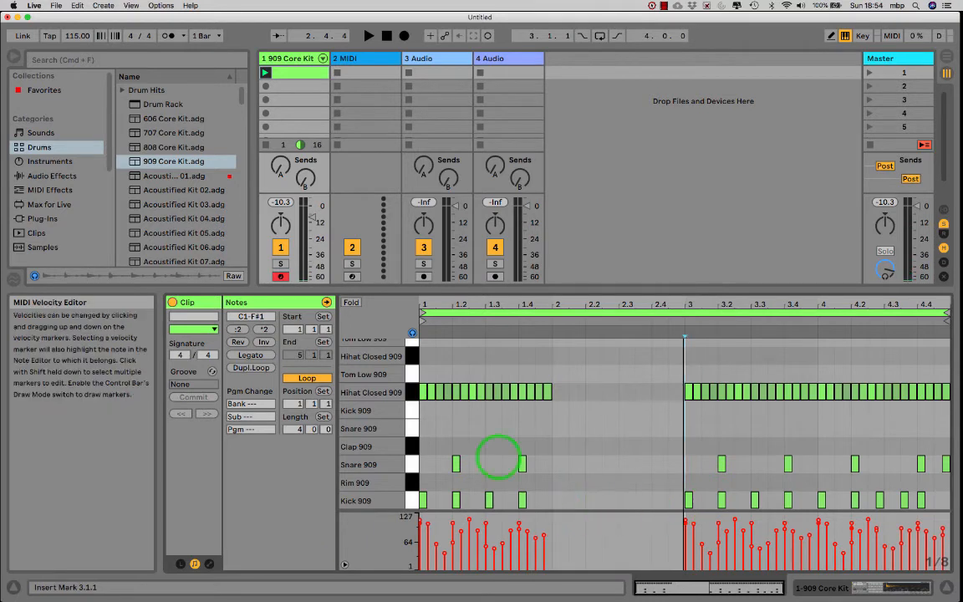
drag(420, 380, 551, 511)
key(super+d)
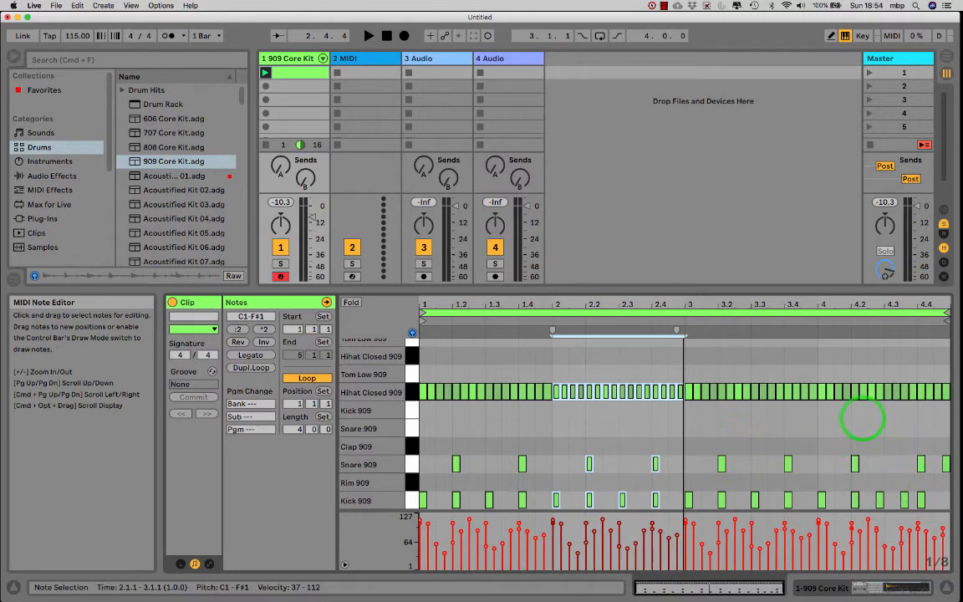
key(space)
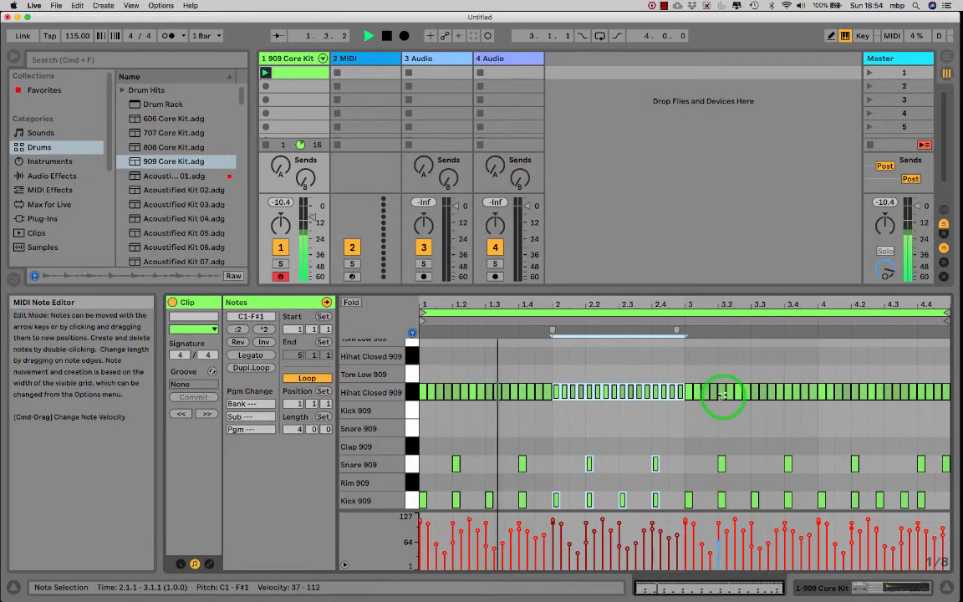
click(545, 304)
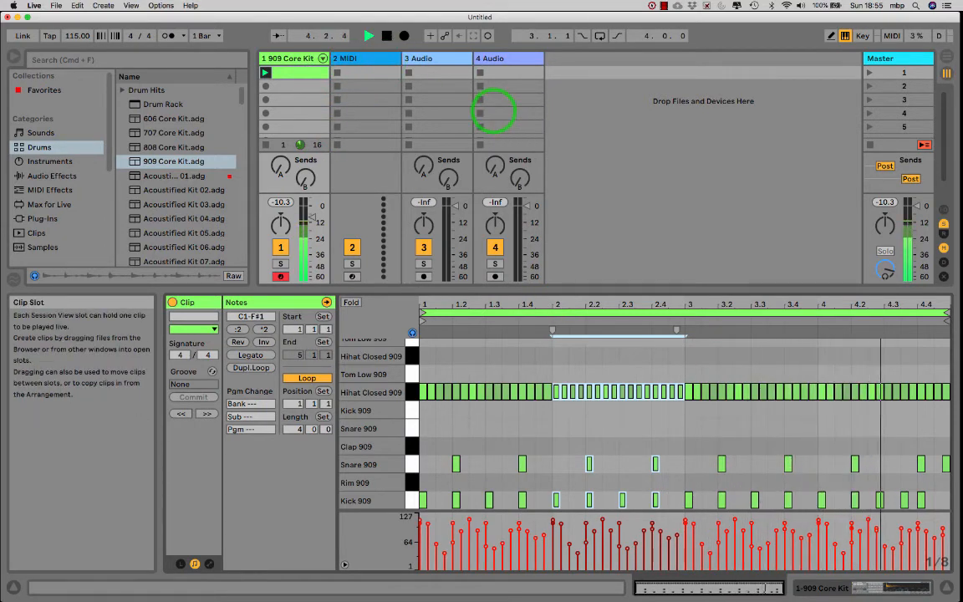
key(space)
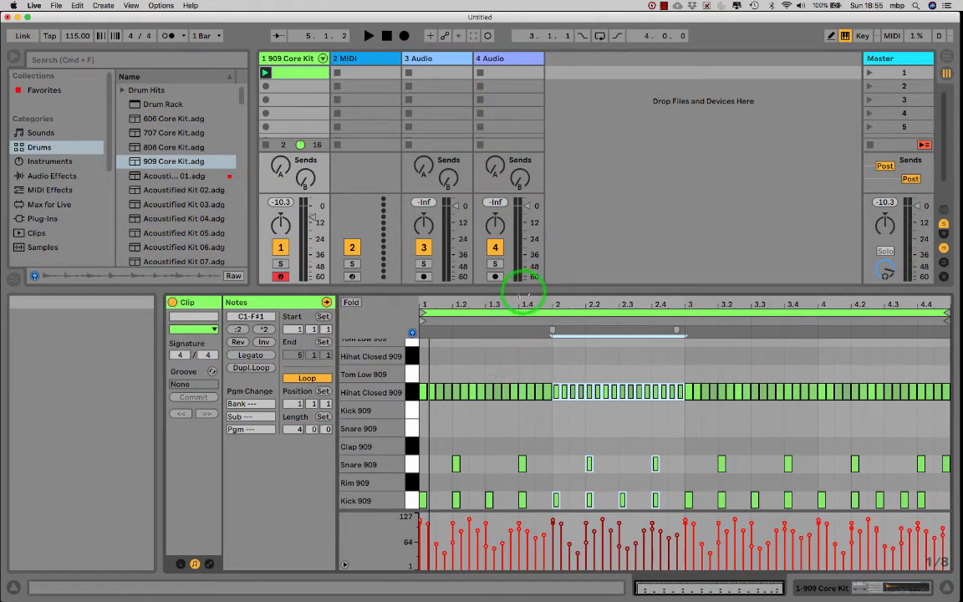
Load the Bass Housy preset from the Bass sounds onto the 2 MIDI track
drag(524, 287, 507, 383)
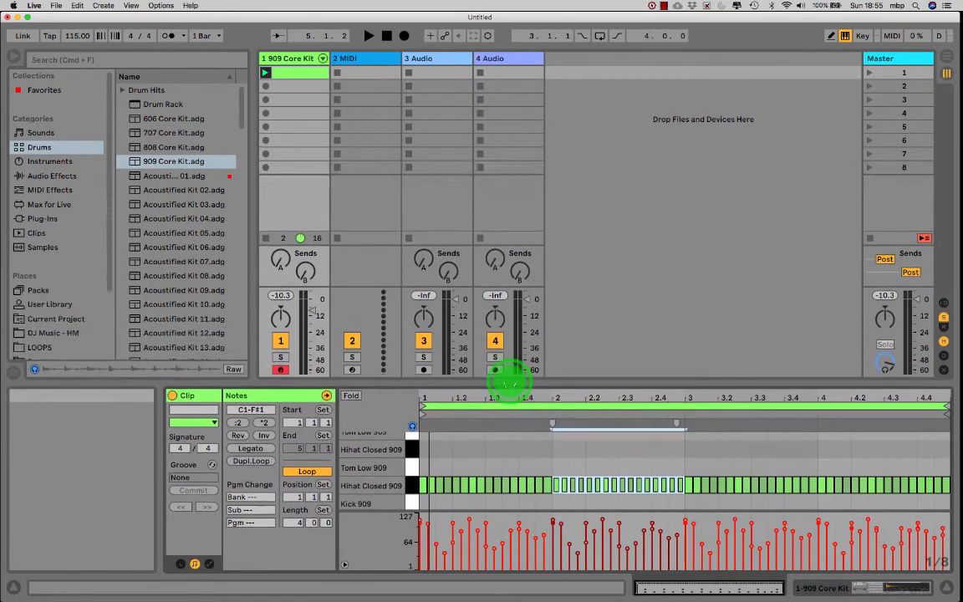
click(347, 59)
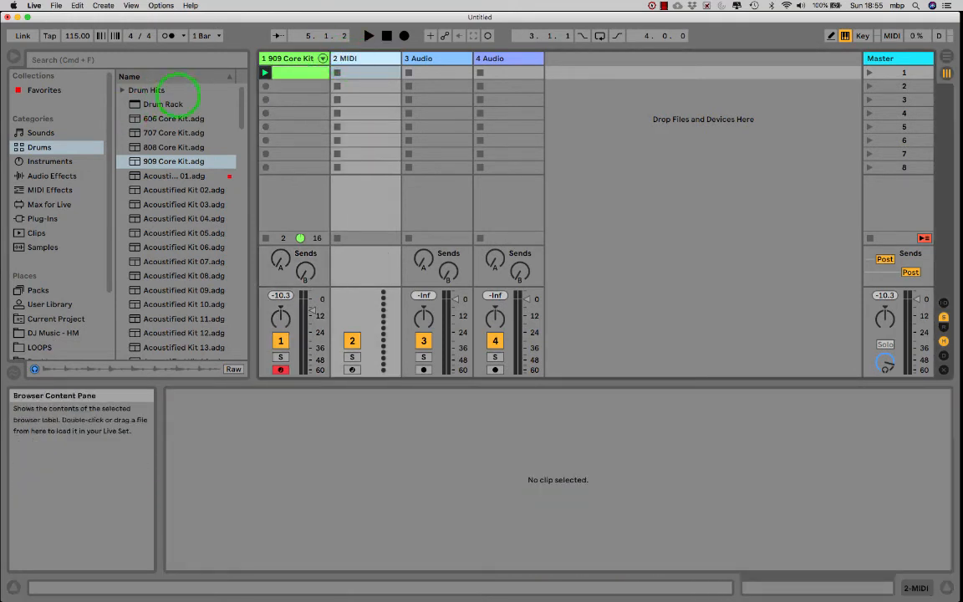
click(239, 98)
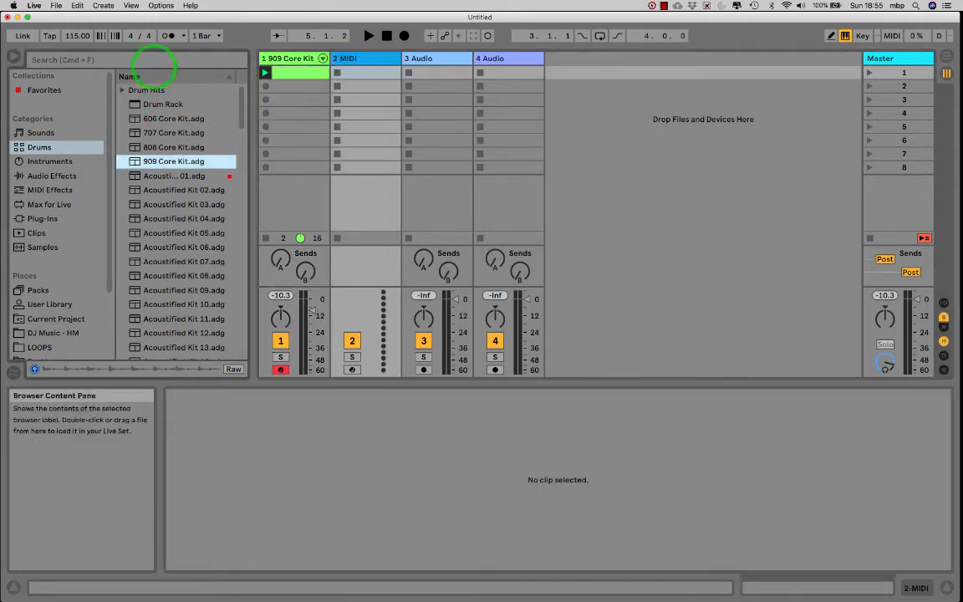
click(32, 133)
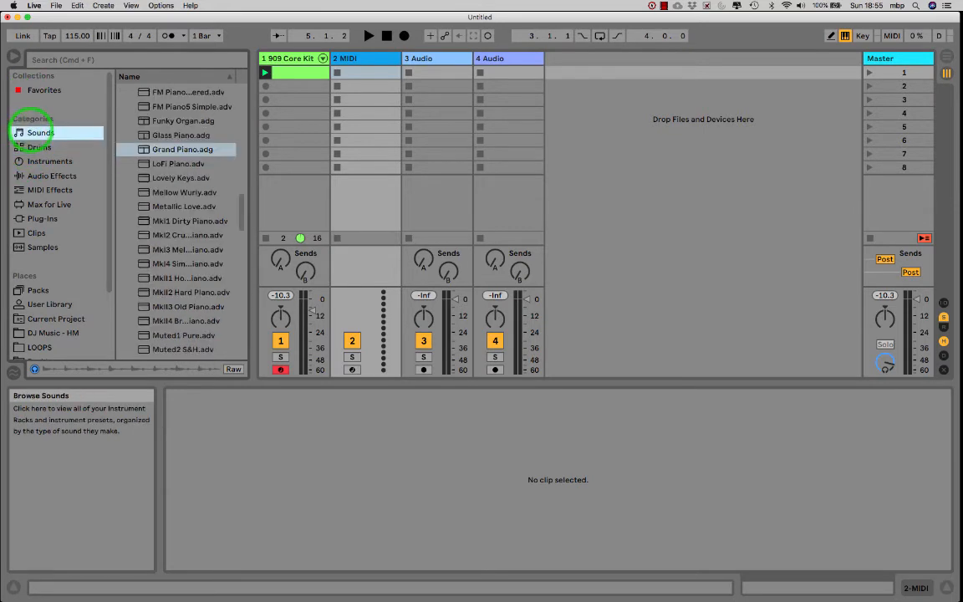
scroll(180, 80, up, 5)
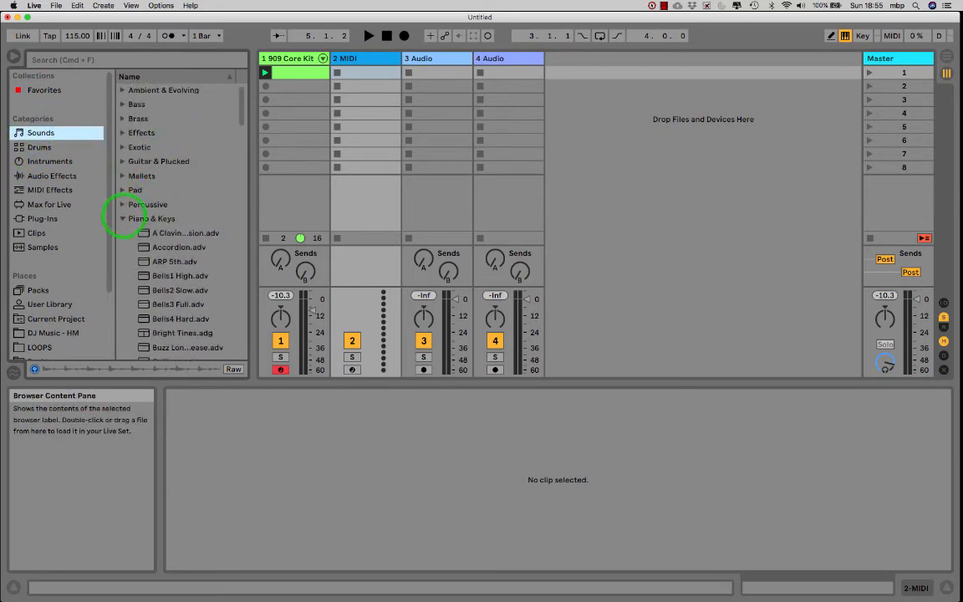
click(123, 217)
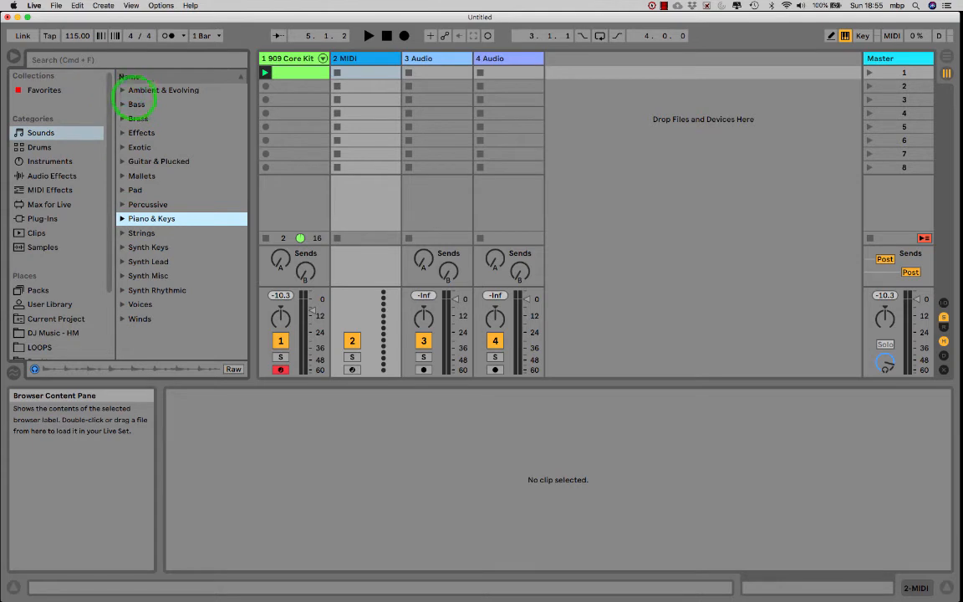
click(123, 104)
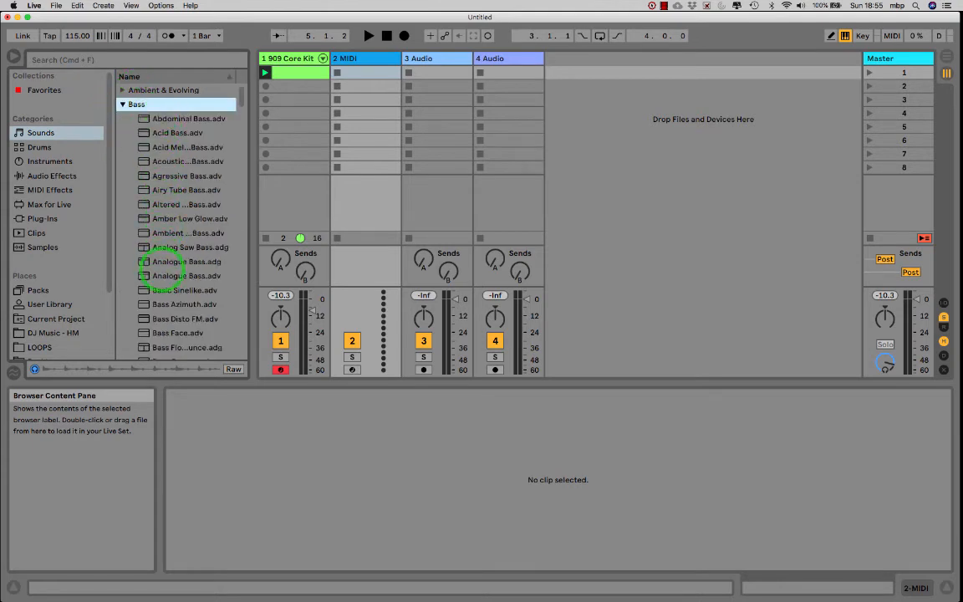
scroll(167, 275, down, 5)
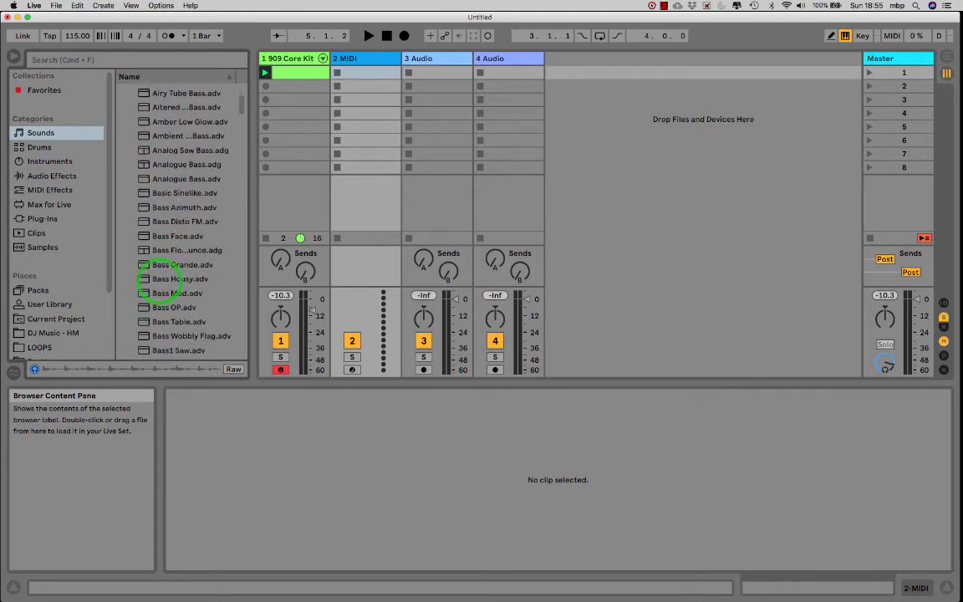
drag(160, 278, 372, 74)
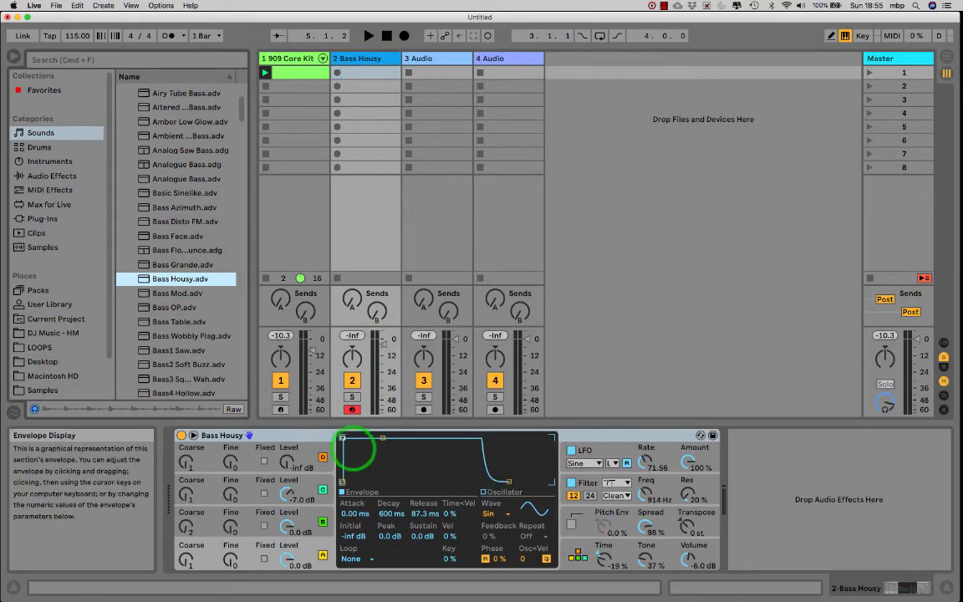
Create an empty MIDI clip in the Bass Housy track's first slot and enlarge its note editor
double_click(355, 75)
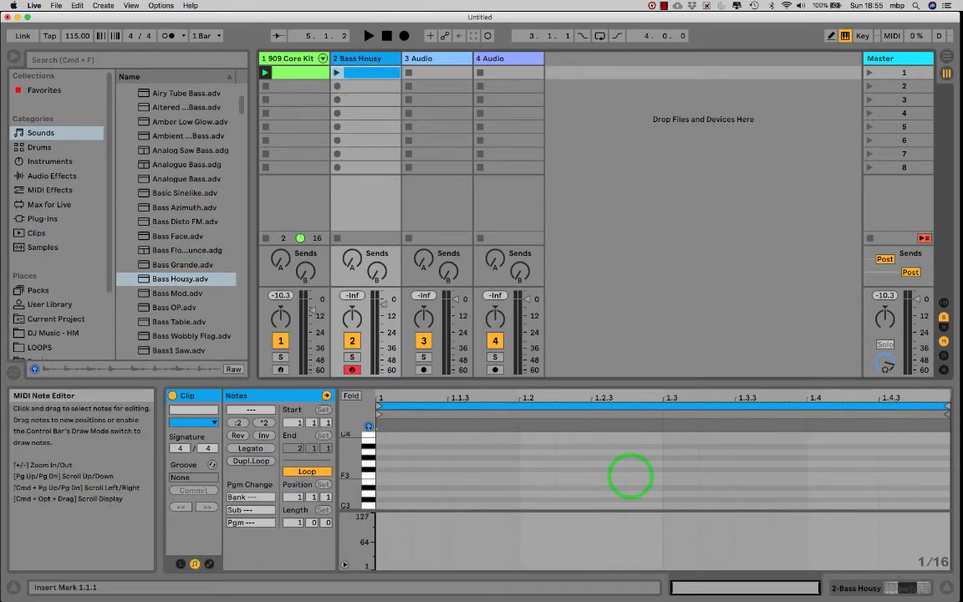
click(856, 586)
click(802, 586)
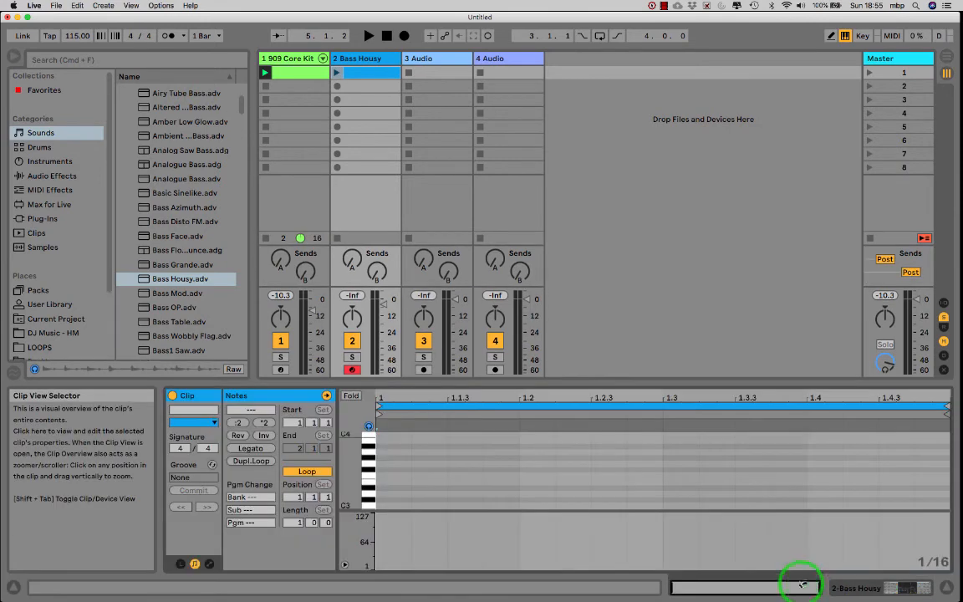
drag(366, 378, 367, 292)
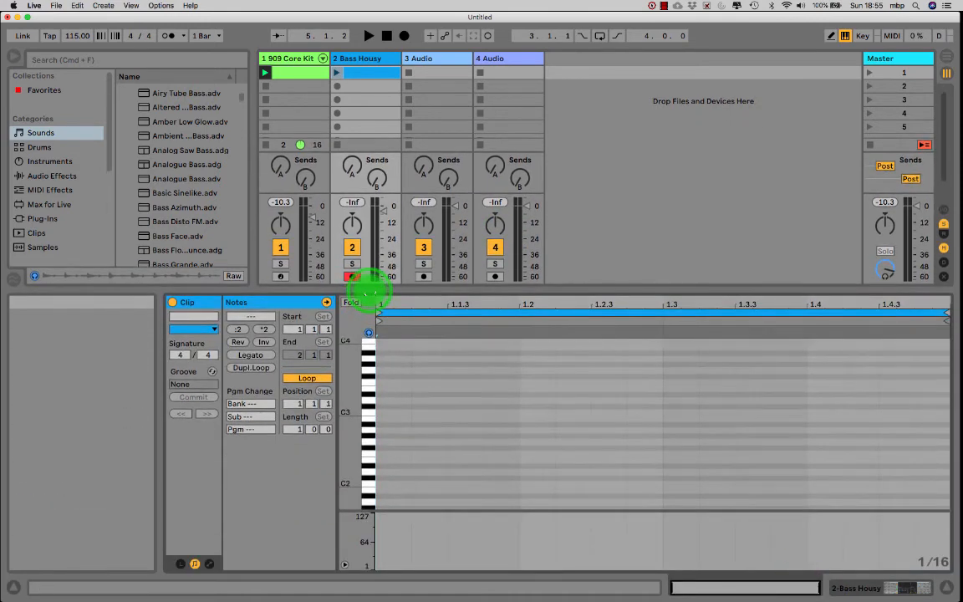
Review the 909 Core Kit clip's note lanes and return to the Bass Housy clip
click(292, 61)
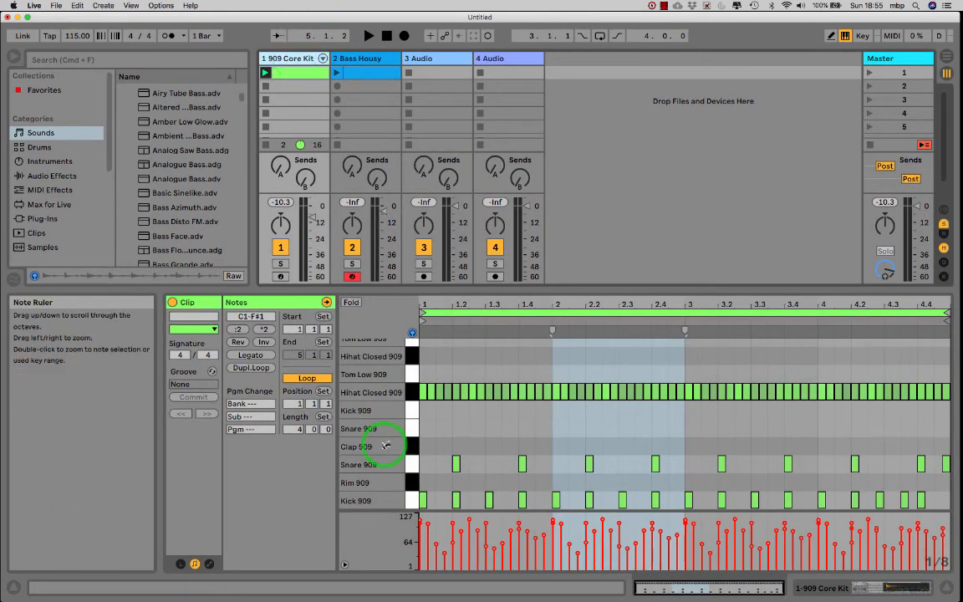
scroll(380, 443, up, 5)
scroll(380, 443, down, 5)
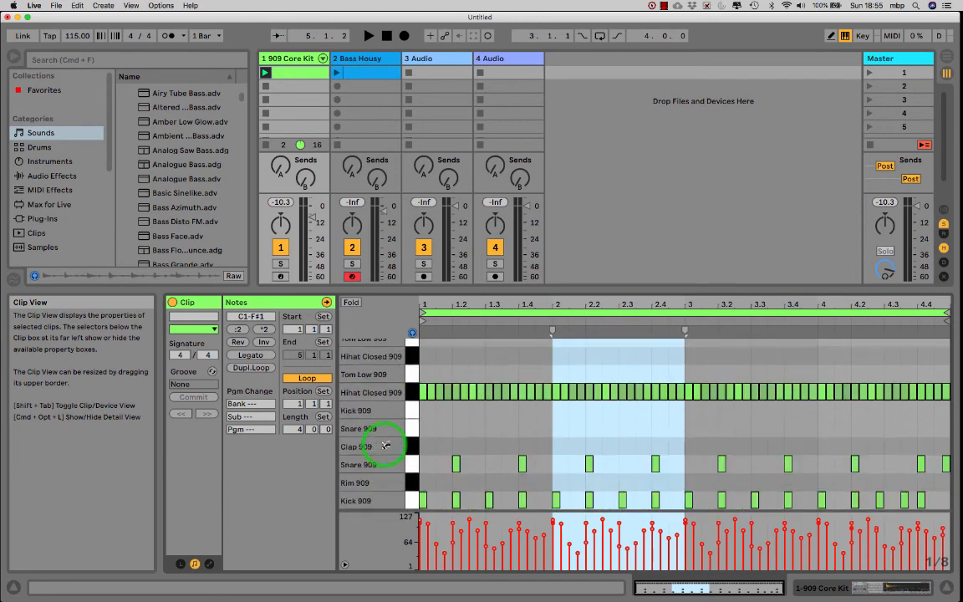
scroll(380, 435, up, 5)
click(360, 73)
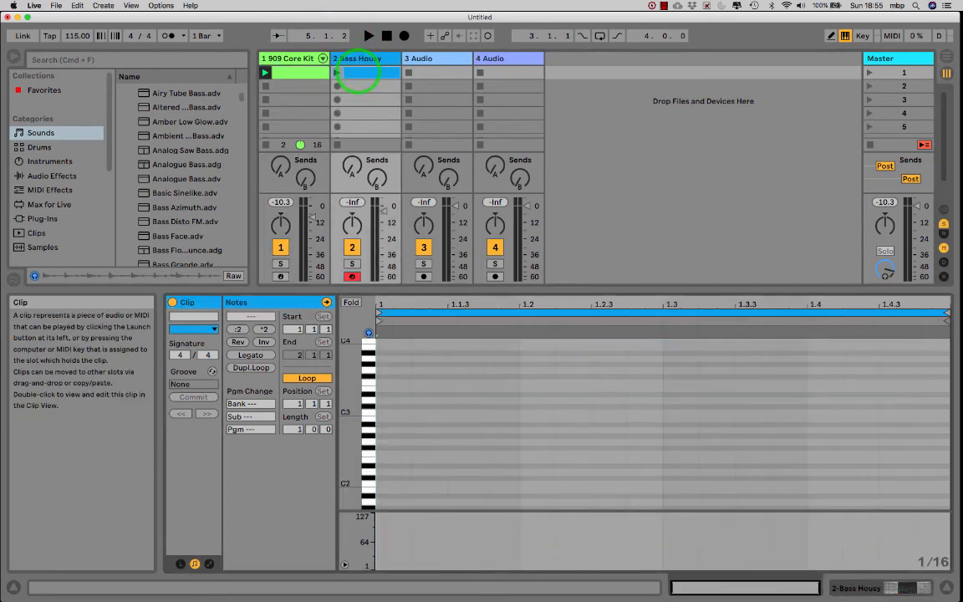
Audition the bass sound on the piano roll's lower keys, including F#2 and C1
double_click(349, 394)
scroll(349, 395, down, 10)
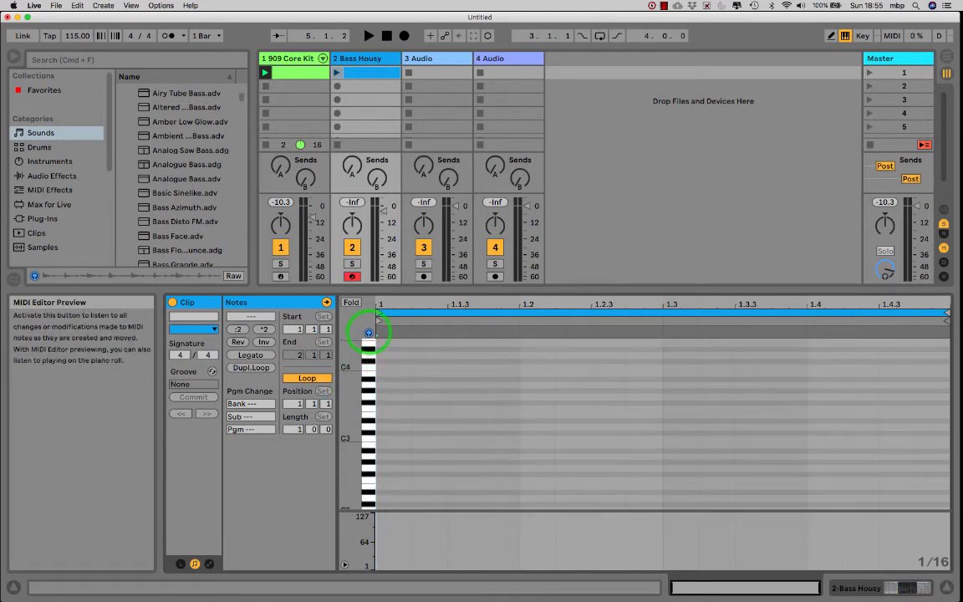
drag(368, 436, 362, 481)
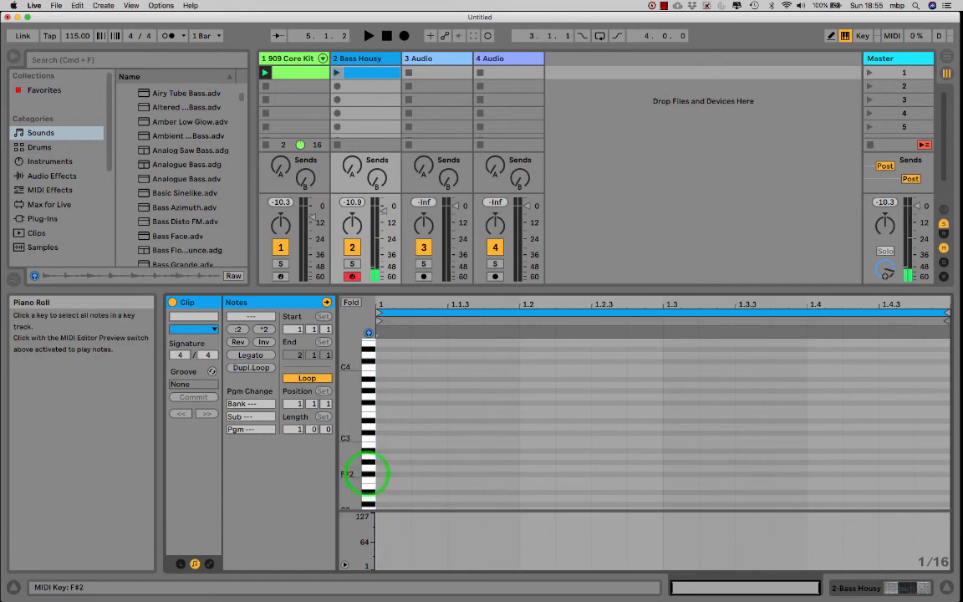
scroll(368, 480, down, 5)
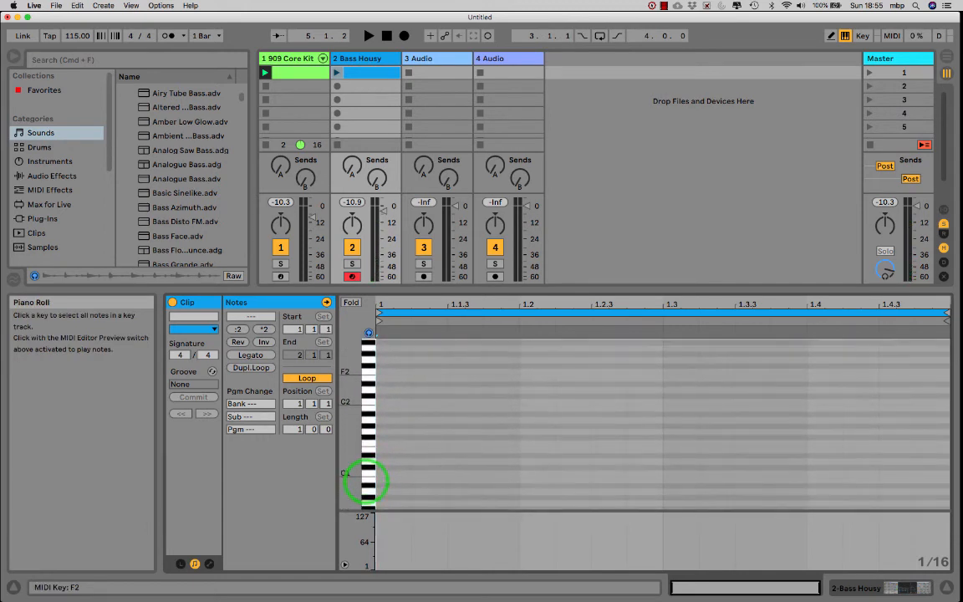
click(367, 472)
mouse_move(367, 472)
mouse_down()
mouse_move(365, 423)
mouse_move(368, 472)
mouse_up()
click(368, 472)
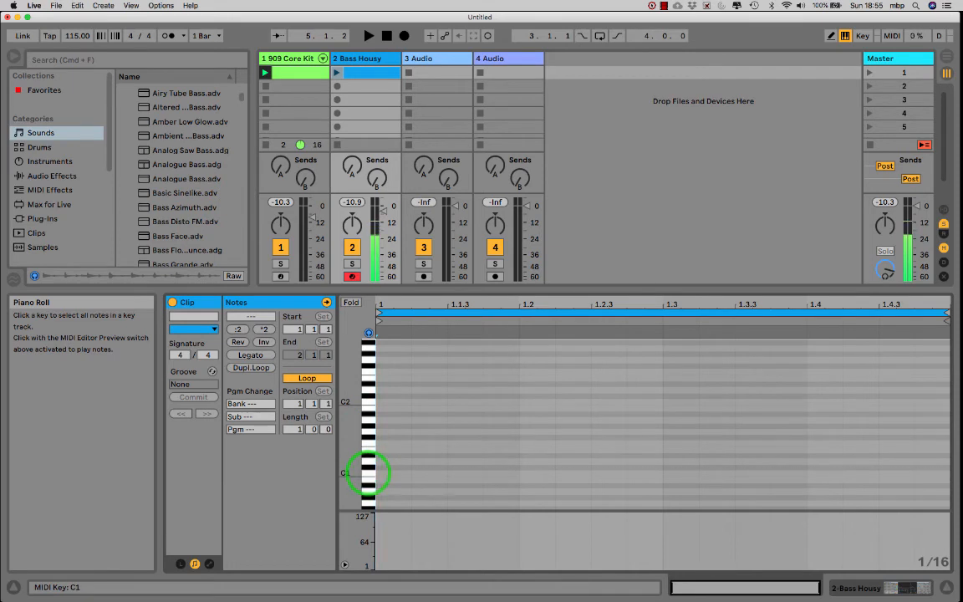
Enable Draw Mode and draw a sixteenth F#0 note at 1.1.2 in the bass clip
key(b)
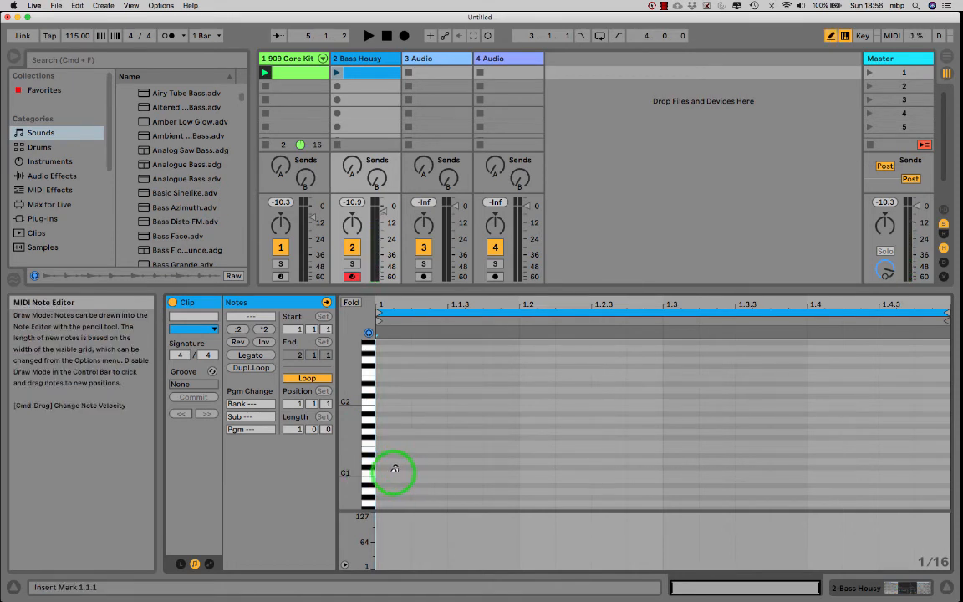
scroll(390, 460, down, 4)
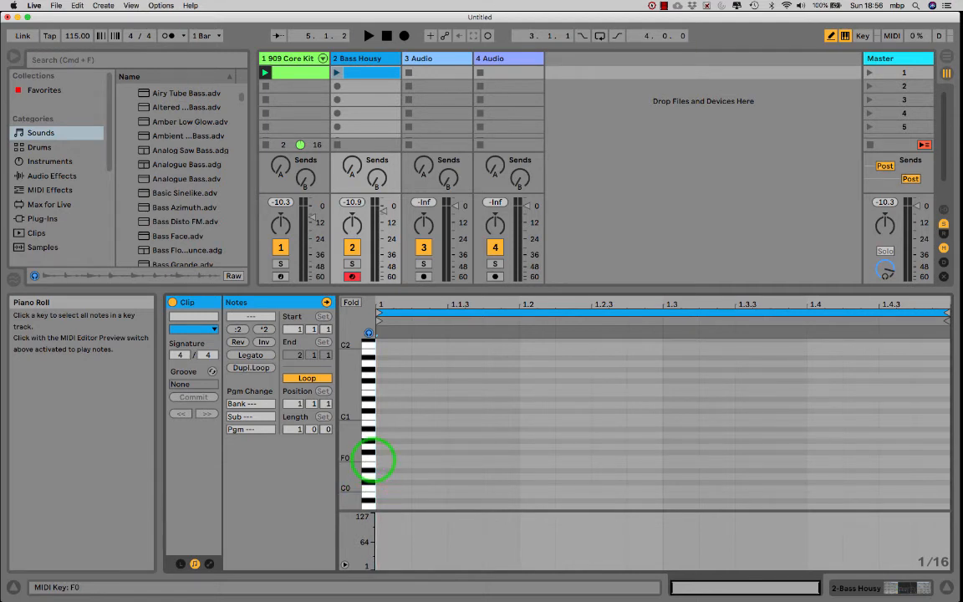
click(427, 451)
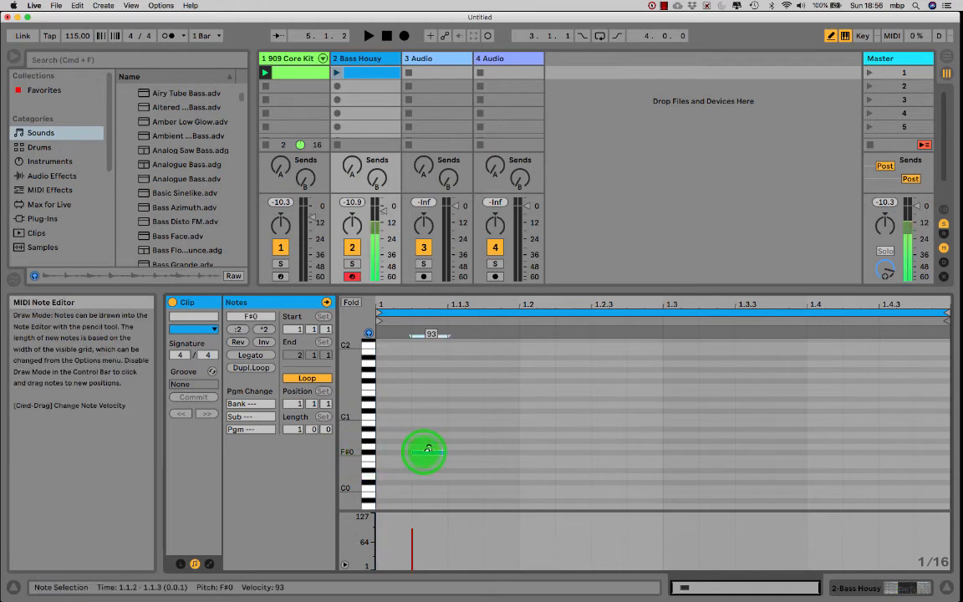
Draw a G#0 note at 1.1.3 and an F#0 note at 1.1.4 extended to 1.2.2
drag(344, 451, 351, 452)
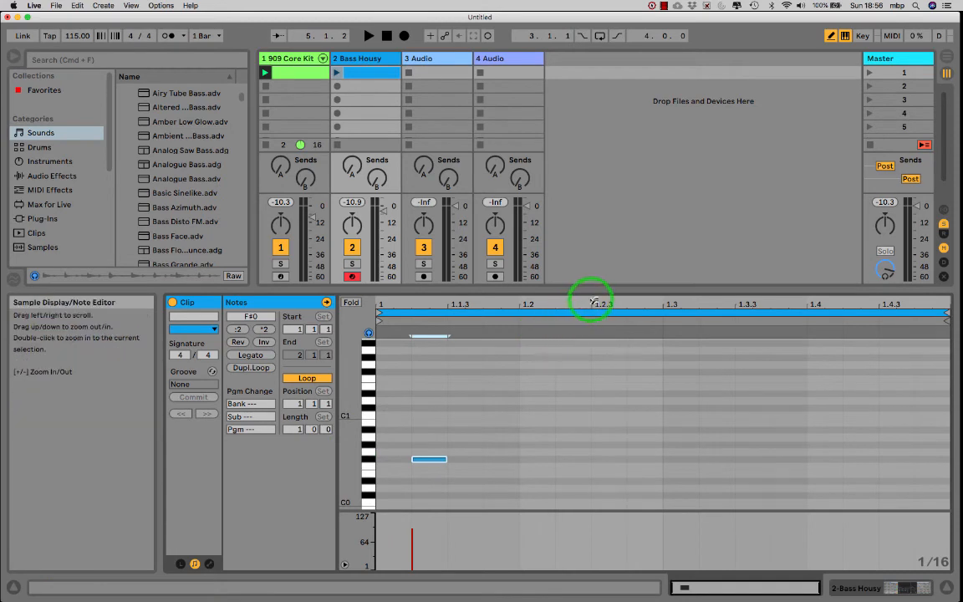
drag(591, 306, 591, 304)
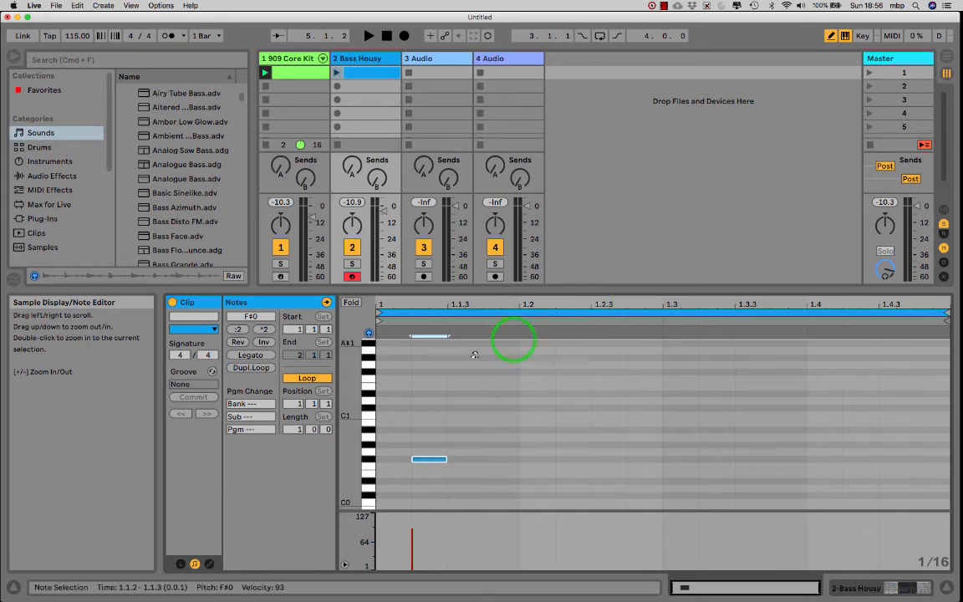
drag(344, 458, 344, 455)
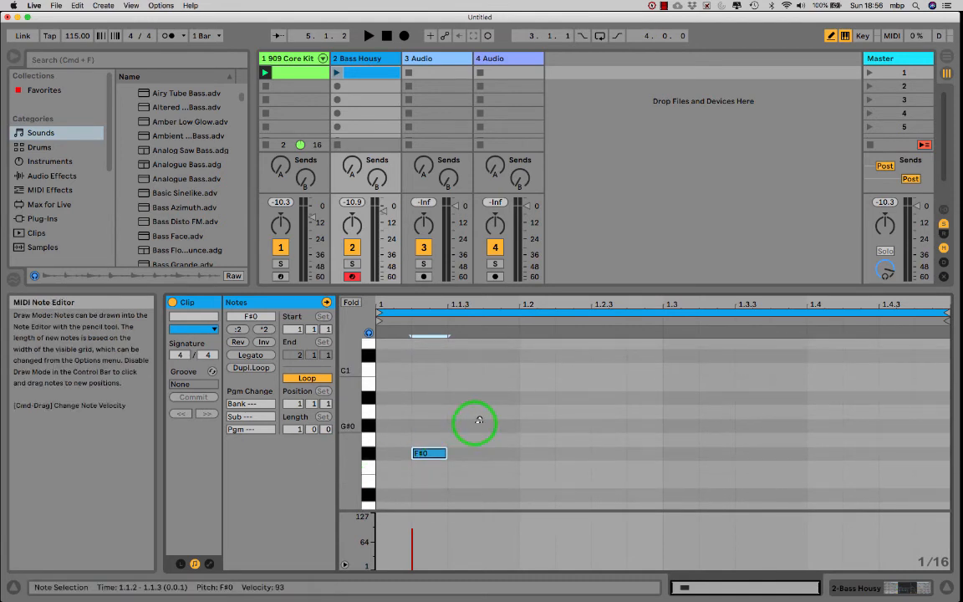
click(478, 420)
click(503, 454)
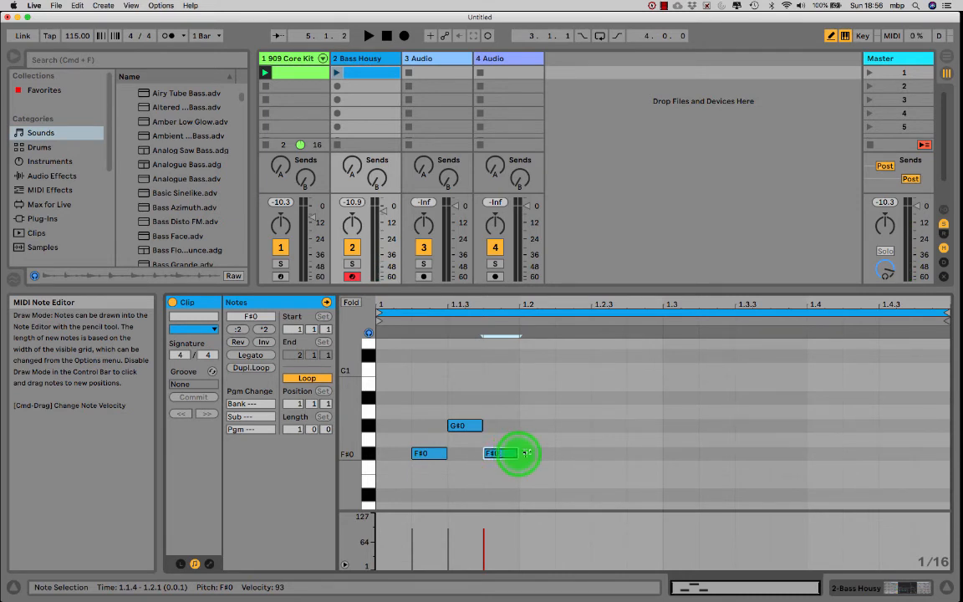
drag(526, 453, 555, 453)
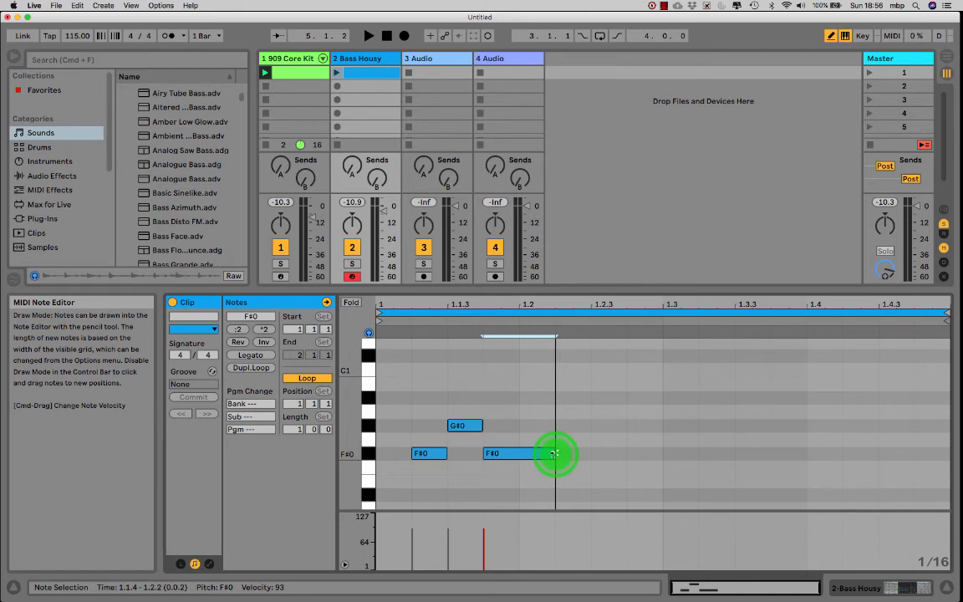
drag(555, 452, 558, 452)
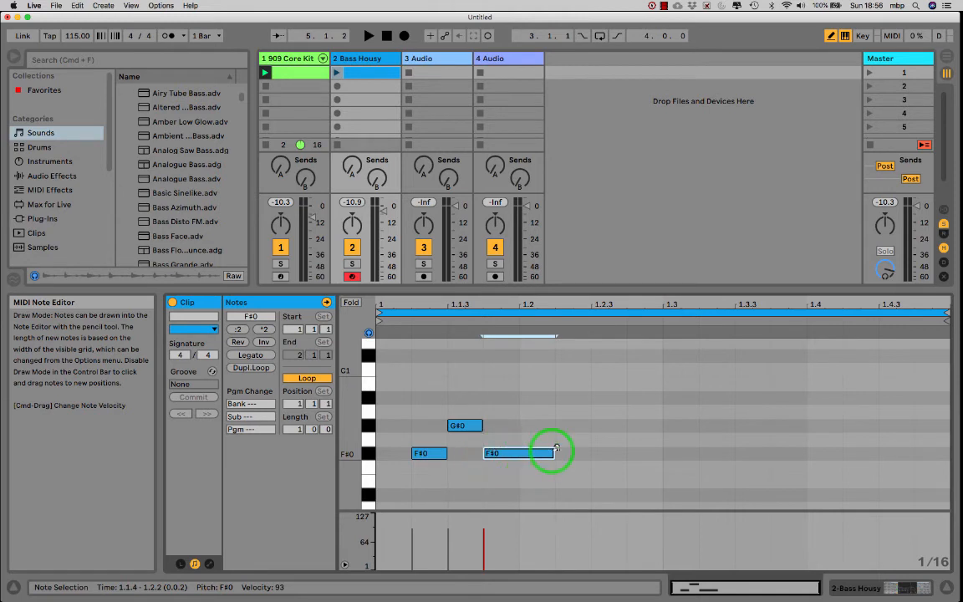
Draw an F#0 note at 1.2.3 in the bass clip and extend it to 1.3.1
click(612, 452)
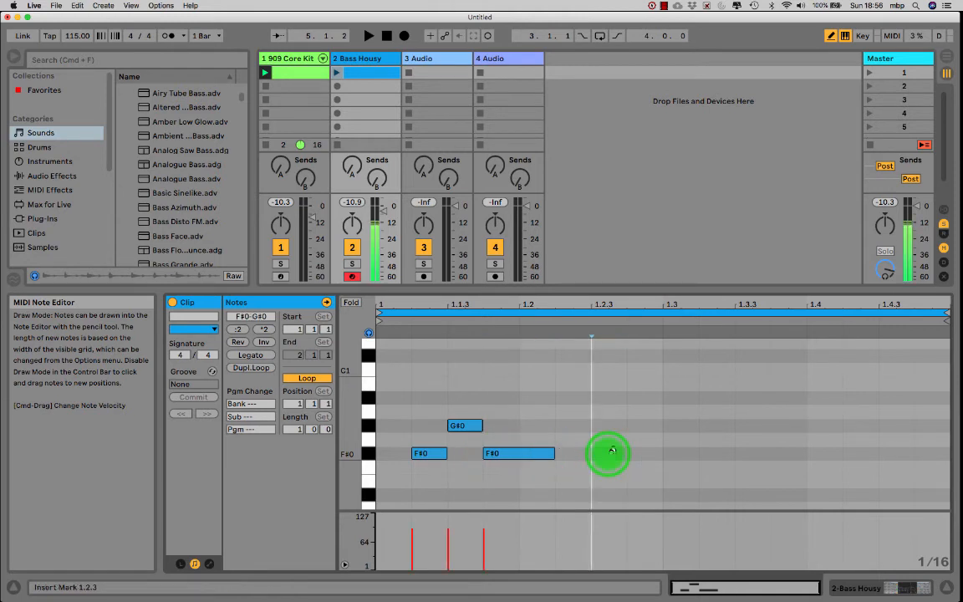
click(612, 451)
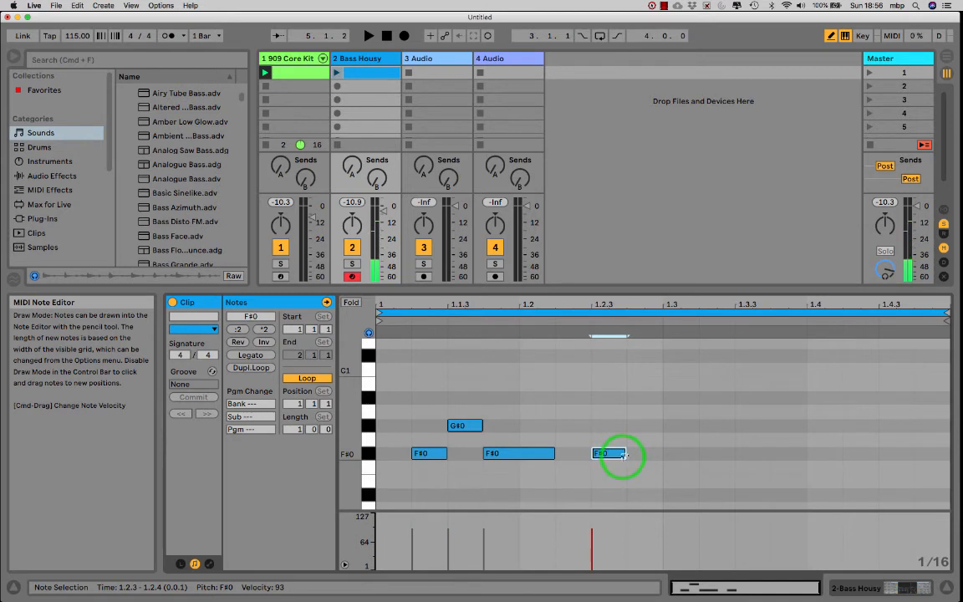
drag(623, 455, 661, 454)
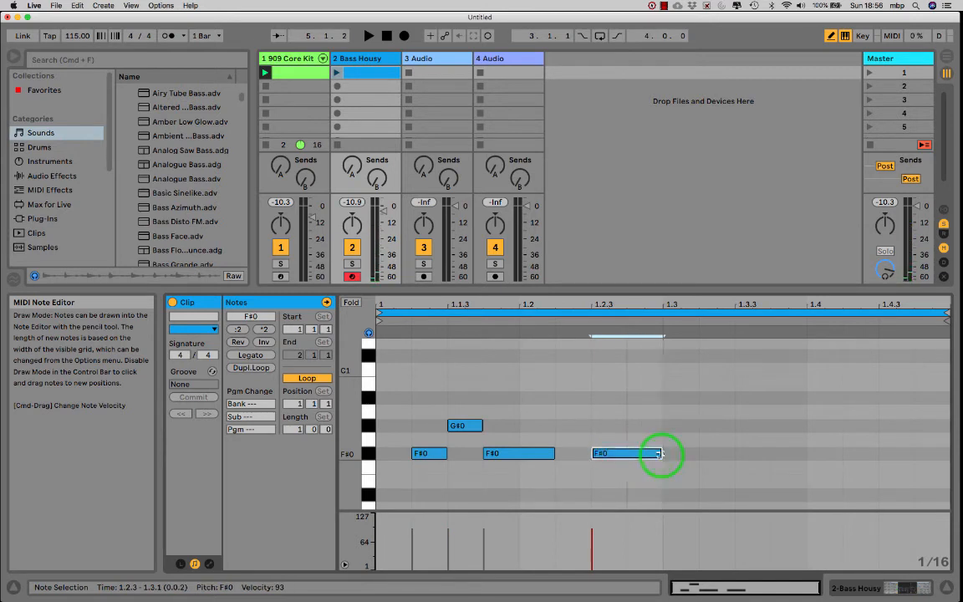
Draw sixteenth F#0, G#0 and A#0 notes at 1.3.2, 1.3.3 and 1.3.4, plus an F#0 note from 1.4.3 to 2.1.1
click(713, 451)
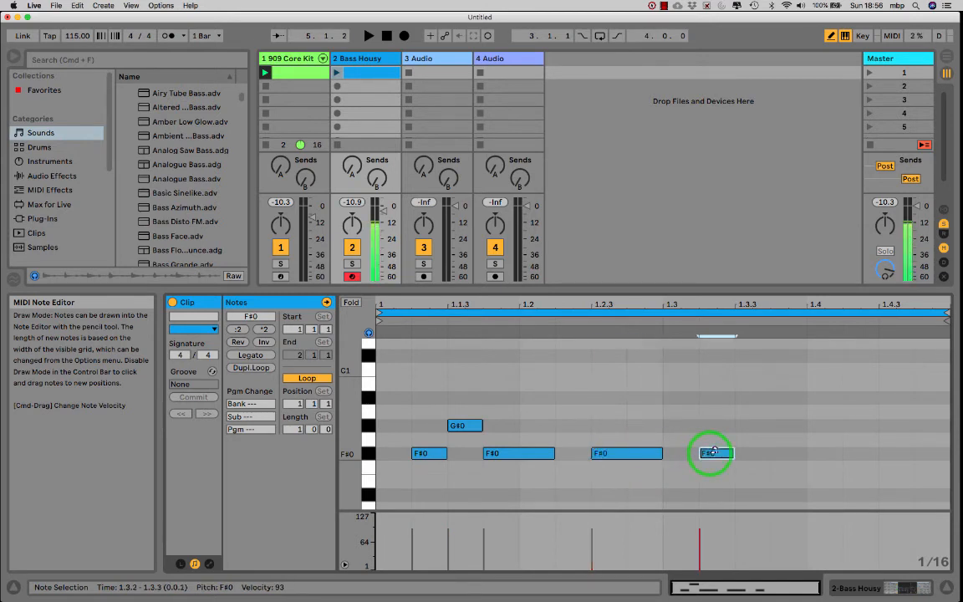
click(751, 426)
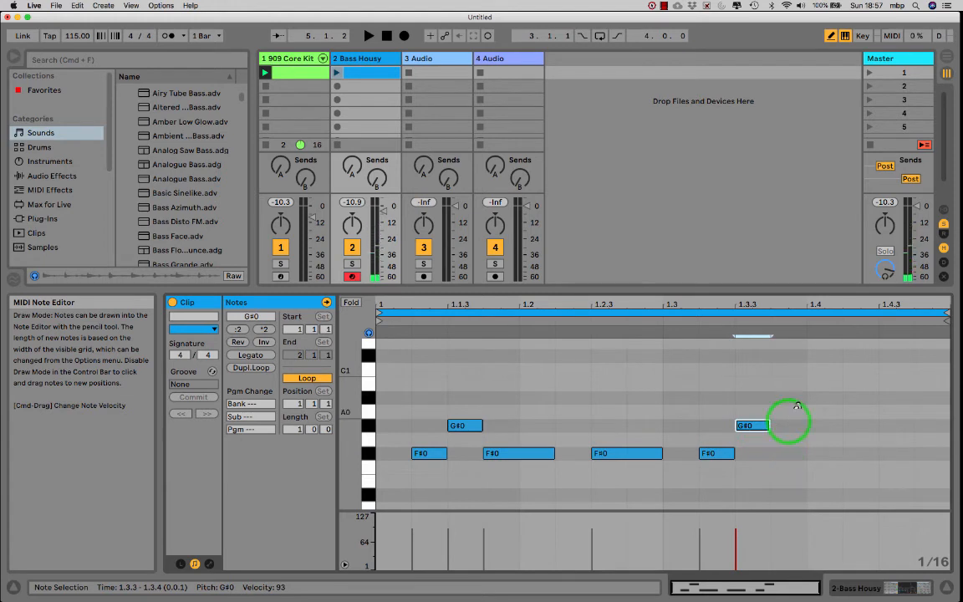
click(794, 397)
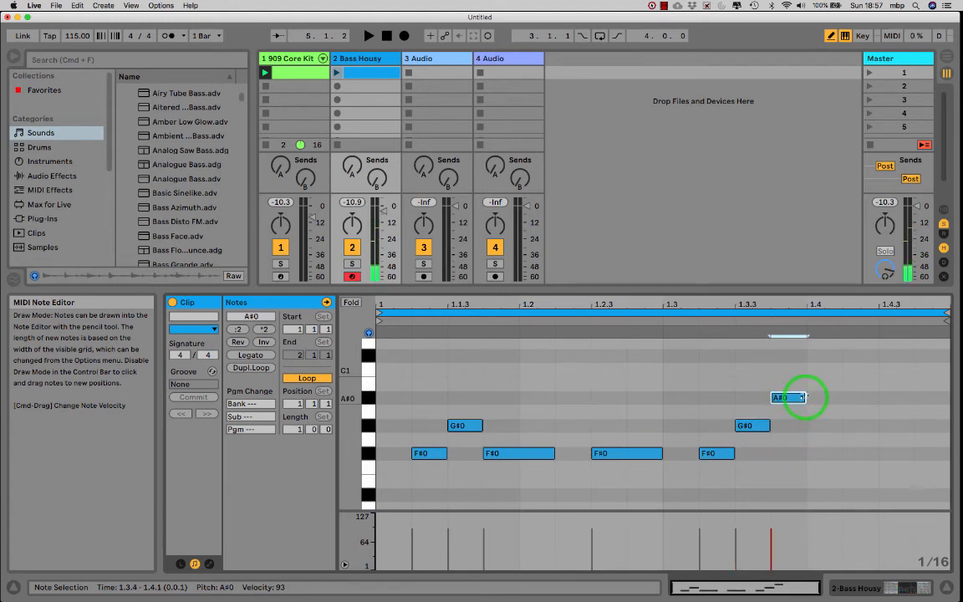
click(891, 452)
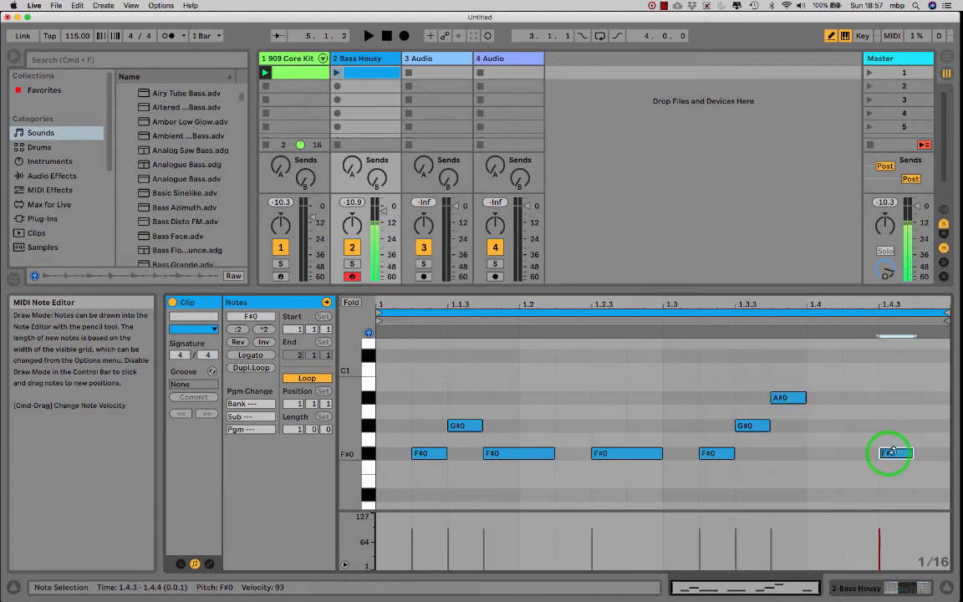
drag(911, 453, 947, 453)
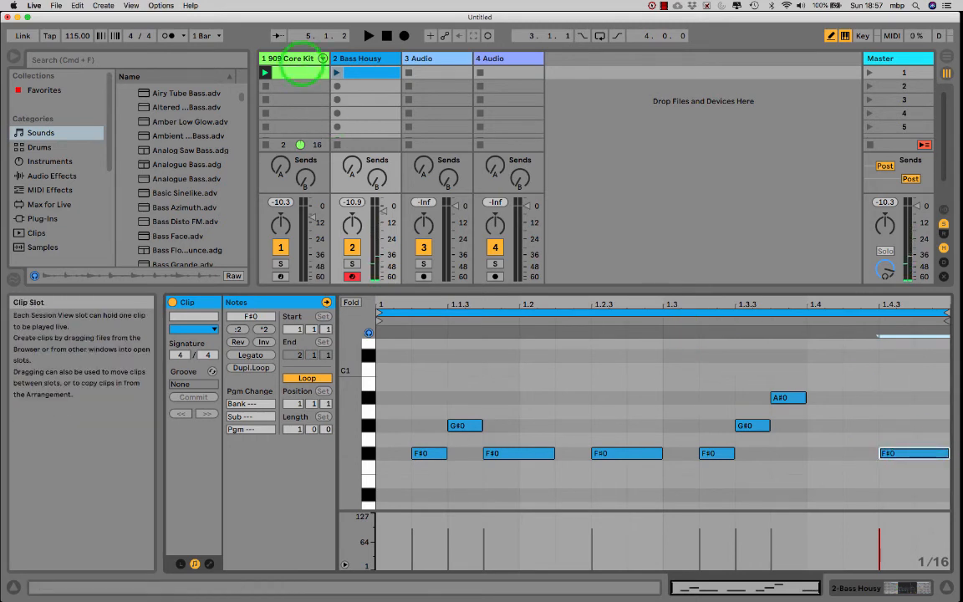
Play the bass clip together with the drum clip and turn off Draw Mode
click(338, 73)
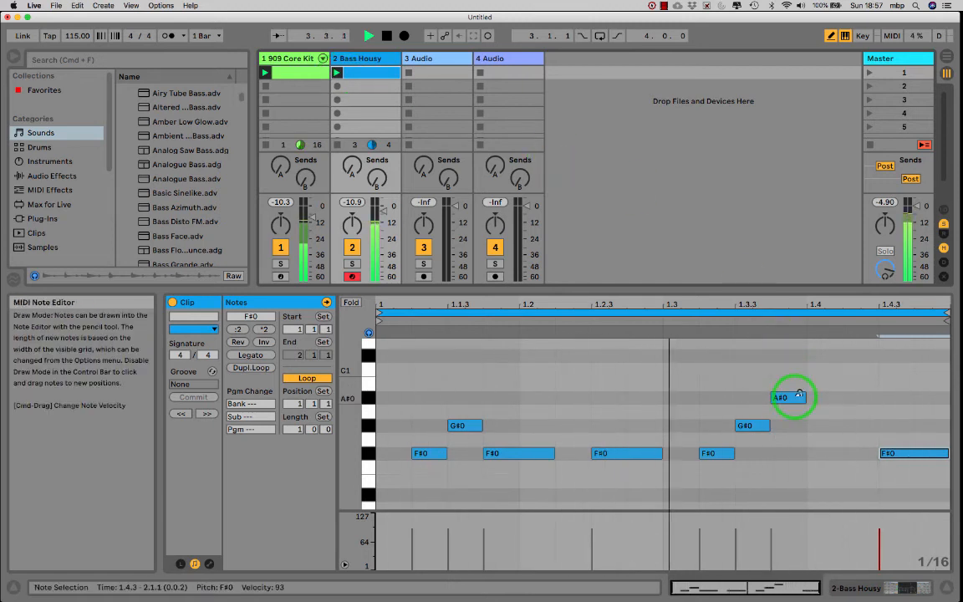
key(b)
mouse_move(786, 402)
mouse_down()
mouse_move(793, 425)
mouse_move(796, 409)
mouse_up()
key(space)
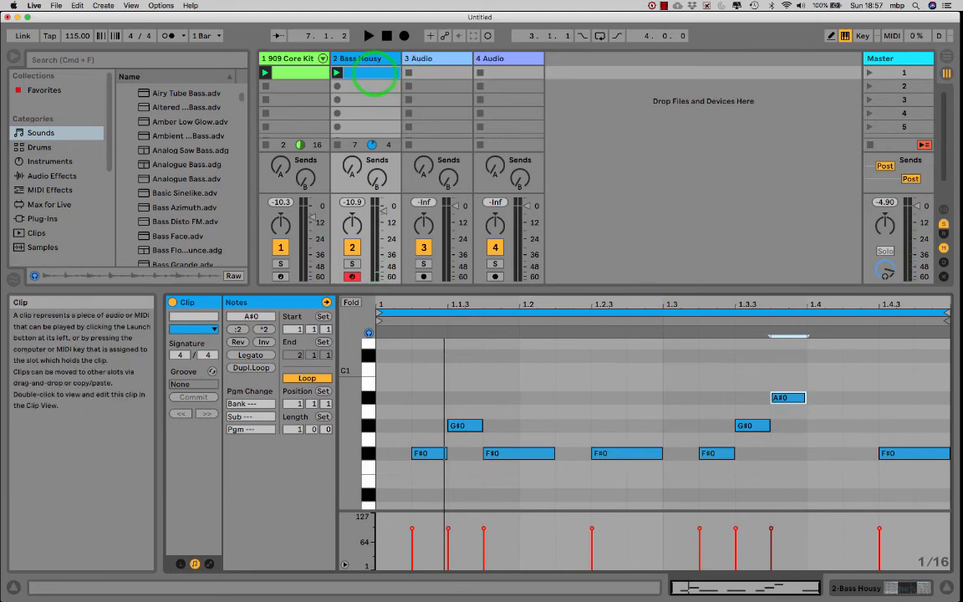
Open the 909 Core Kit clip, reduce the clip editor's height, and show the drum track's devices
click(304, 74)
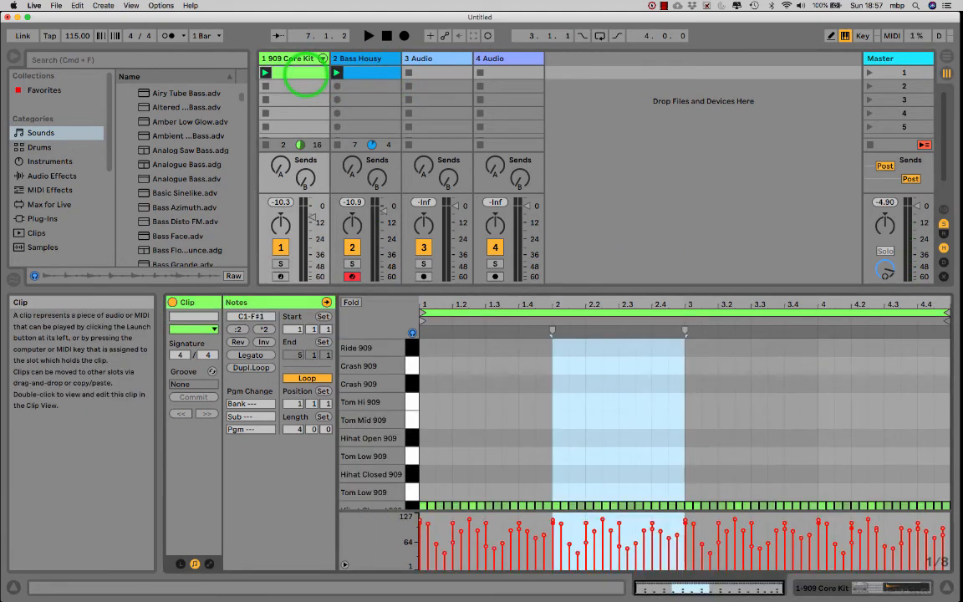
drag(505, 284, 492, 379)
click(297, 73)
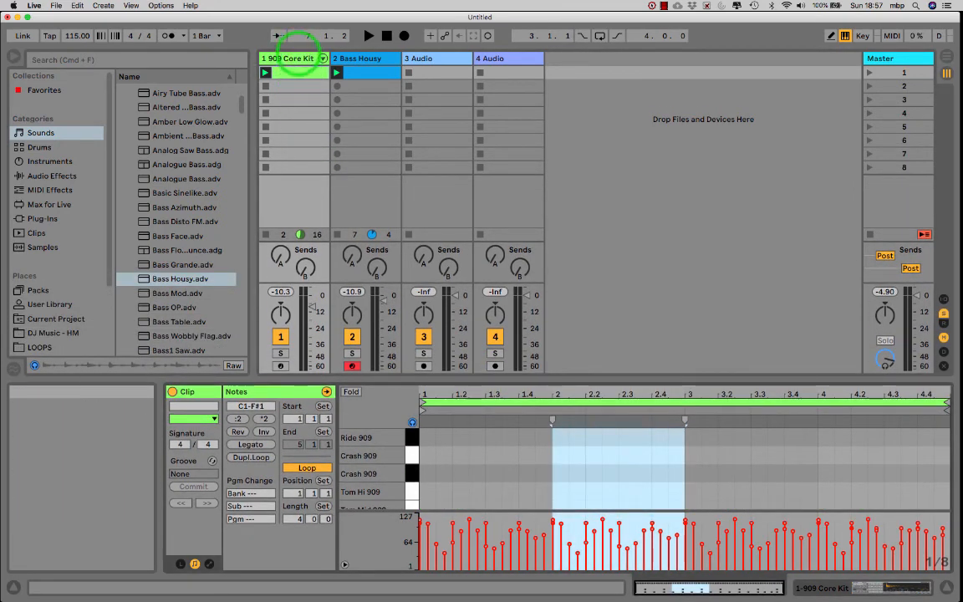
click(297, 60)
click(297, 73)
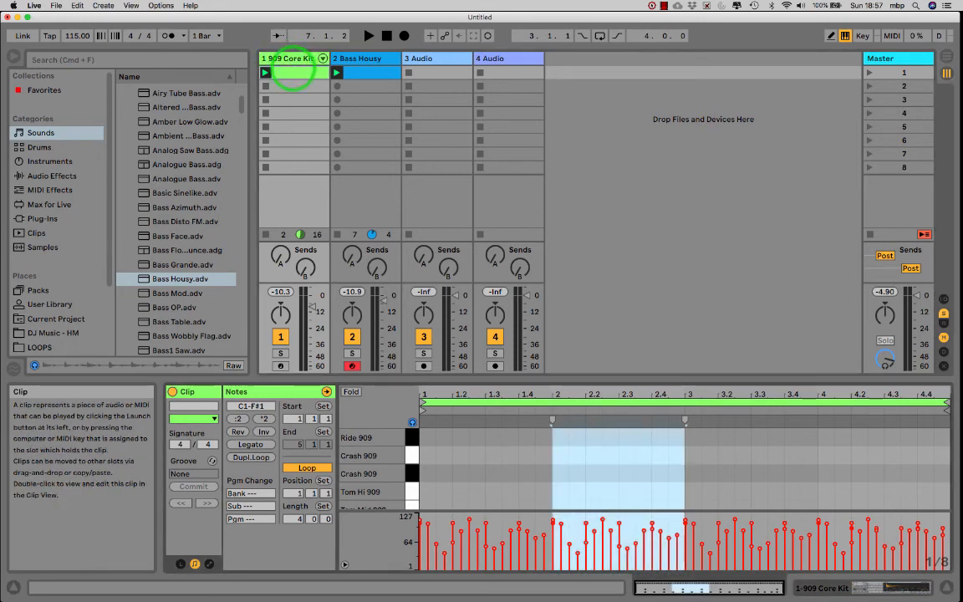
key(shift+Tab)
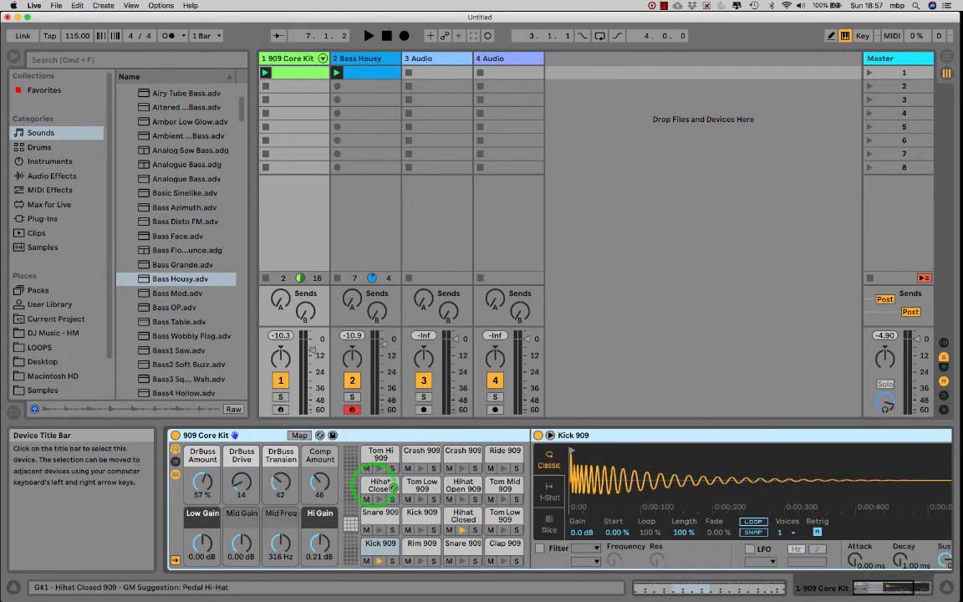
Hide the Kick 909 pad's device chain and add the Drum Buss audio effect after the 909 Core Kit
scroll(383, 501, right, 3)
scroll(390, 493, right, 2)
scroll(359, 498, left, 5)
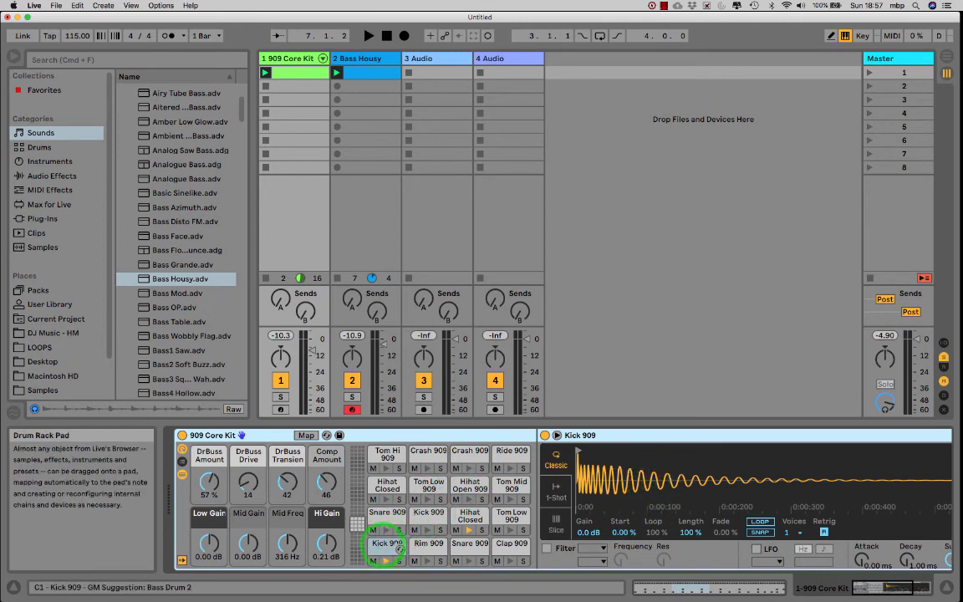
drag(387, 547, 125, 222)
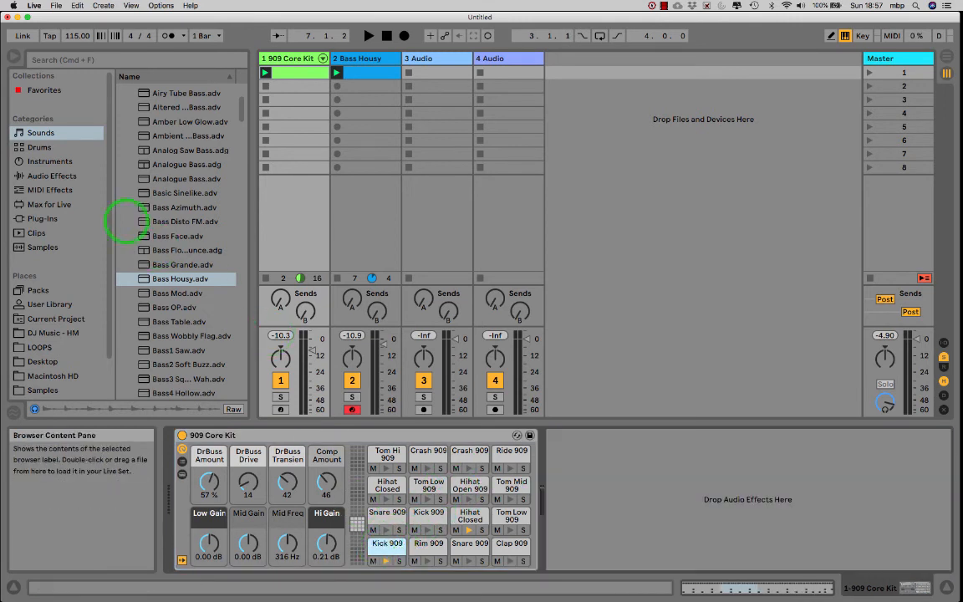
click(59, 176)
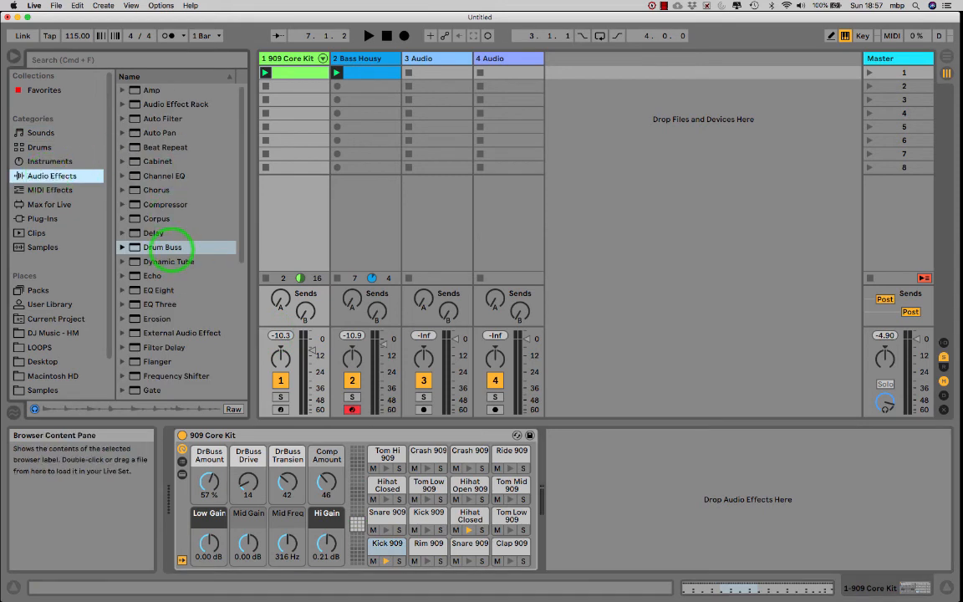
drag(167, 248, 567, 462)
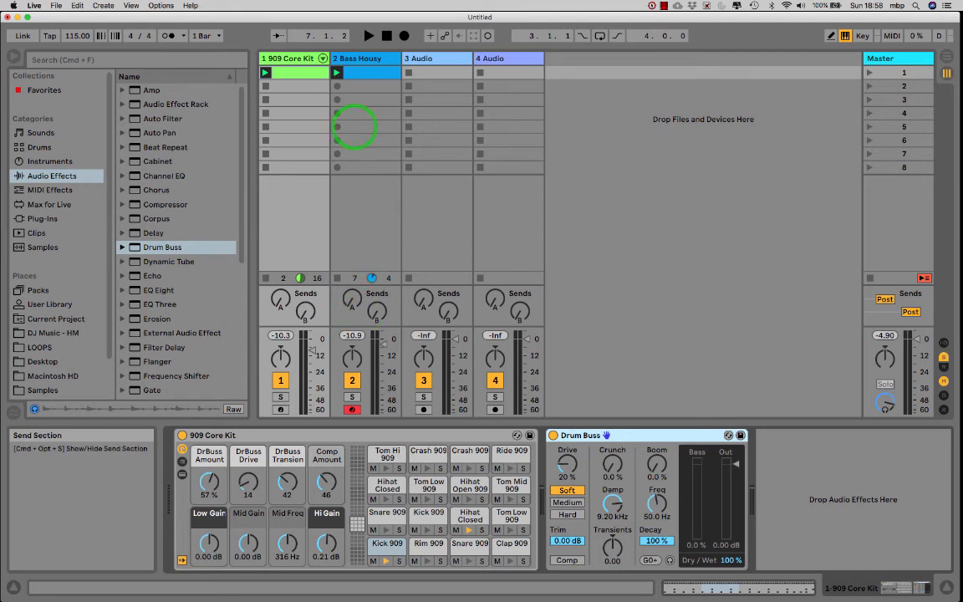
Set the Drum Buss Drive to 23 % while the drums play, and set the 909 Core Kit track volume to -9.0 dB
key(space)
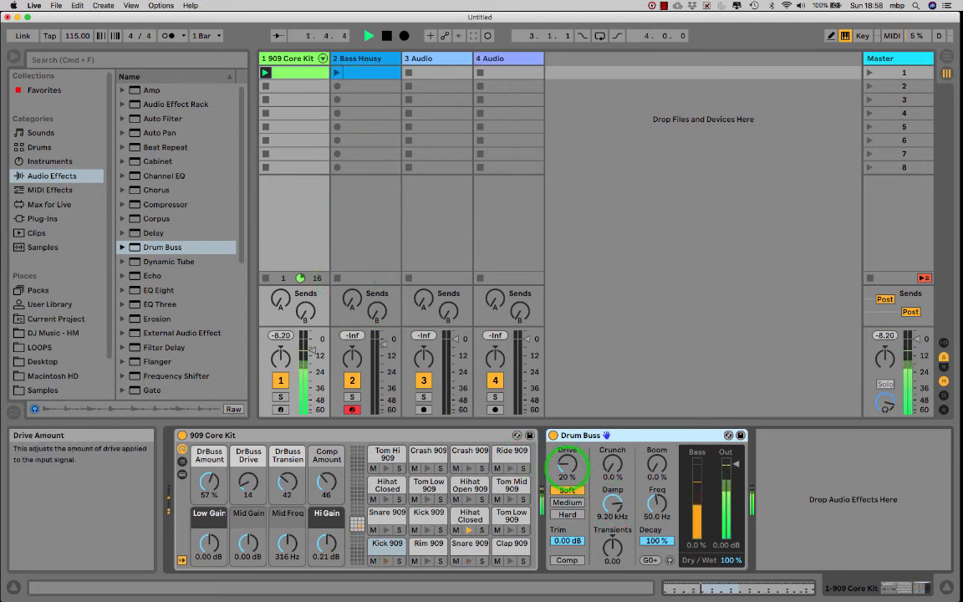
mouse_move(566, 462)
mouse_down()
mouse_move(566, 452)
mouse_move(566, 462)
mouse_up()
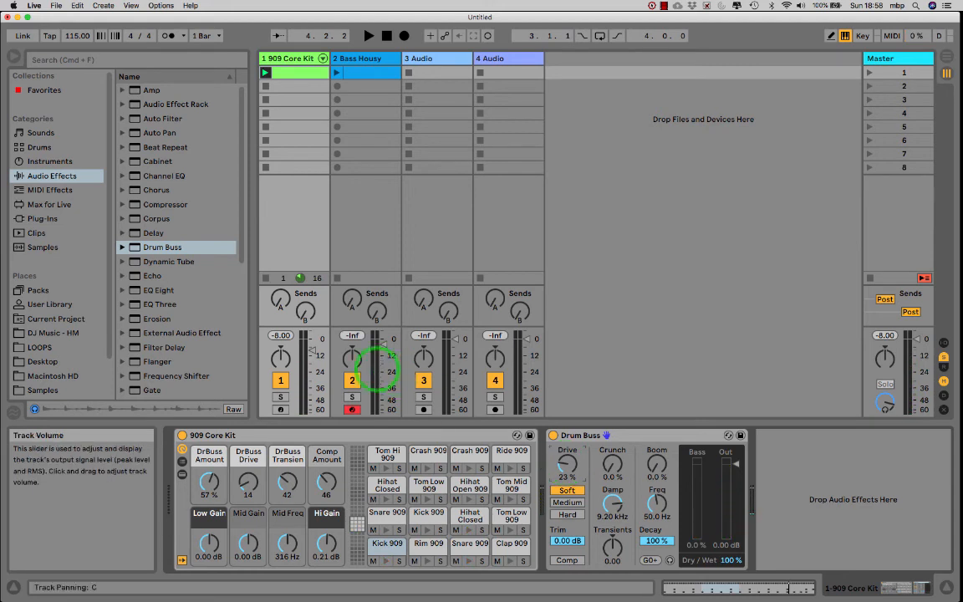
drag(312, 350, 310, 347)
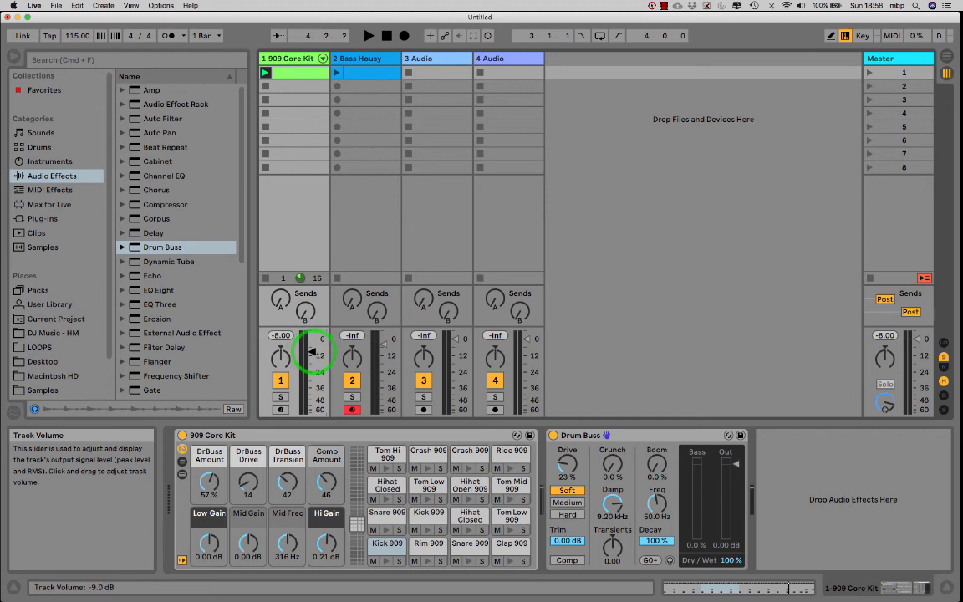
Try Hard distortion in Drum Buss during playback, raise Drive to 29 %, and choose Medium distortion
key(space)
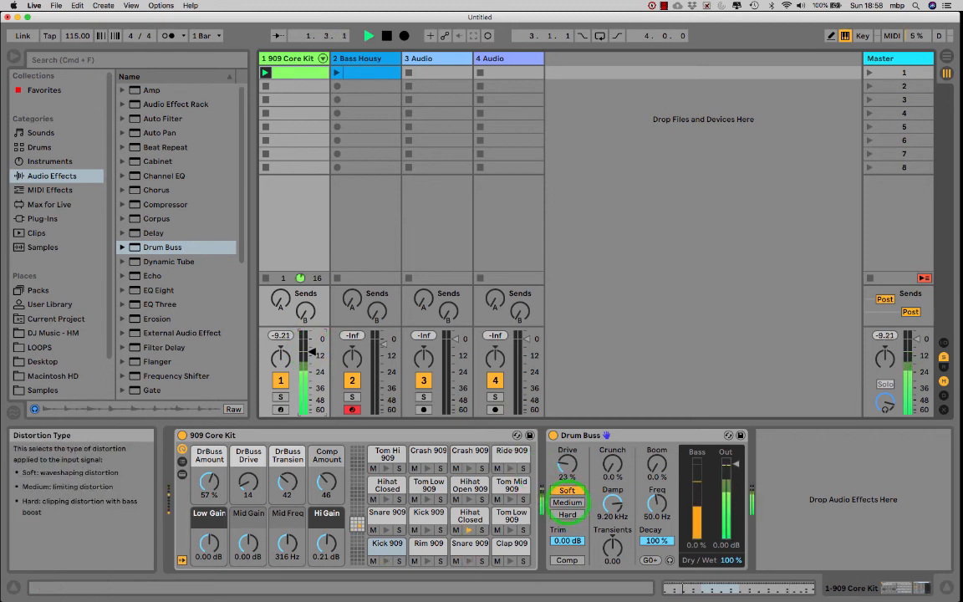
click(566, 501)
click(567, 513)
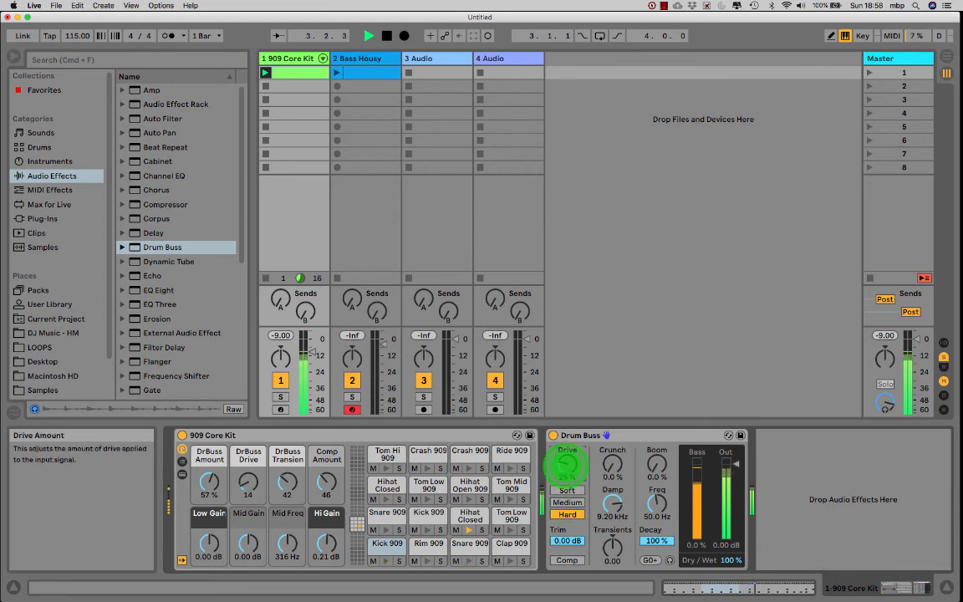
click(567, 501)
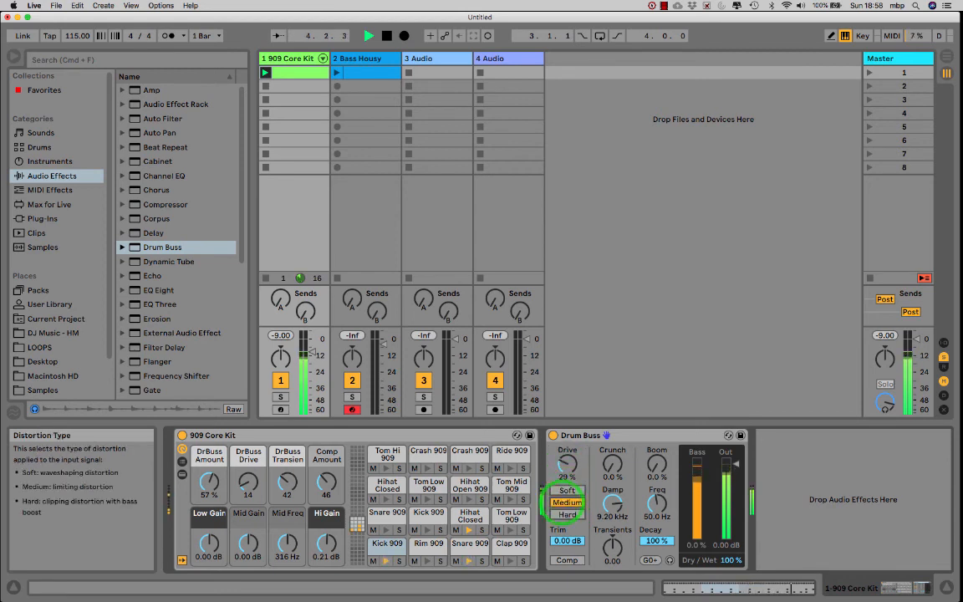
Set the Drum Buss Trim to -3.75 dB and enable its compressor while the drums play
click(567, 539)
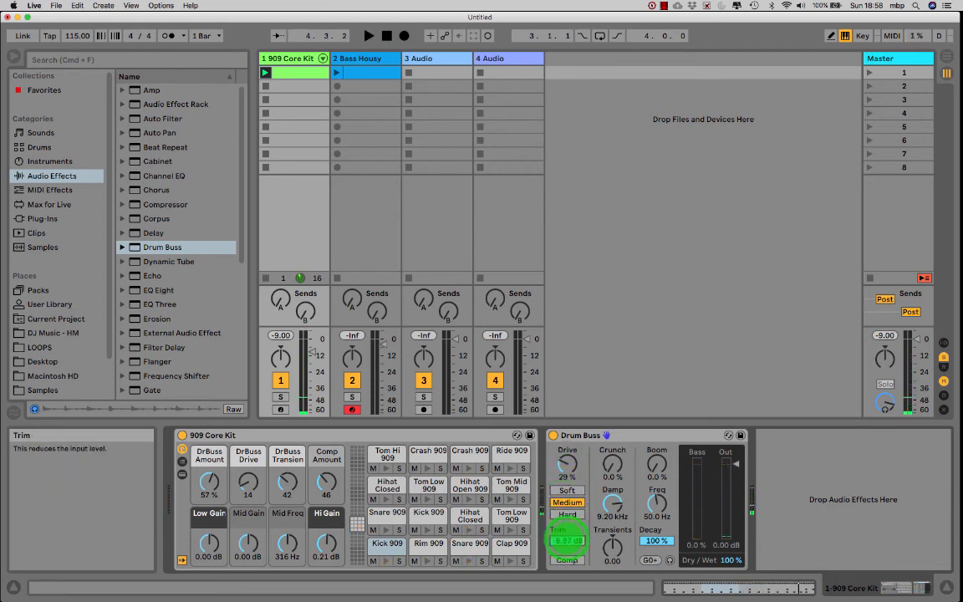
drag(567, 539, 567, 539)
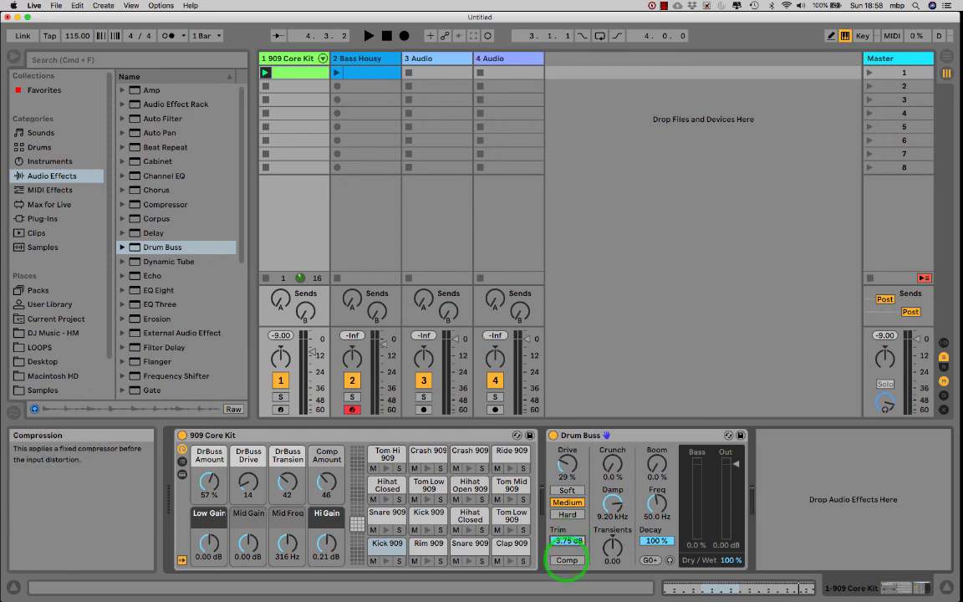
key(space)
click(567, 560)
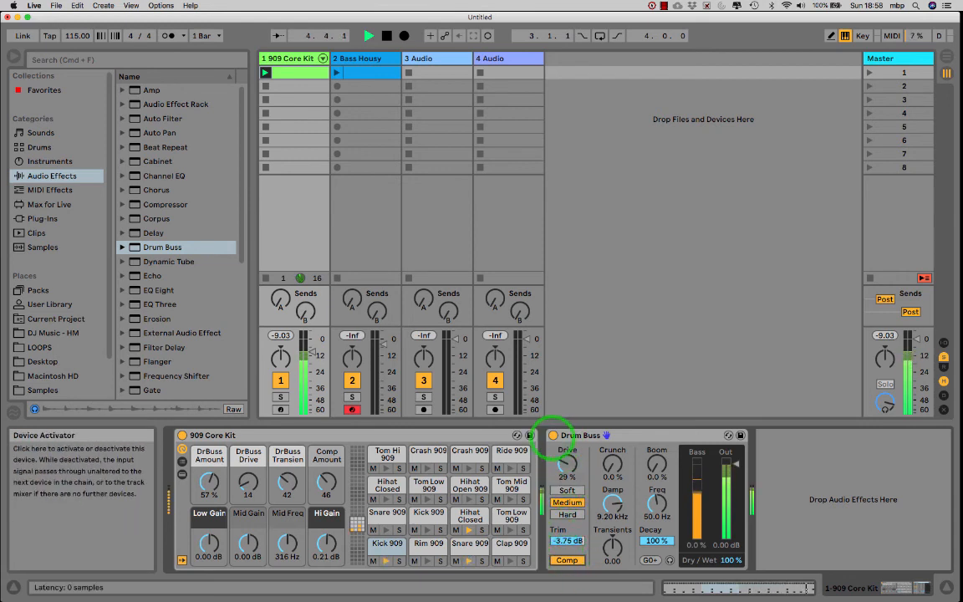
Bypass and reactivate Drum Buss during playback to compare the drums with and without it
click(553, 435)
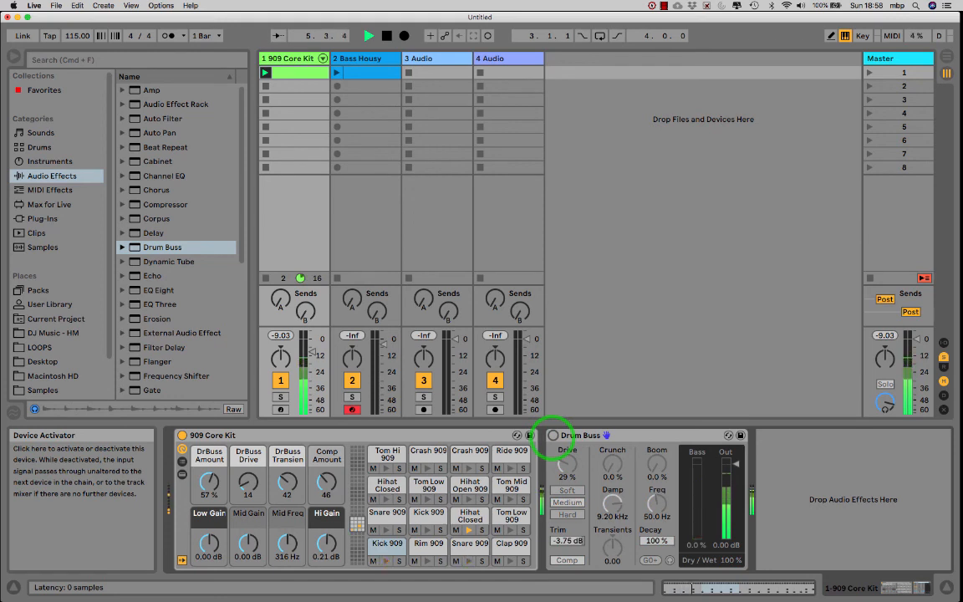
click(552, 436)
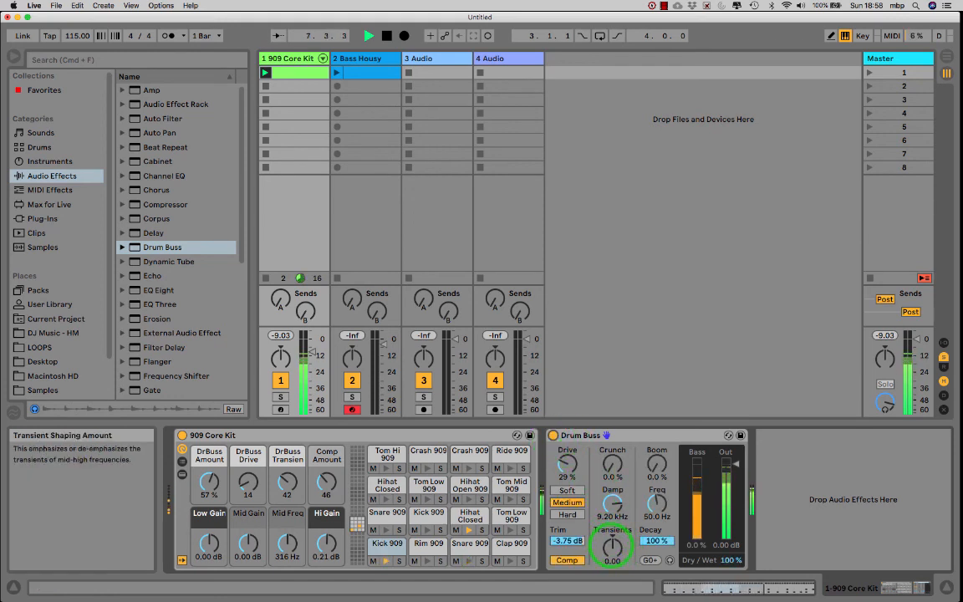
key(space)
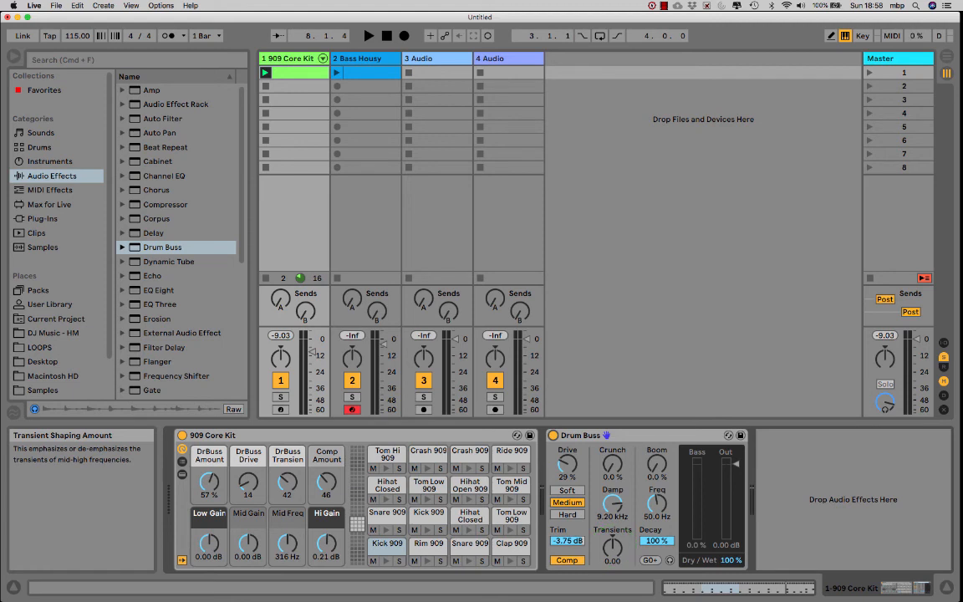
Set the Drum Buss Transients to 0.33 while listening to the drums
key(space)
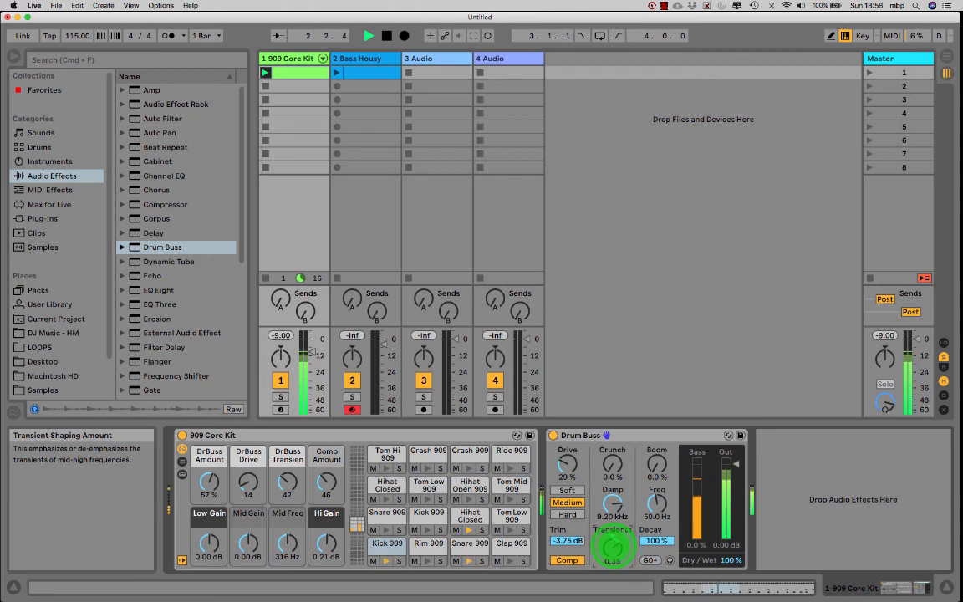
drag(612, 546, 612, 547)
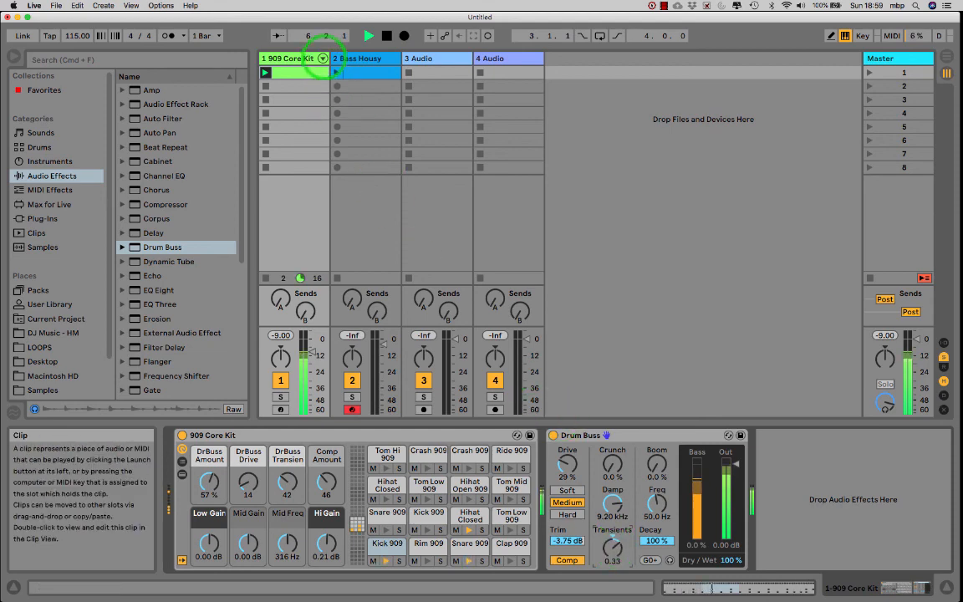
key(space)
Unfold the 909 Core Kit's chain mixer, set the second Hihat Closed chain's volume to -8.0 dB during playback, and fold the mixer again
click(323, 59)
click(323, 63)
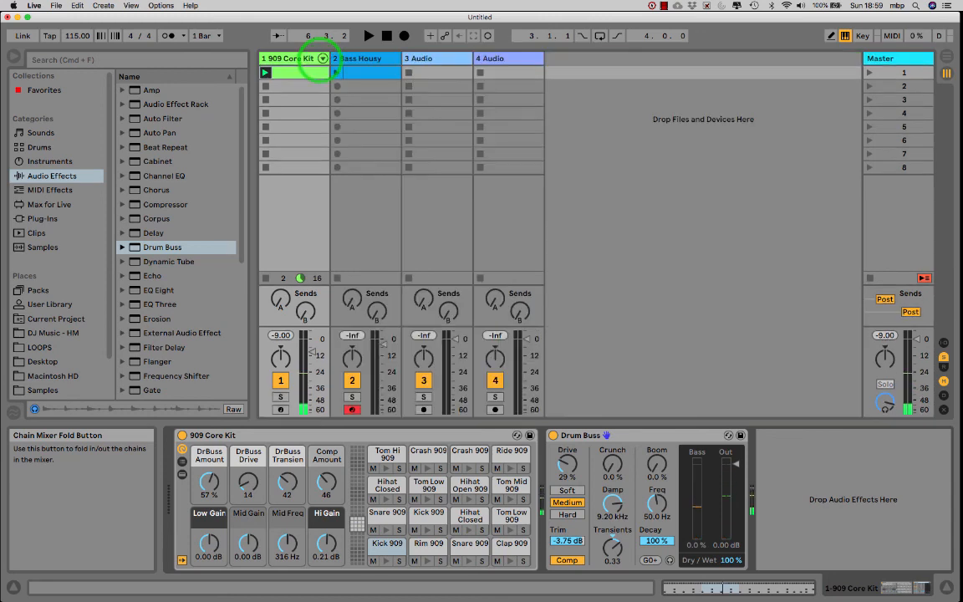
click(323, 63)
key(space)
mouse_move(706, 327)
mouse_down()
mouse_move(694, 333)
mouse_move(707, 337)
mouse_up()
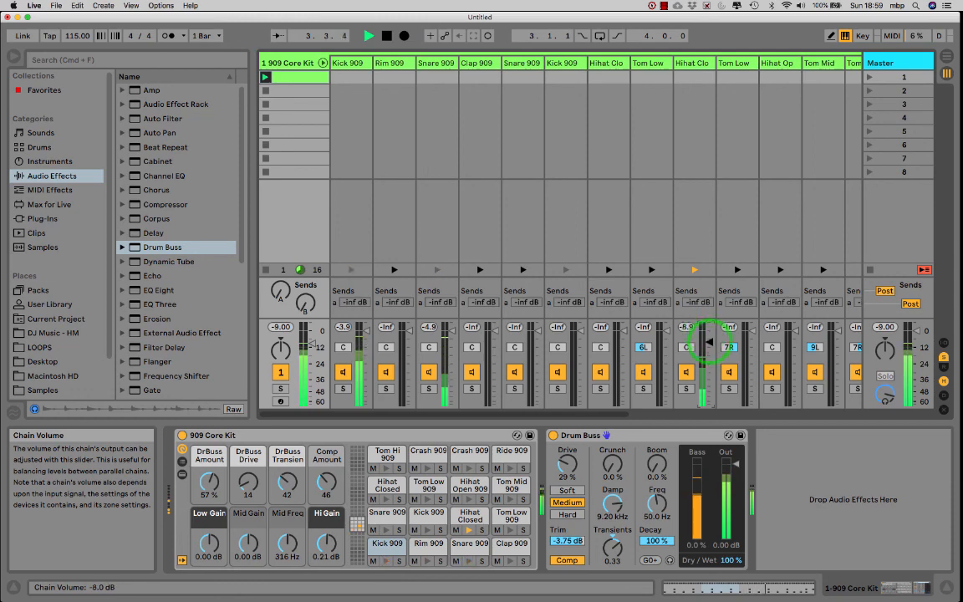
click(322, 62)
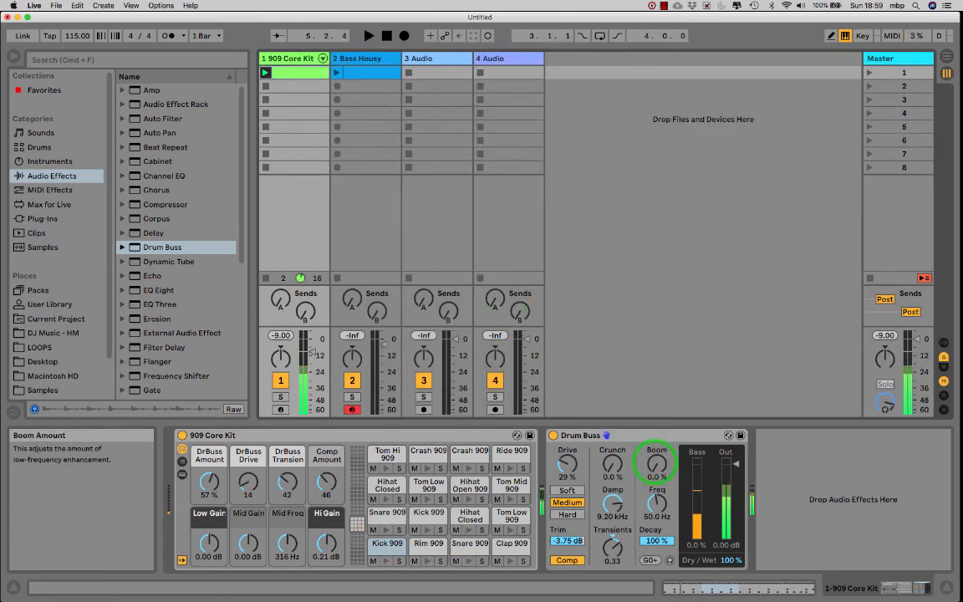
Shape the Drum Buss low end during playback with Boom at 66 %, Freq at 50.2 Hz and Decay at 72 %
click(656, 463)
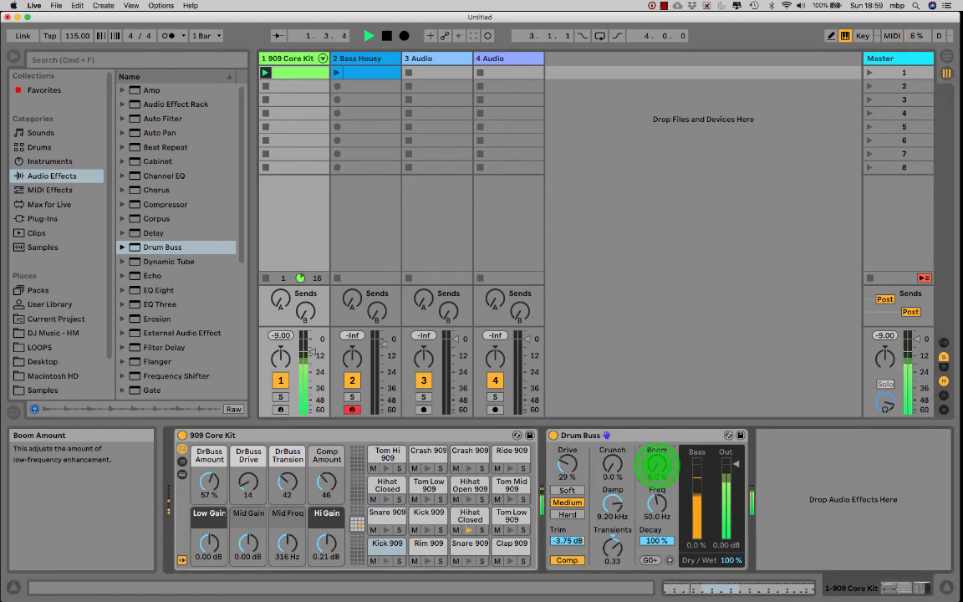
drag(657, 462, 657, 459)
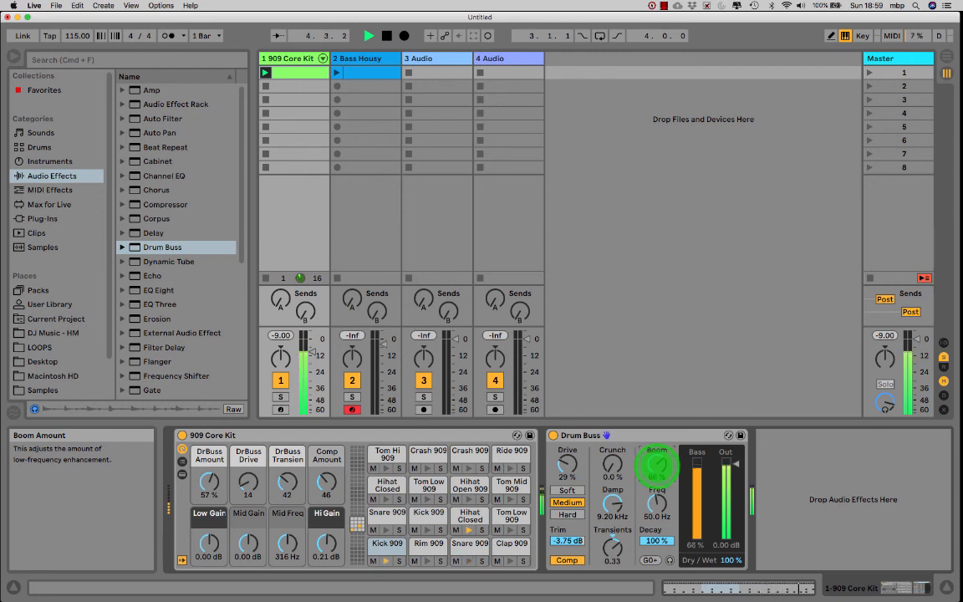
drag(657, 502, 657, 501)
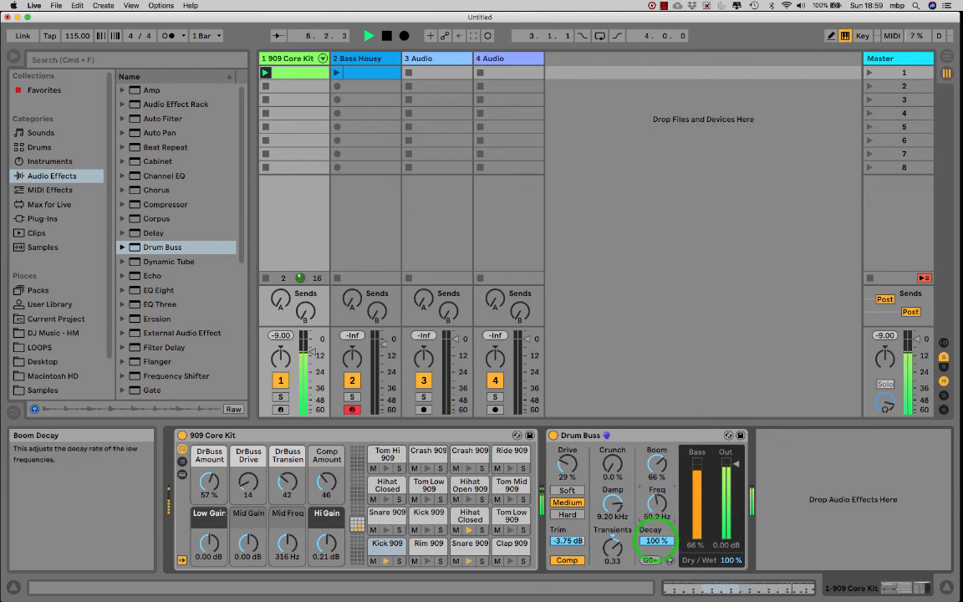
click(657, 540)
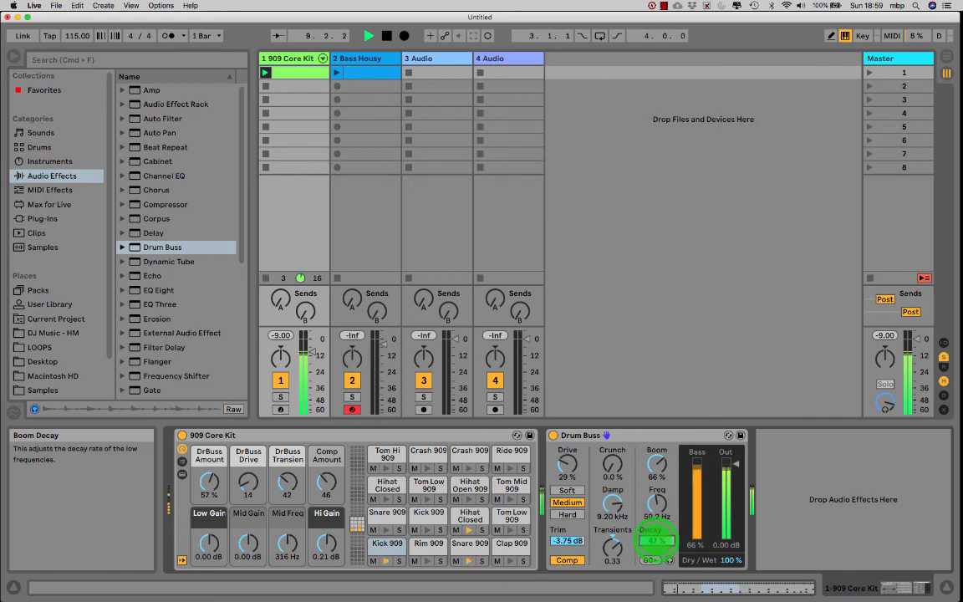
drag(657, 539, 657, 541)
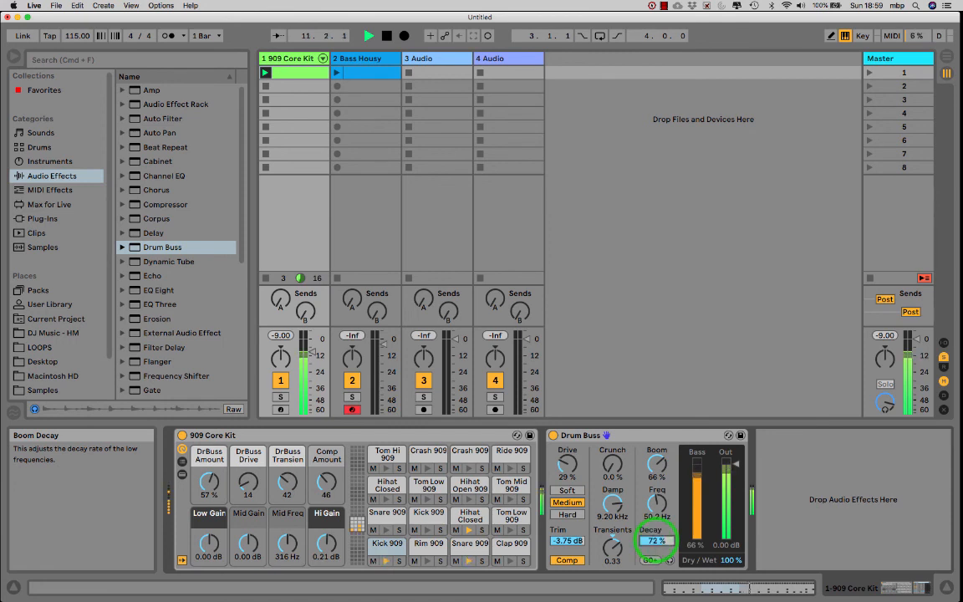
Bypass and reactivate Drum Buss to compare the boosted low end, and set its Dry/Wet to 61 %
click(554, 435)
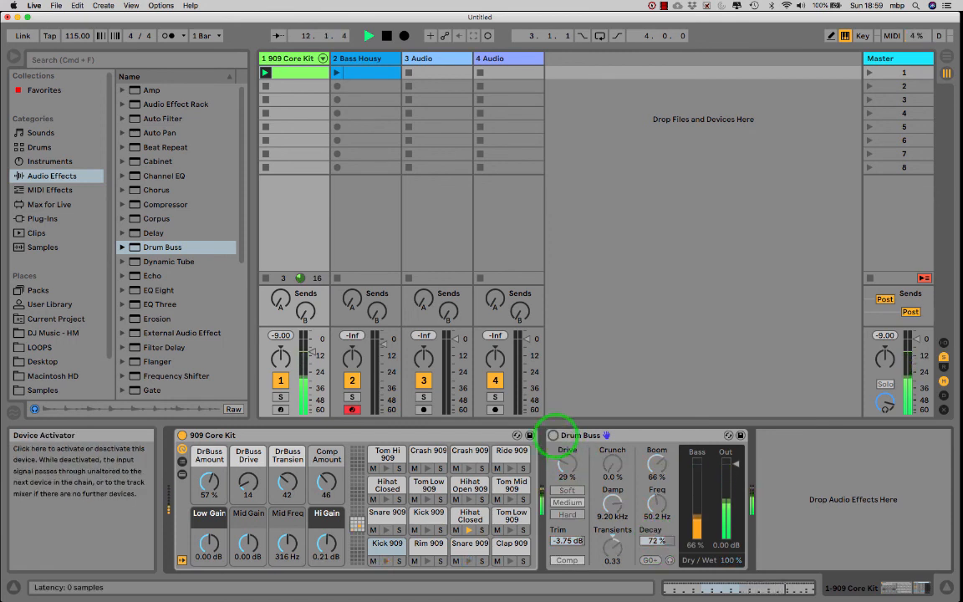
click(554, 435)
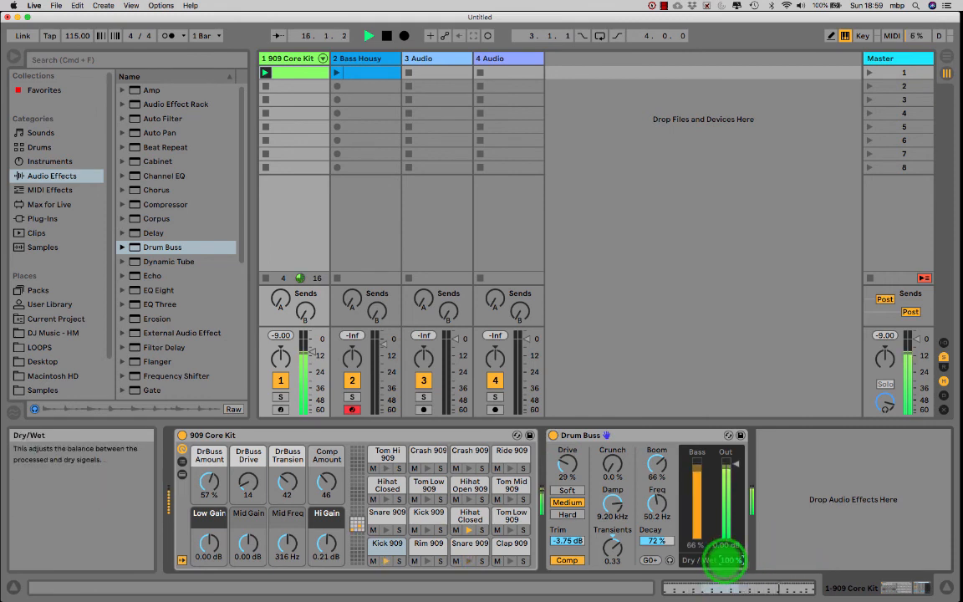
drag(723, 560, 724, 562)
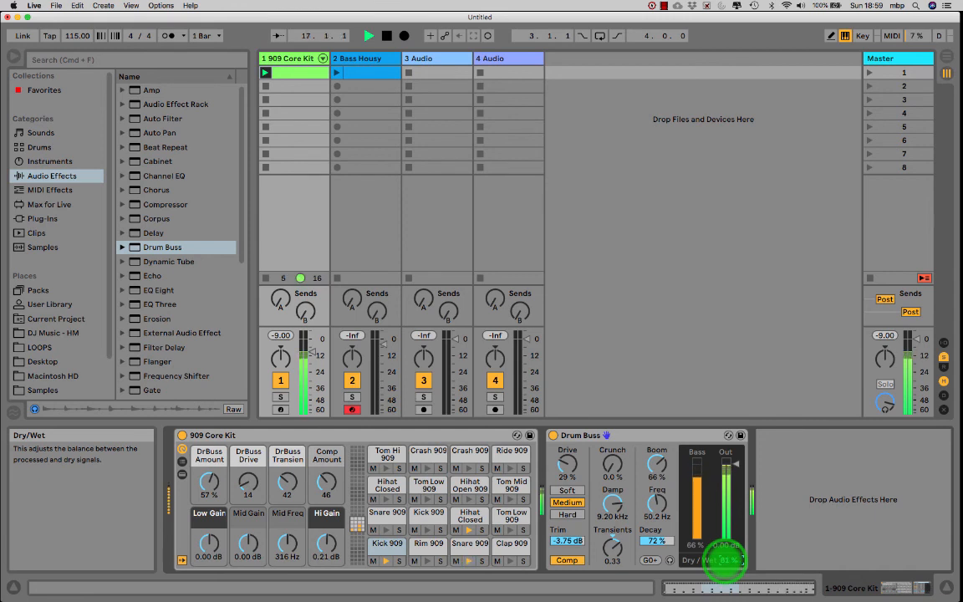
drag(724, 563, 724, 562)
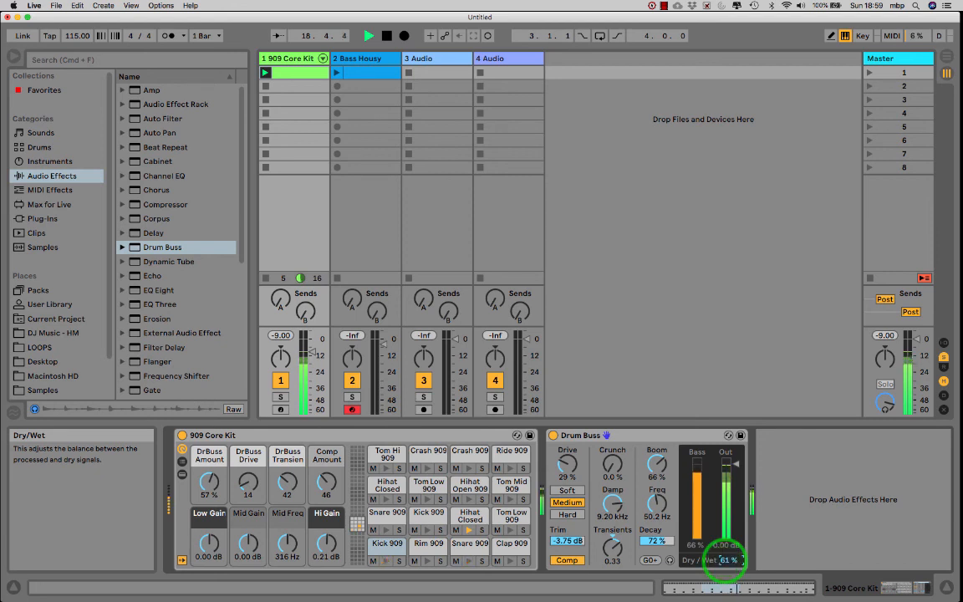
Compare the drums with Drum Buss off and on again at the reduced Dry/Wet mix, and stop playback
click(553, 435)
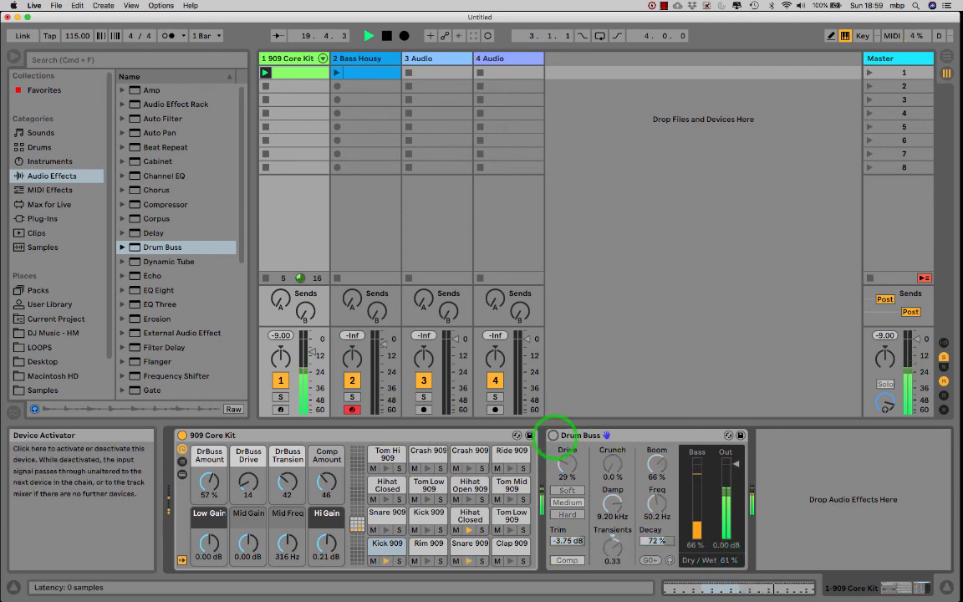
click(553, 436)
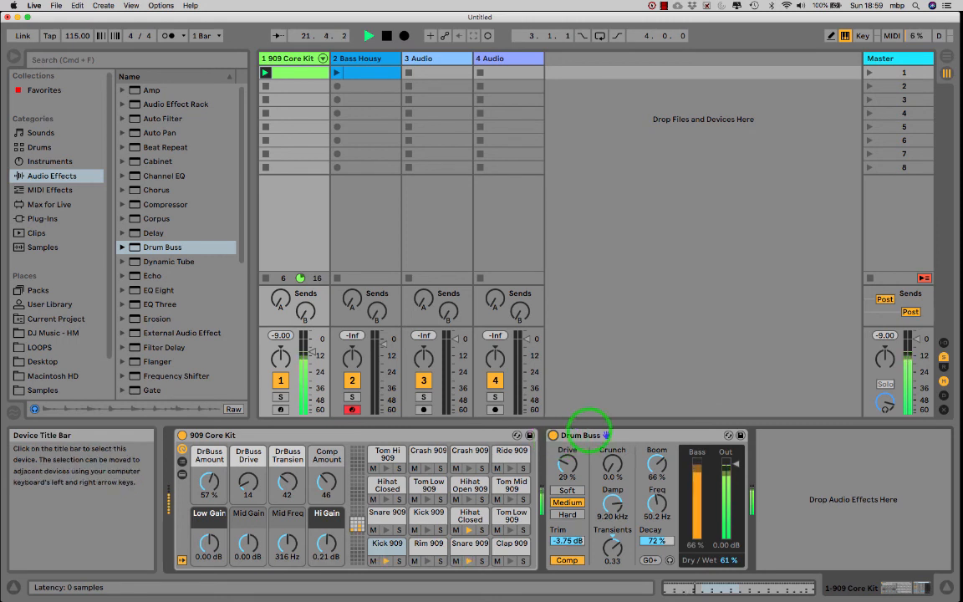
key(space)
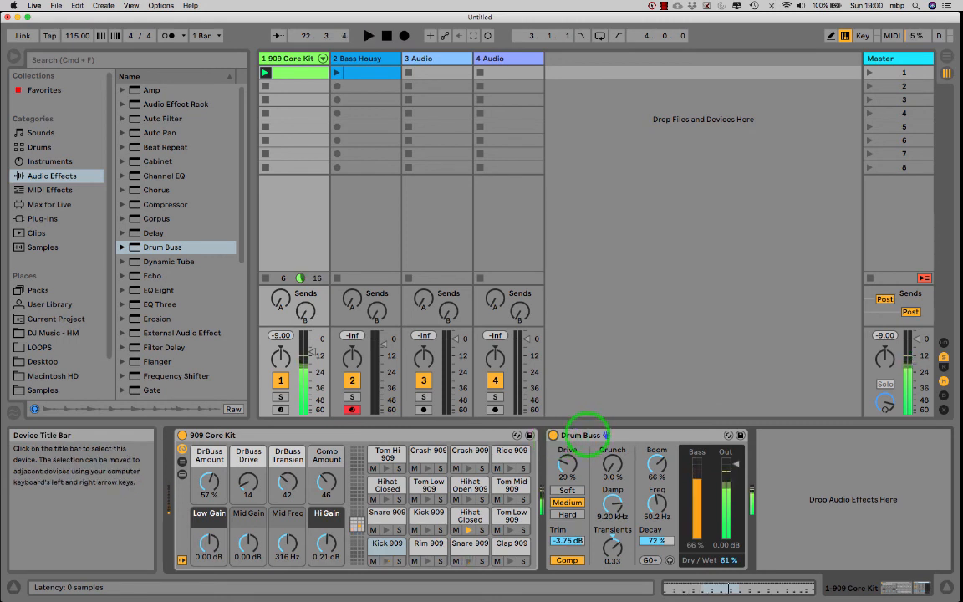